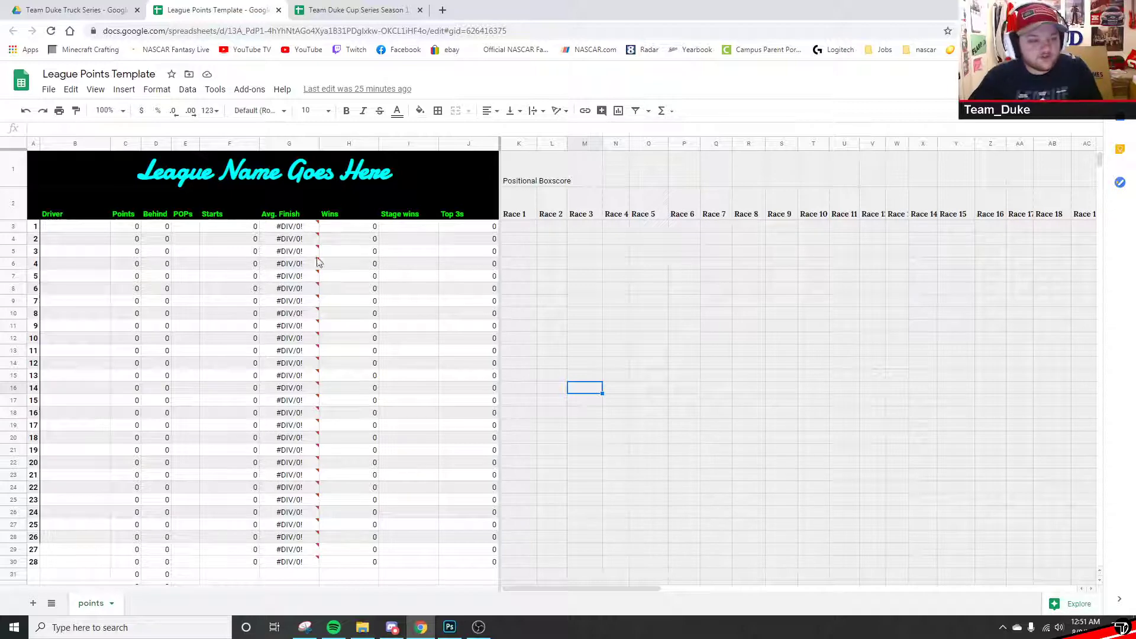
# - Open the File menu of the League Points Template spreadsheet
pyautogui.click(49, 89)
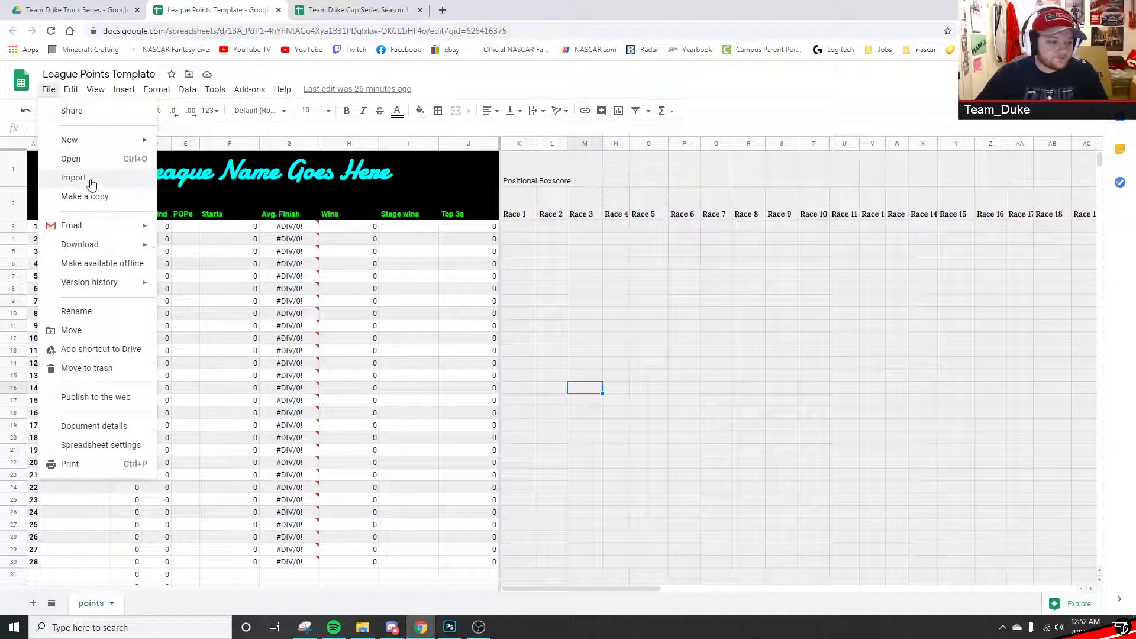
# - Make a copy of the League Points Template, then return to the Team Duke Cup Series Season 1 Points sheet
pyautogui.click(52, 90)
pyautogui.click(52, 91)
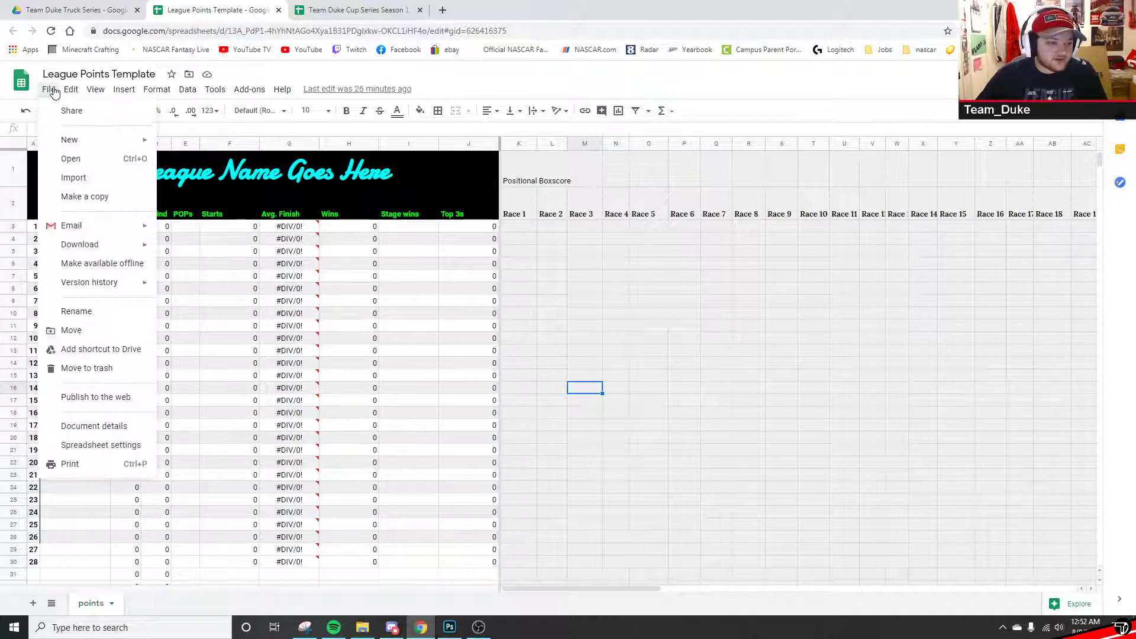
pyautogui.click(90, 198)
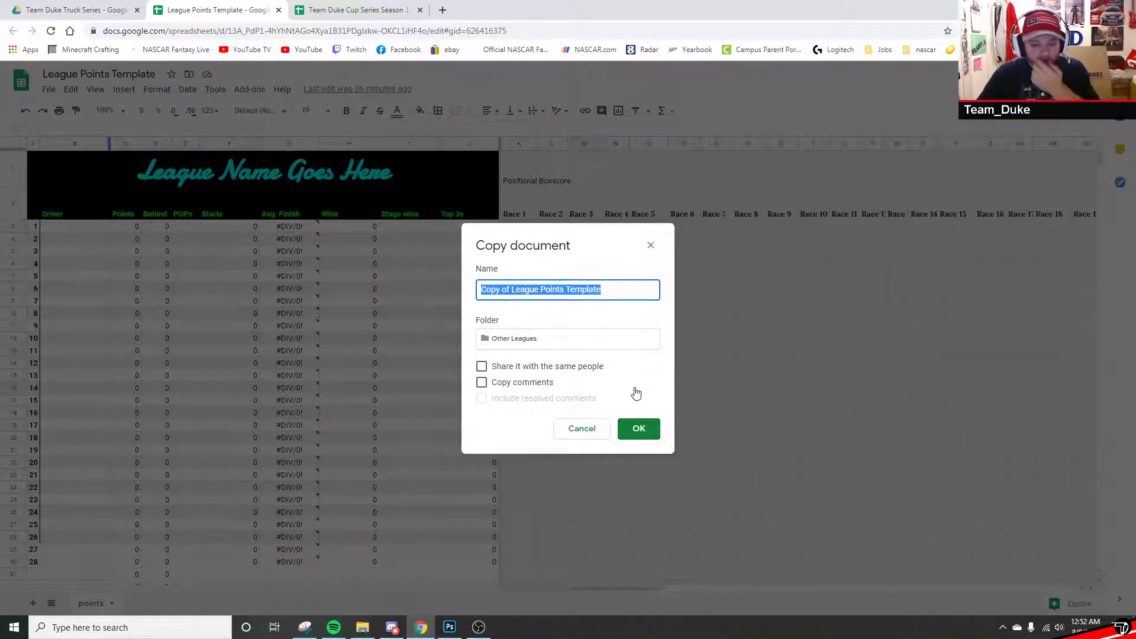
pyautogui.click(632, 433)
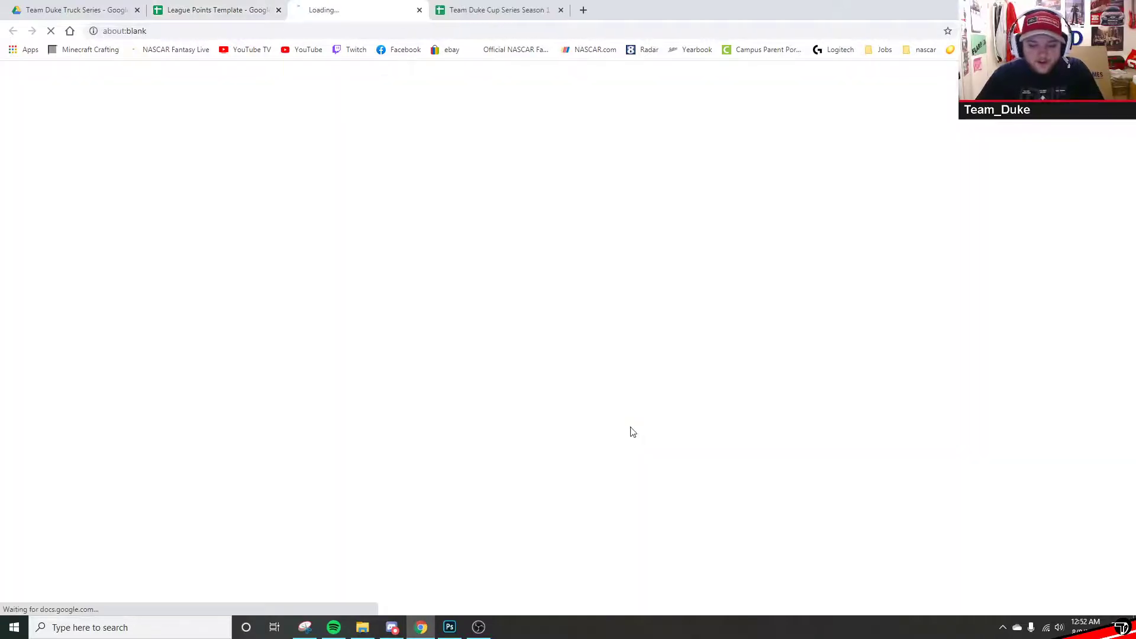
pyautogui.middleClick(341, 6)
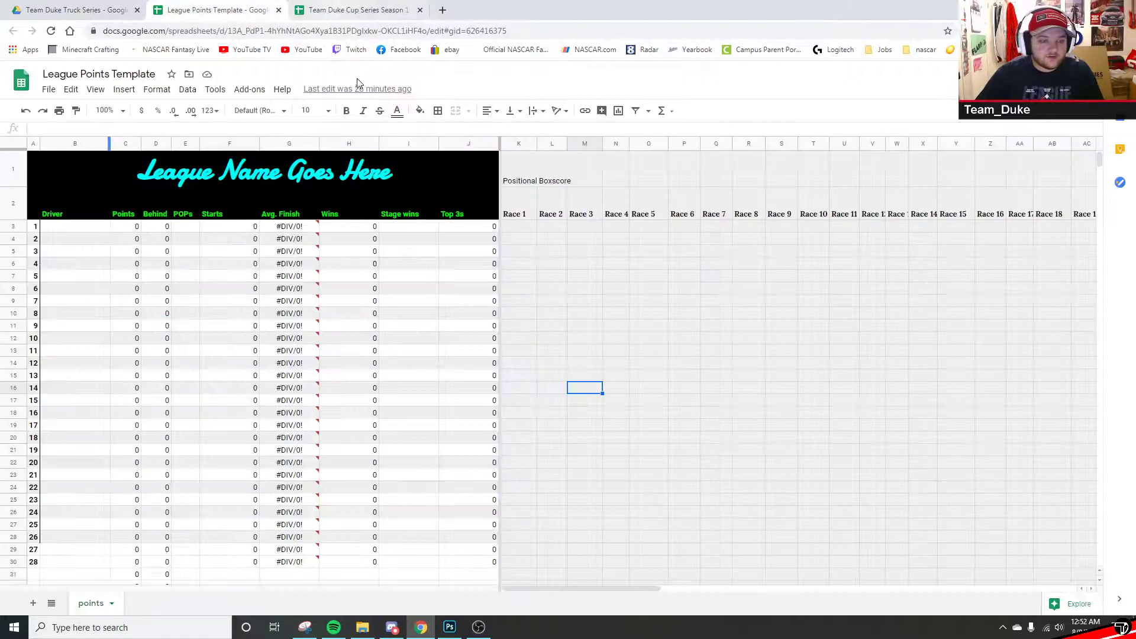
pyautogui.click(366, 7)
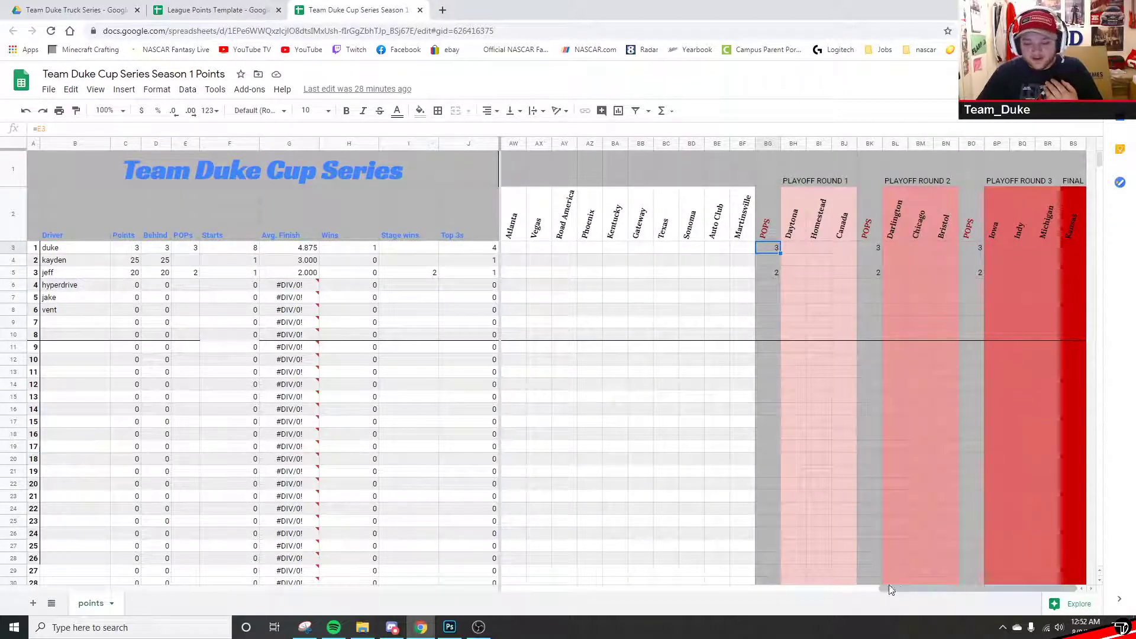
# - Clear the old race results K3:X8 from the Positional Boxscore
pyautogui.moveTo(903, 588); pyautogui.dragTo(435, 568)
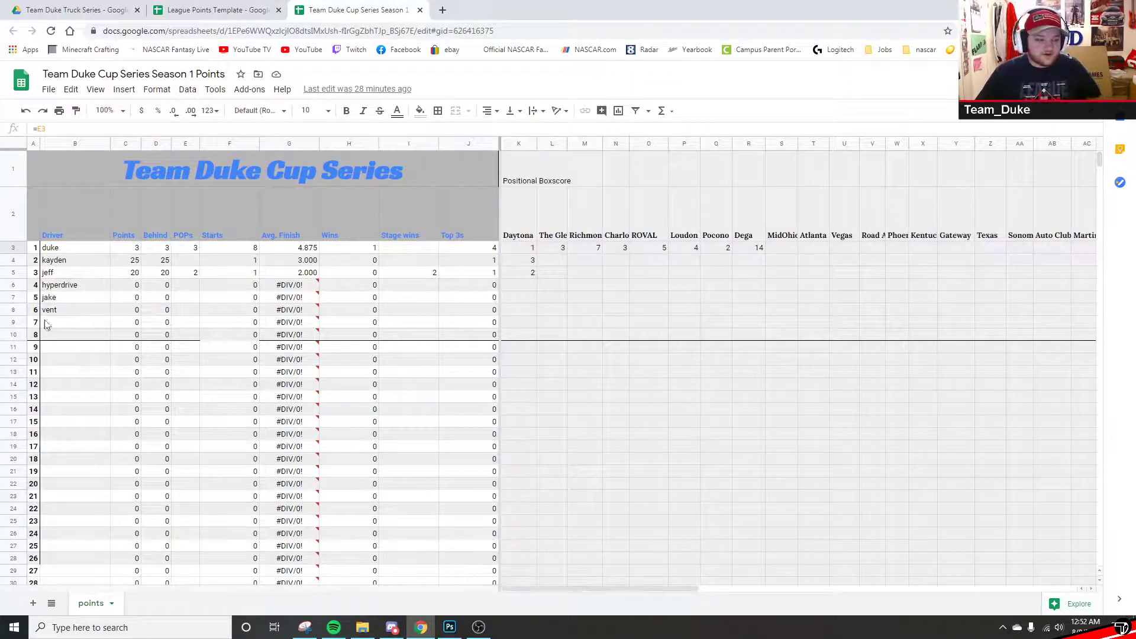
pyautogui.click(14, 335)
pyautogui.click(346, 111)
pyautogui.click(438, 111)
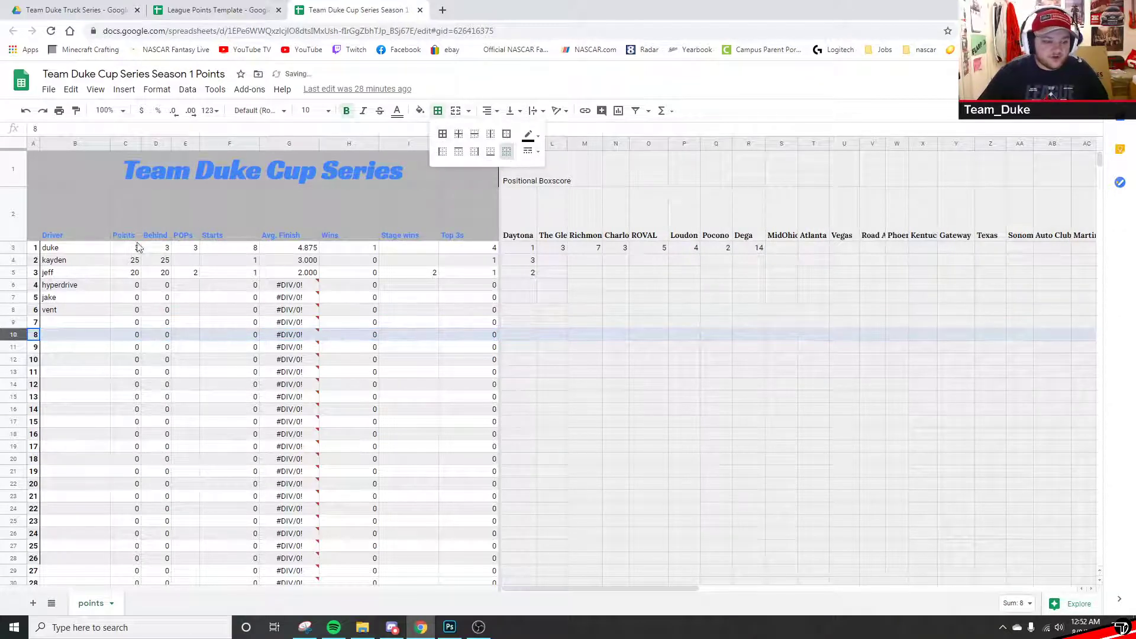
pyautogui.moveTo(76, 248); pyautogui.dragTo(69, 340)
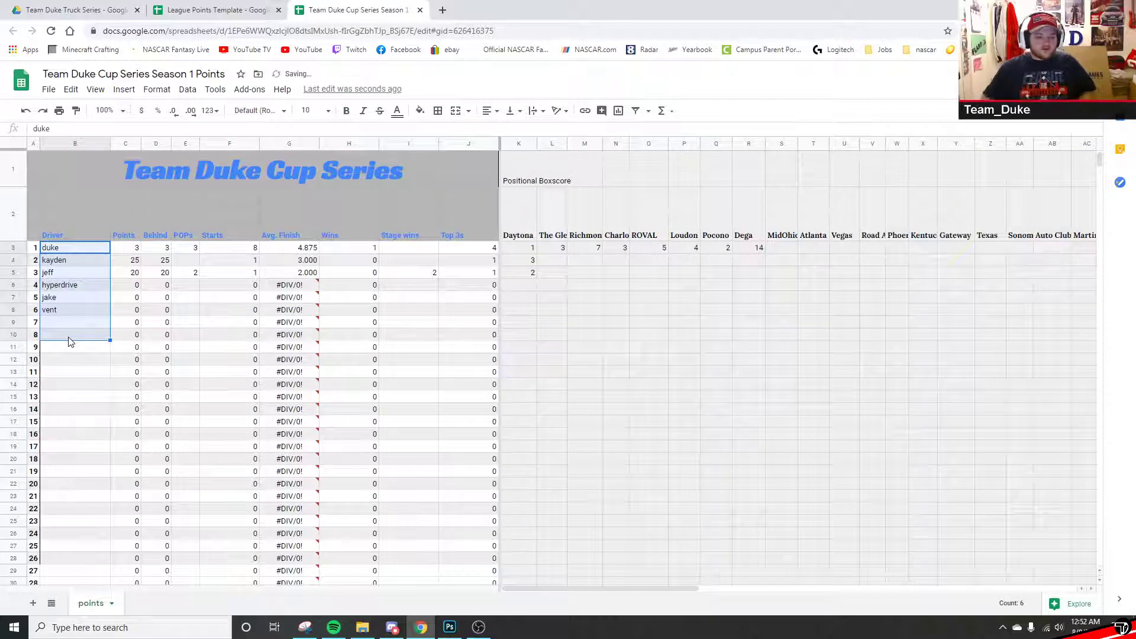
pyautogui.click(69, 335)
pyautogui.moveTo(519, 248); pyautogui.dragTo(926, 310)
pyautogui.press('Delete')
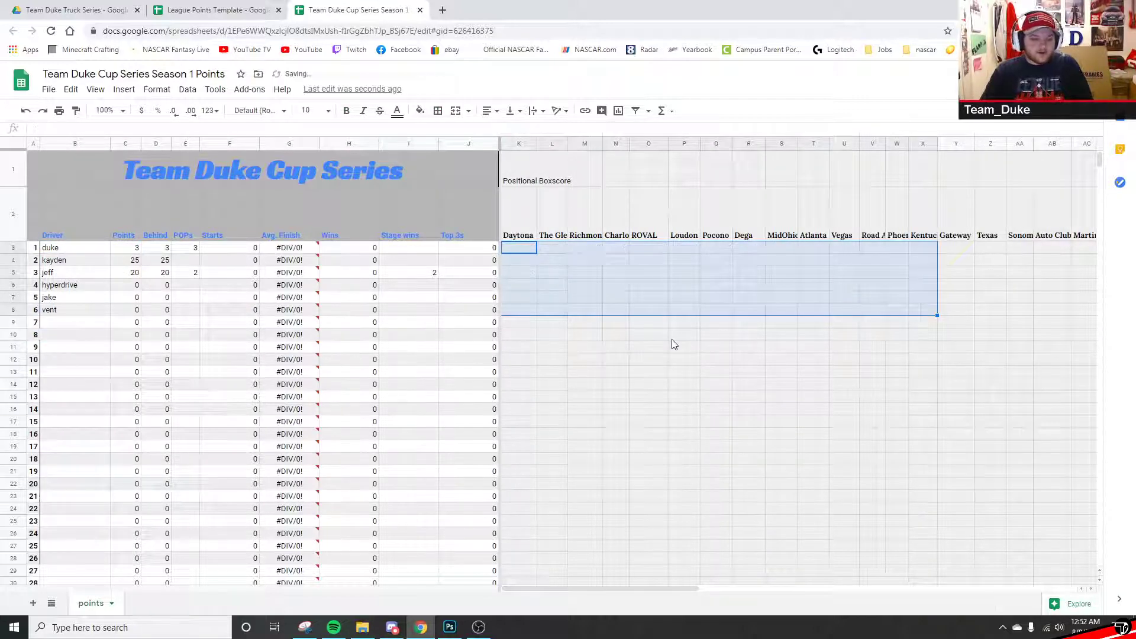
pyautogui.click(674, 344)
# - Refill the Points formulas up column C from C7 to C3
pyautogui.click(128, 249)
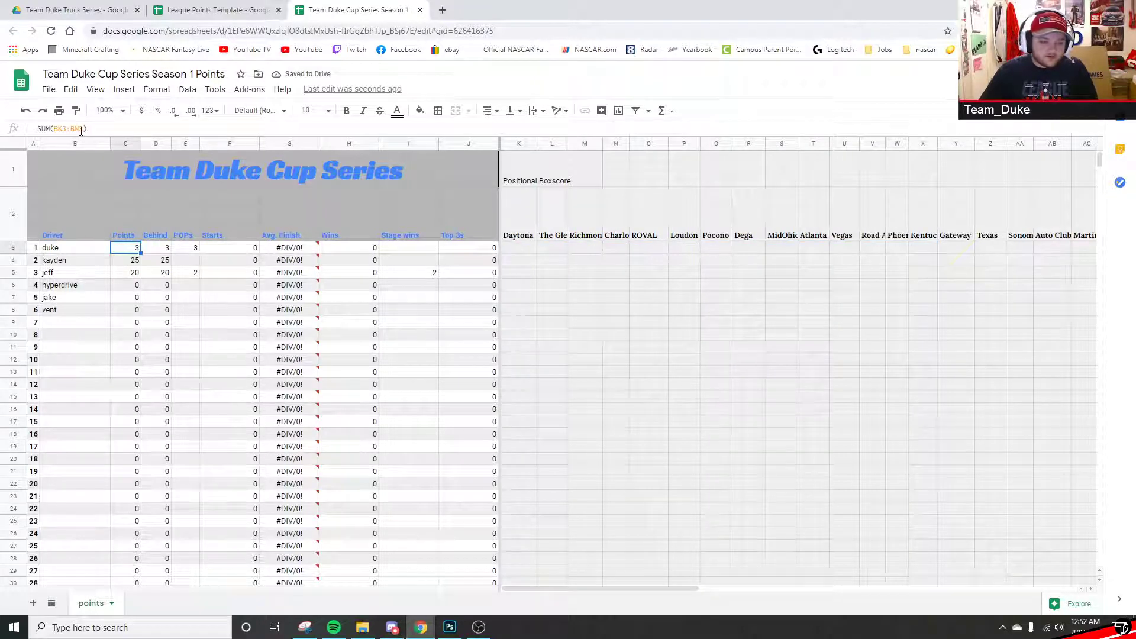
pyautogui.click(121, 298)
pyautogui.moveTo(140, 302); pyautogui.dragTo(140, 247)
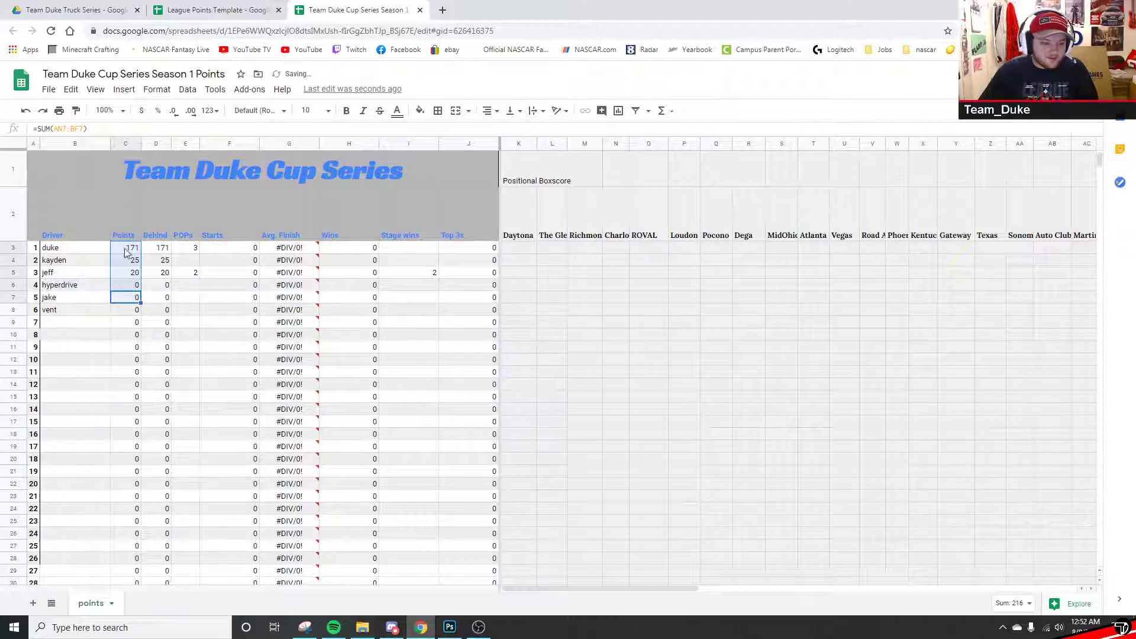
# - Clear the old points AN3:AW6 in the playoff columns
pyautogui.moveTo(572, 588); pyautogui.dragTo(757, 574)
pyautogui.moveTo(827, 248); pyautogui.dragTo(1048, 289)
pyautogui.press('Delete')
pyautogui.moveTo(879, 586); pyautogui.dragTo(677, 586)
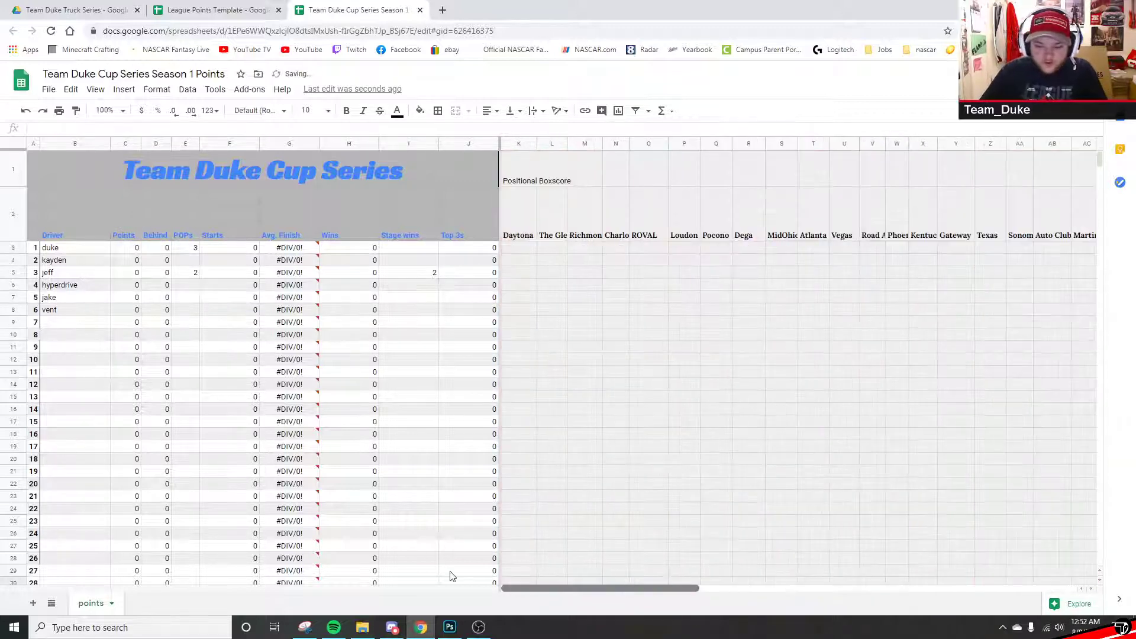
pyautogui.click(68, 251)
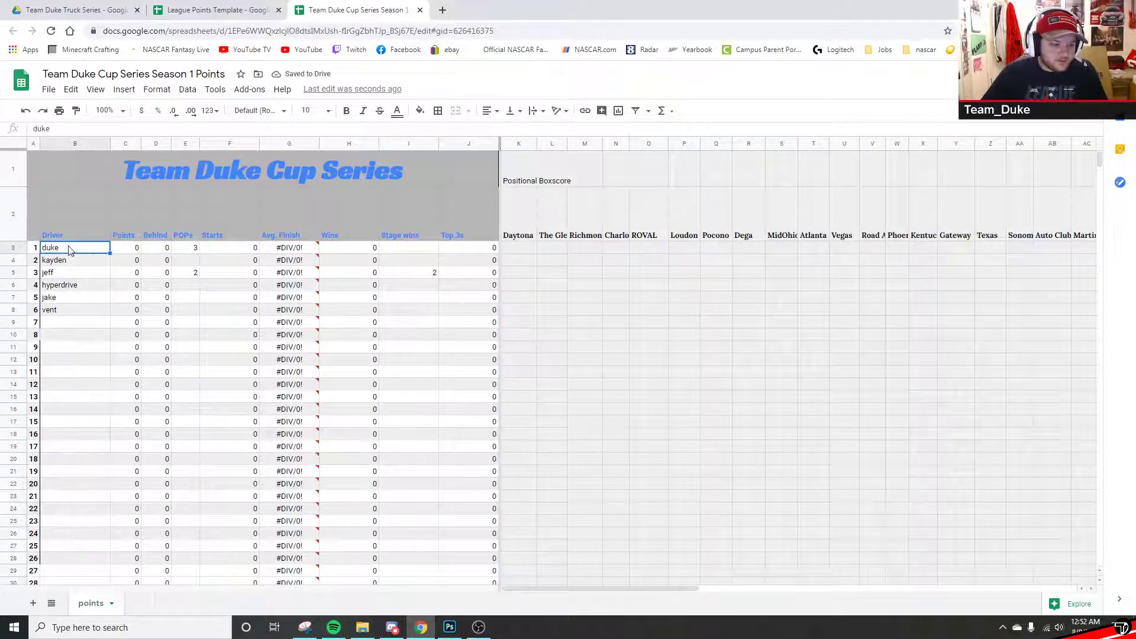
pyautogui.click(71, 260)
pyautogui.click(81, 273)
pyautogui.click(83, 285)
pyautogui.click(77, 298)
pyautogui.click(76, 308)
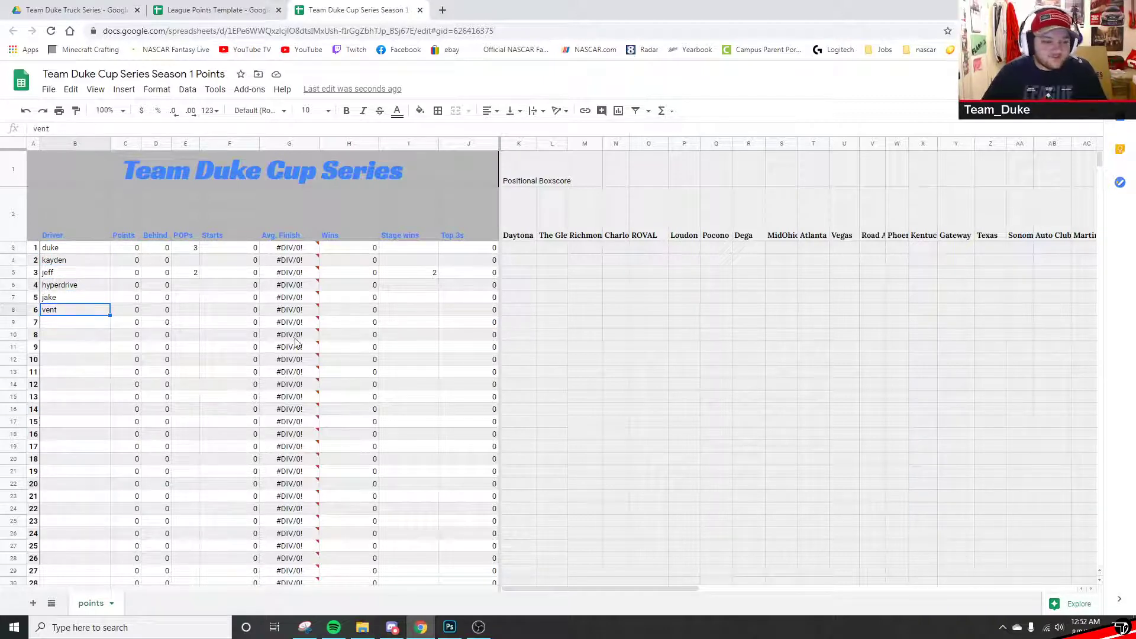
pyautogui.click(681, 373)
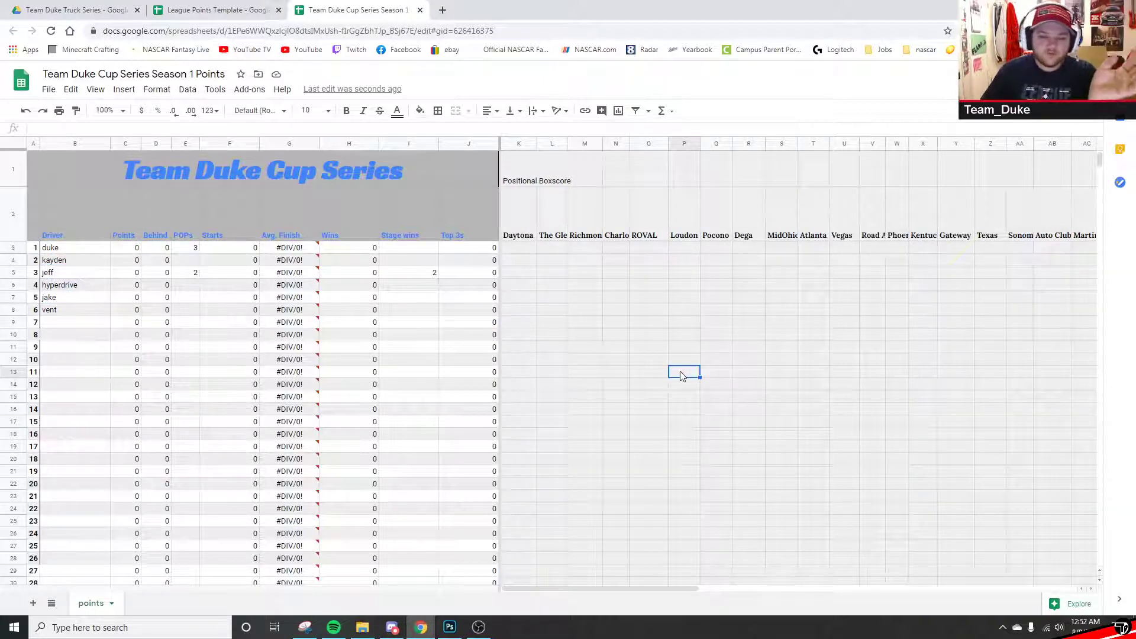
pyautogui.click(524, 249)
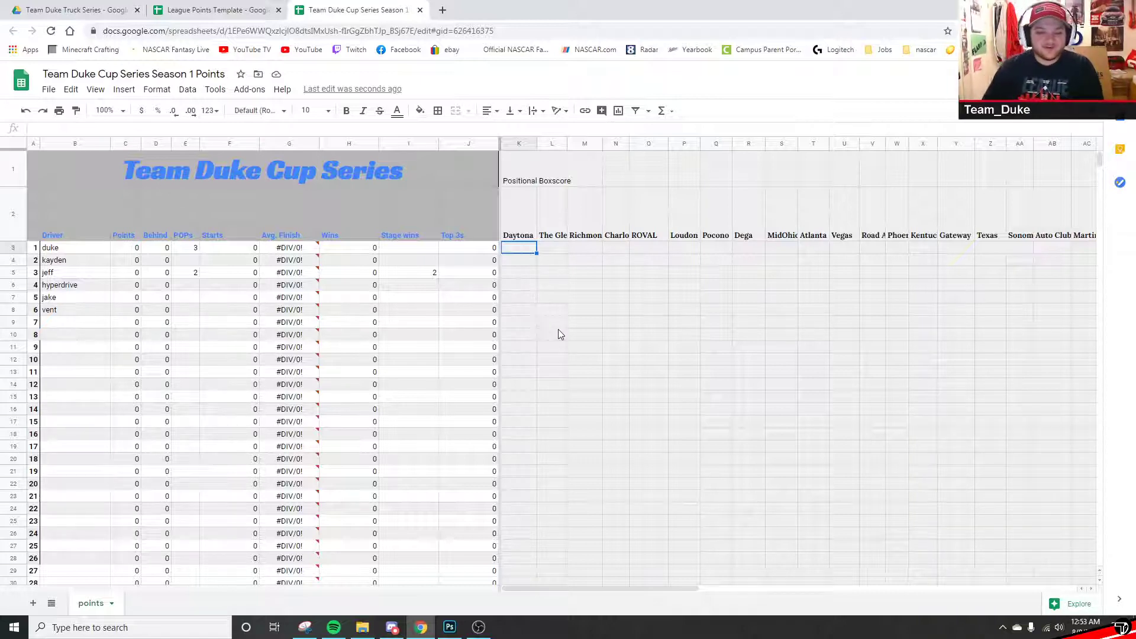
pyautogui.click(545, 397)
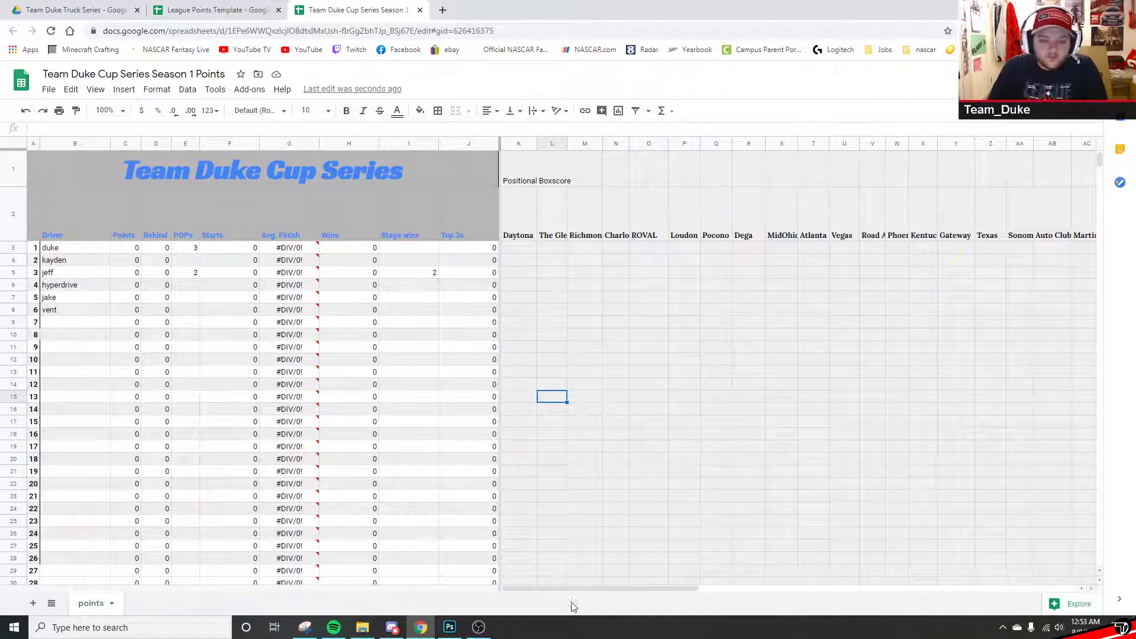
pyautogui.click(35, 165)
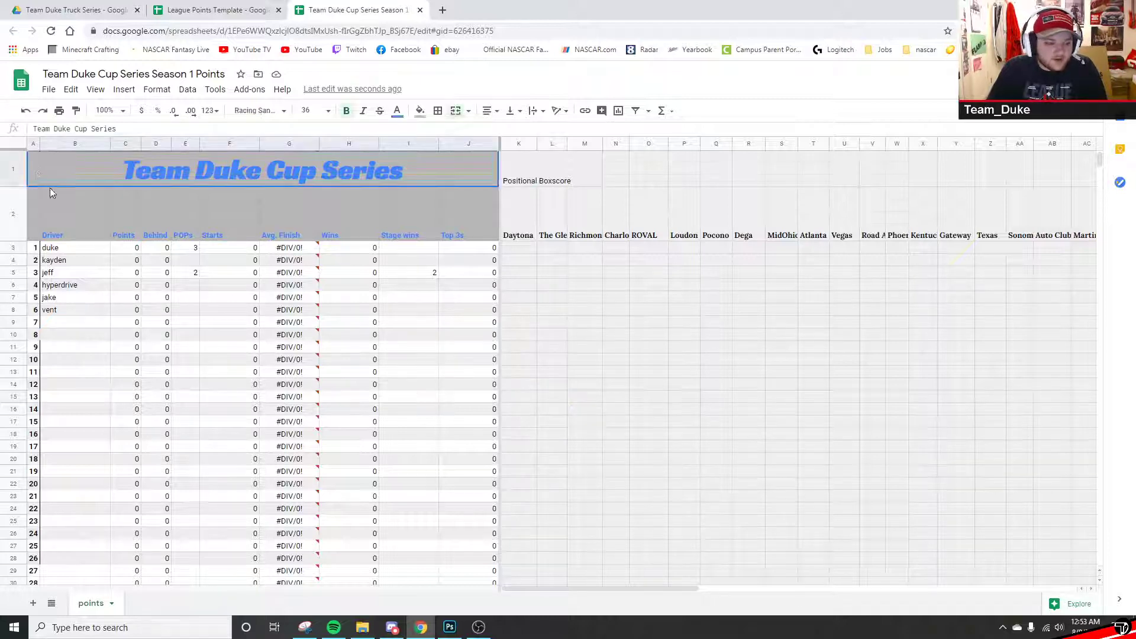
pyautogui.hotkey('ctrl', 'shift', 'Down')
pyautogui.hotkey('ctrl', 'shift', 'Down')
pyautogui.scroll(6, 338, 281)
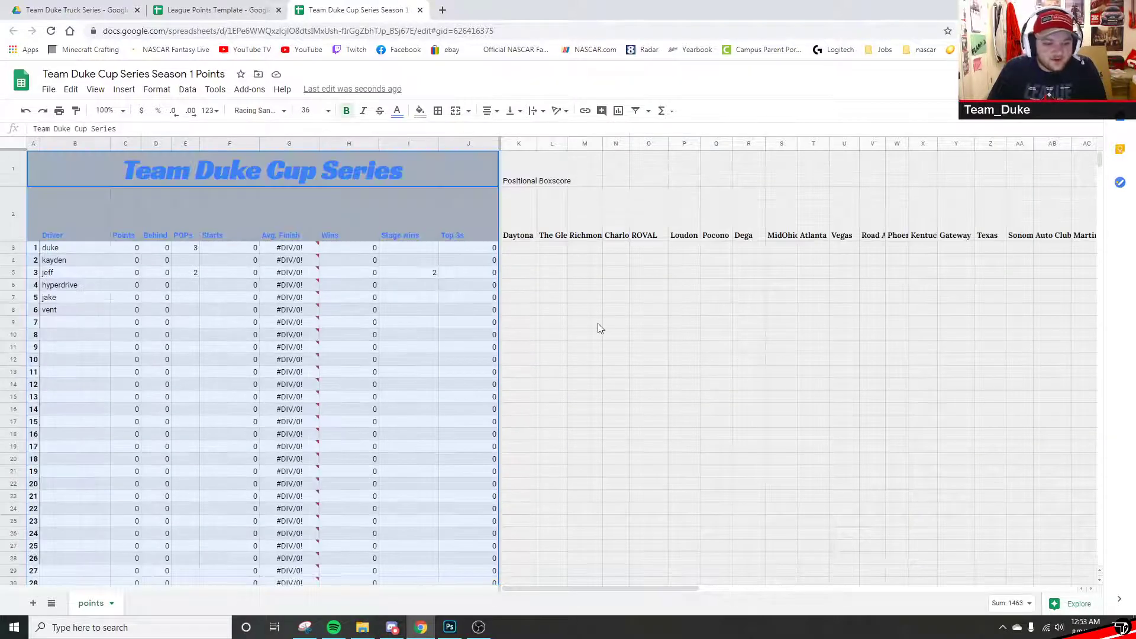
pyautogui.click(532, 182)
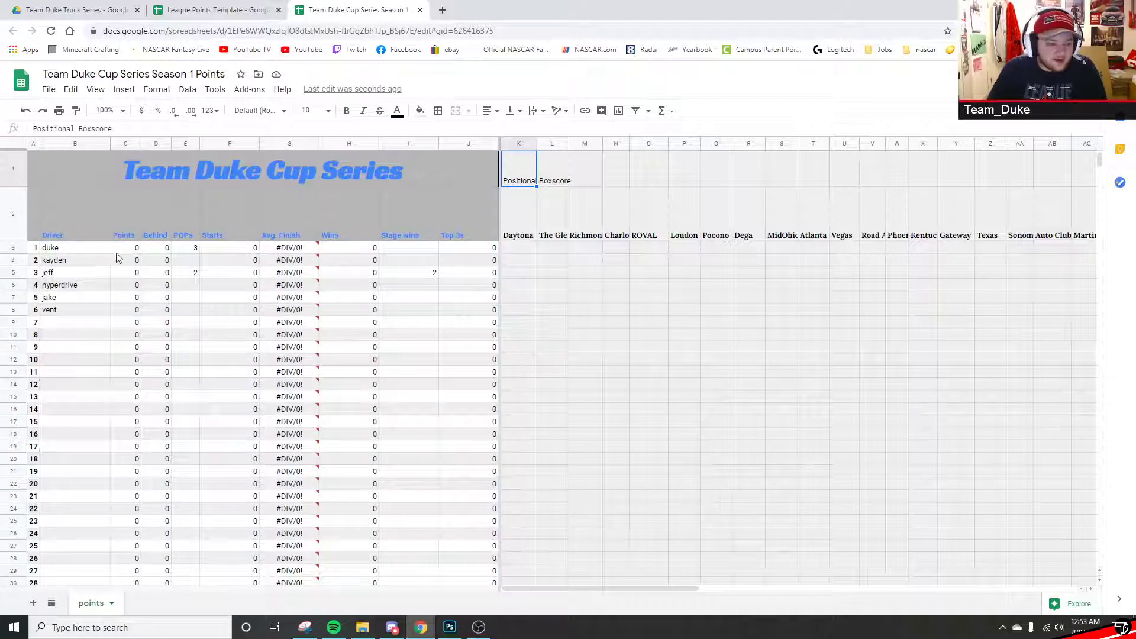
pyautogui.moveTo(113, 258); pyautogui.dragTo(107, 456)
pyautogui.moveTo(169, 251); pyautogui.dragTo(176, 407)
pyautogui.click(216, 347)
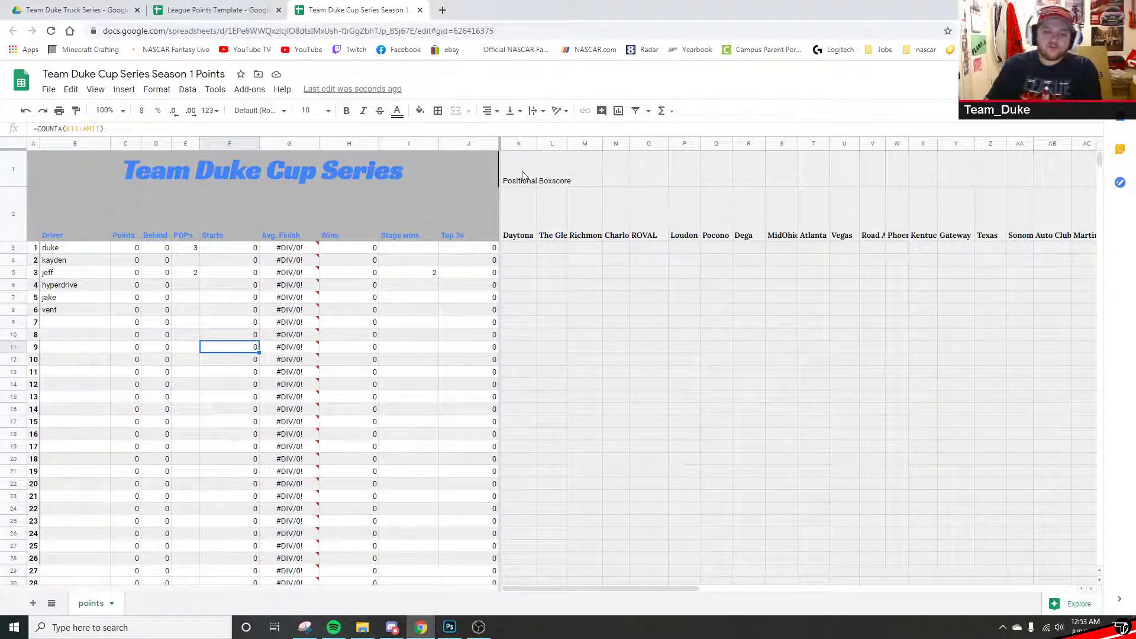
pyautogui.click(521, 249)
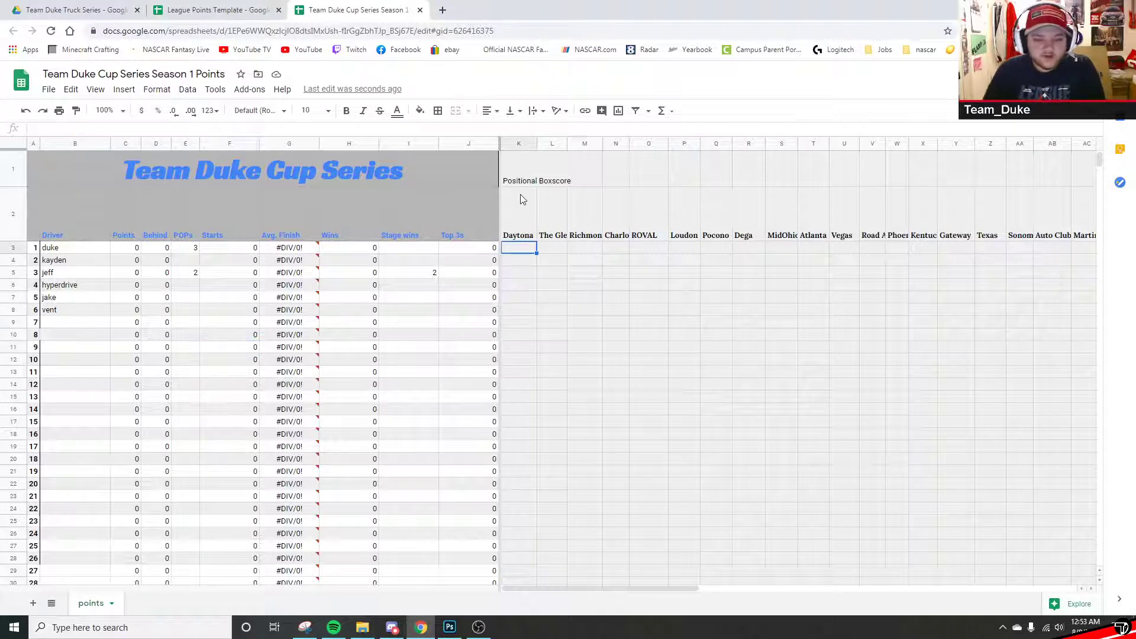
pyautogui.click(526, 177)
pyautogui.keyDown('shift'); pyautogui.click(782, 228); pyautogui.keyUp('shift')
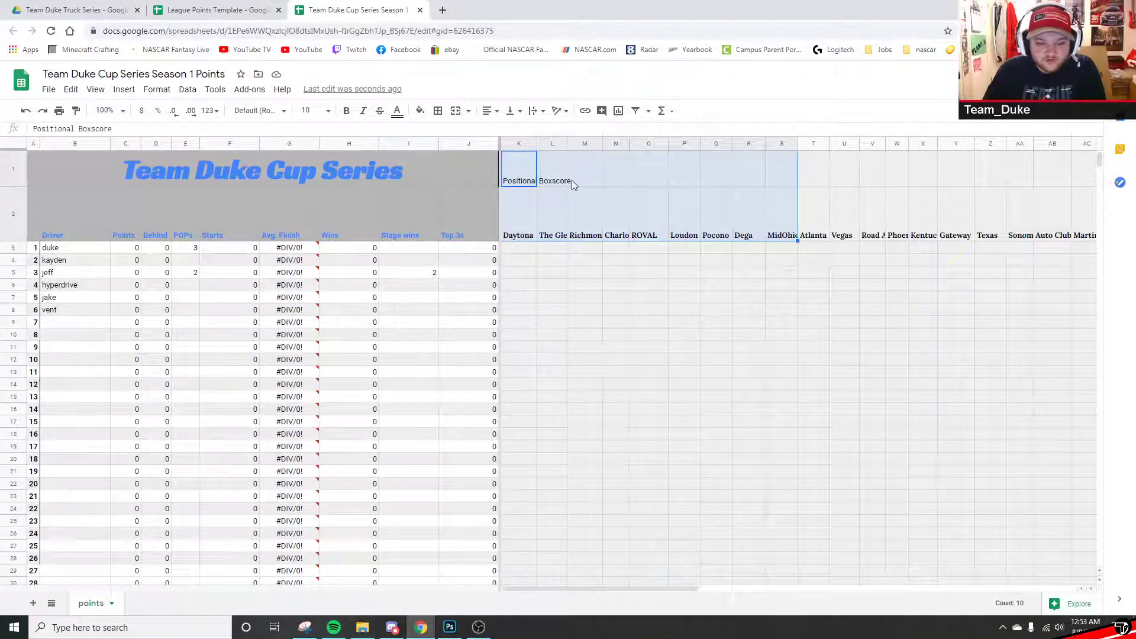
pyautogui.click(517, 166)
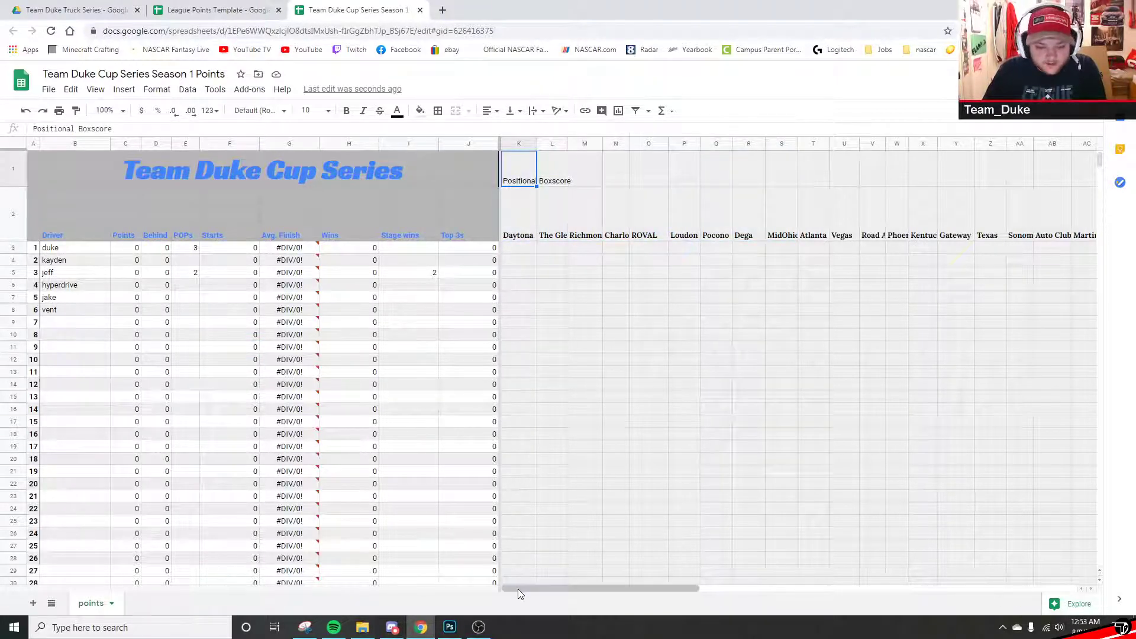
pyautogui.click(530, 247)
pyautogui.click(528, 260)
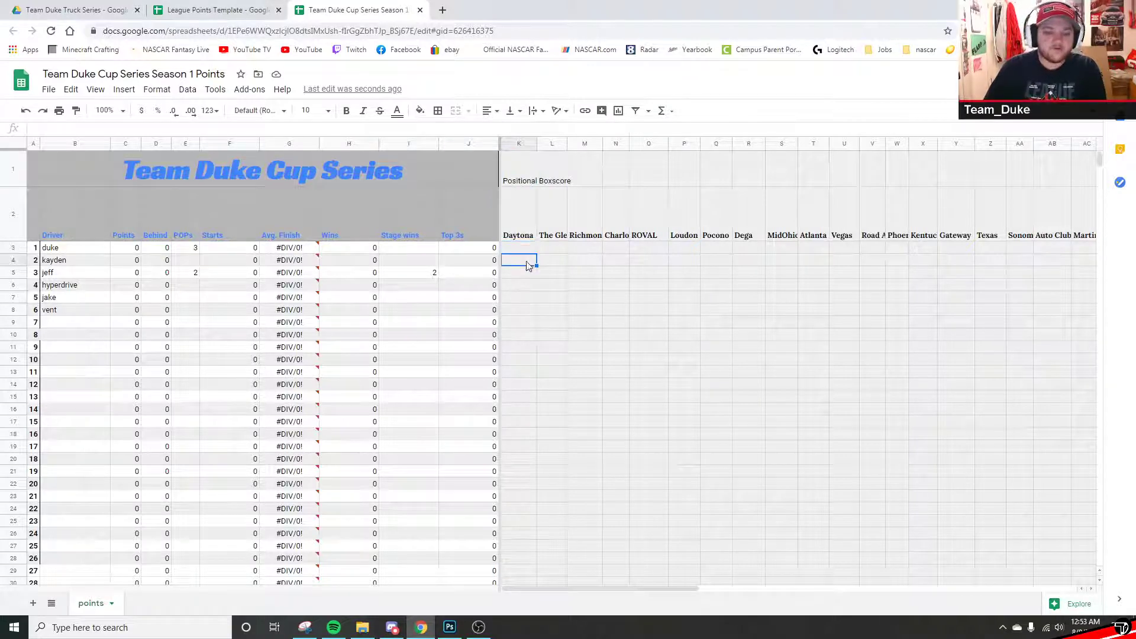
pyautogui.click(517, 273)
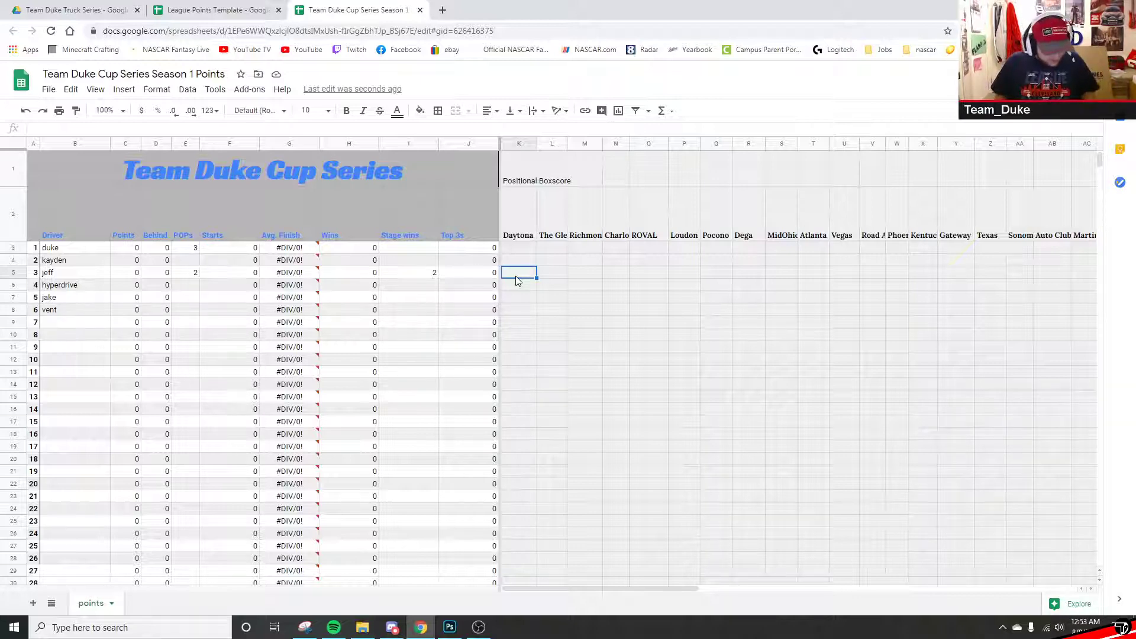
# - Enter Daytona finishing positions 1, 2 and 3 for three of the drivers
pyautogui.write('1')
pyautogui.press('Return')
pyautogui.write('2')
pyautogui.press('Return')
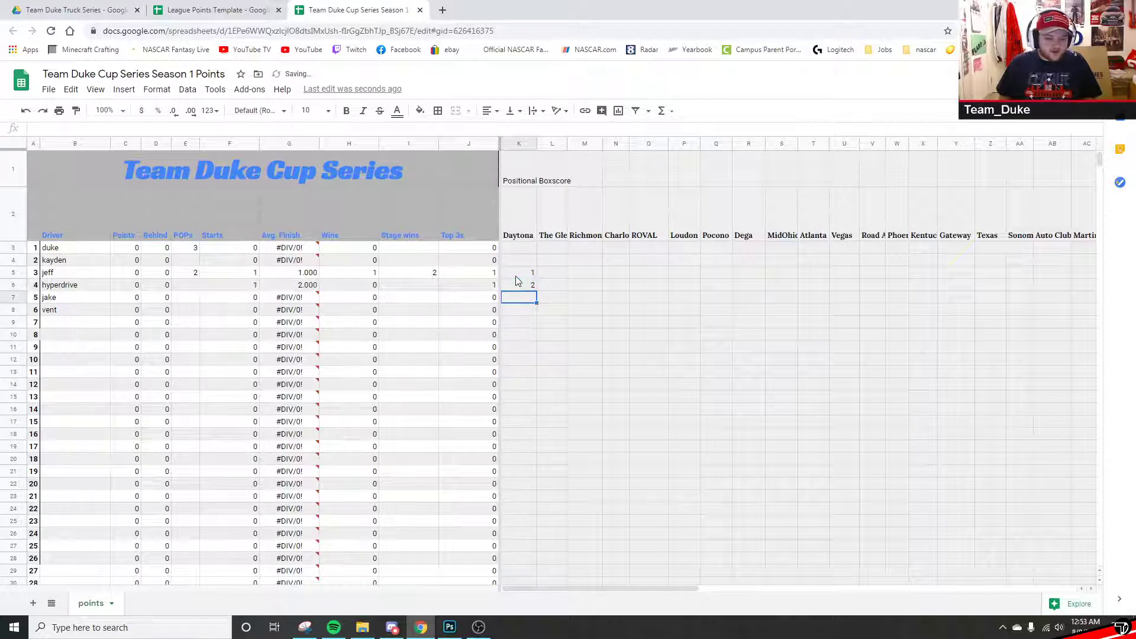
pyautogui.write('3')
pyautogui.click(516, 276)
pyautogui.press('Up')
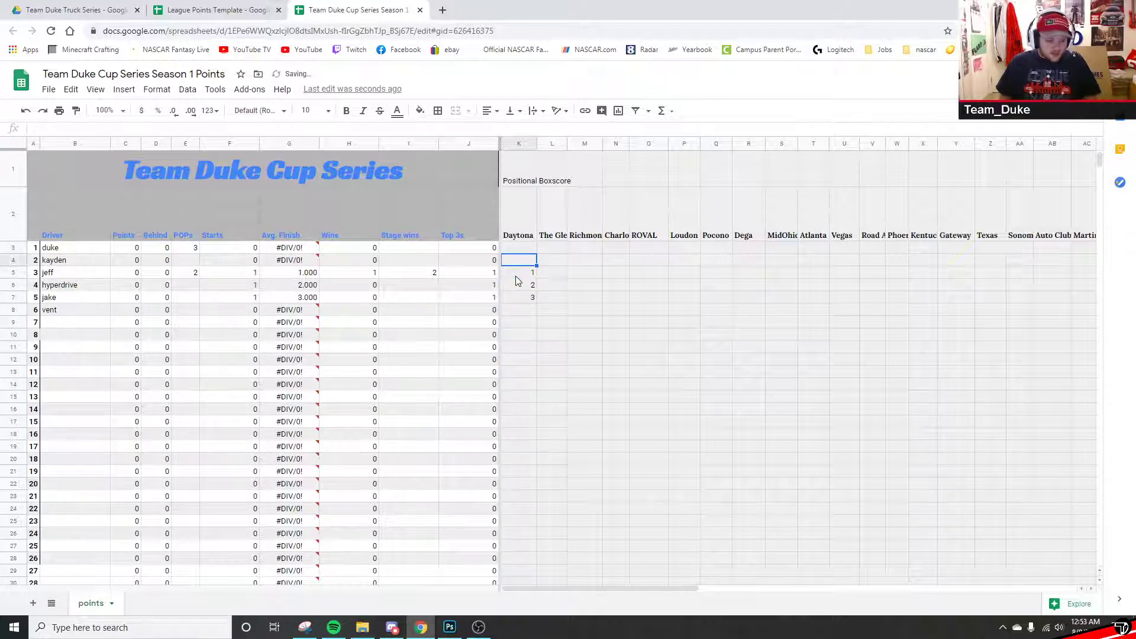
# - Enter Daytona finishes 4 and 5, give the first driver 6 in K3, and check the K3:K12 sum
pyautogui.write('4')
pyautogui.press('Return')
pyautogui.press('Down')
pyautogui.press('Down')
pyautogui.press('Down')
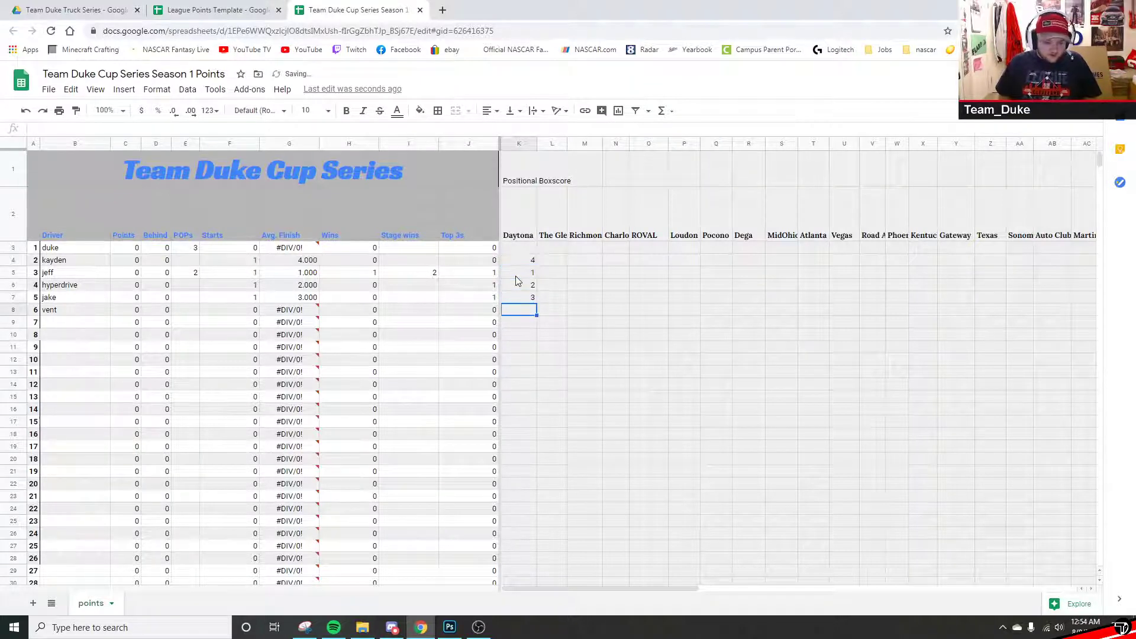
pyautogui.write('5')
pyautogui.press('Up')
pyautogui.press('Up')
pyautogui.press('Up')
pyautogui.press('Up')
pyautogui.press('Up')
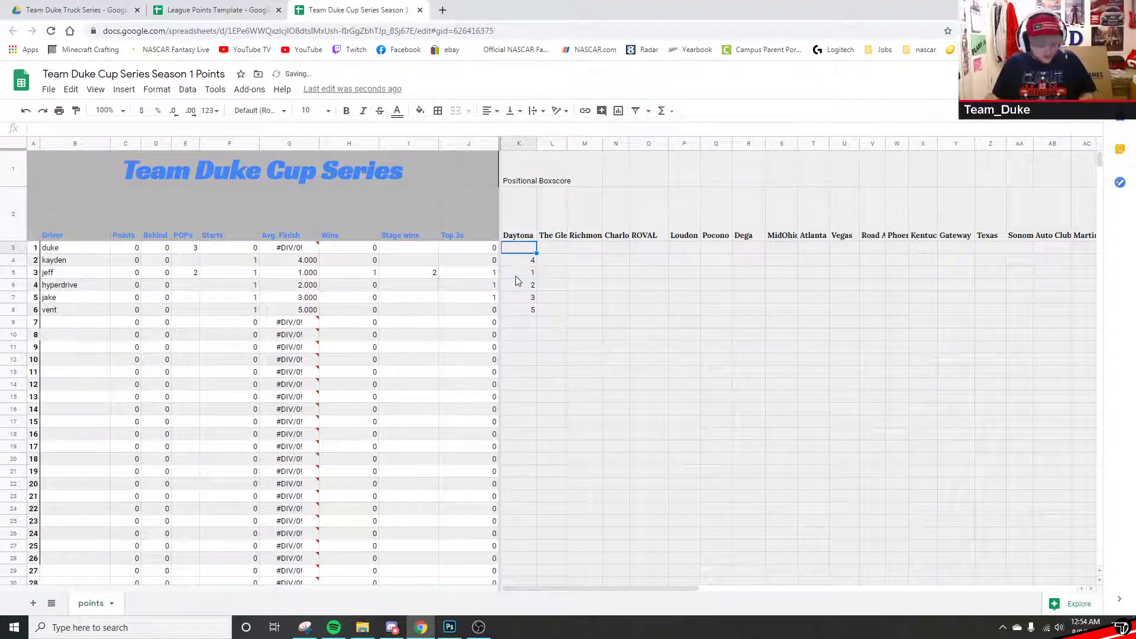
pyautogui.write('6')
pyautogui.press('Return')
pyautogui.press('Right')
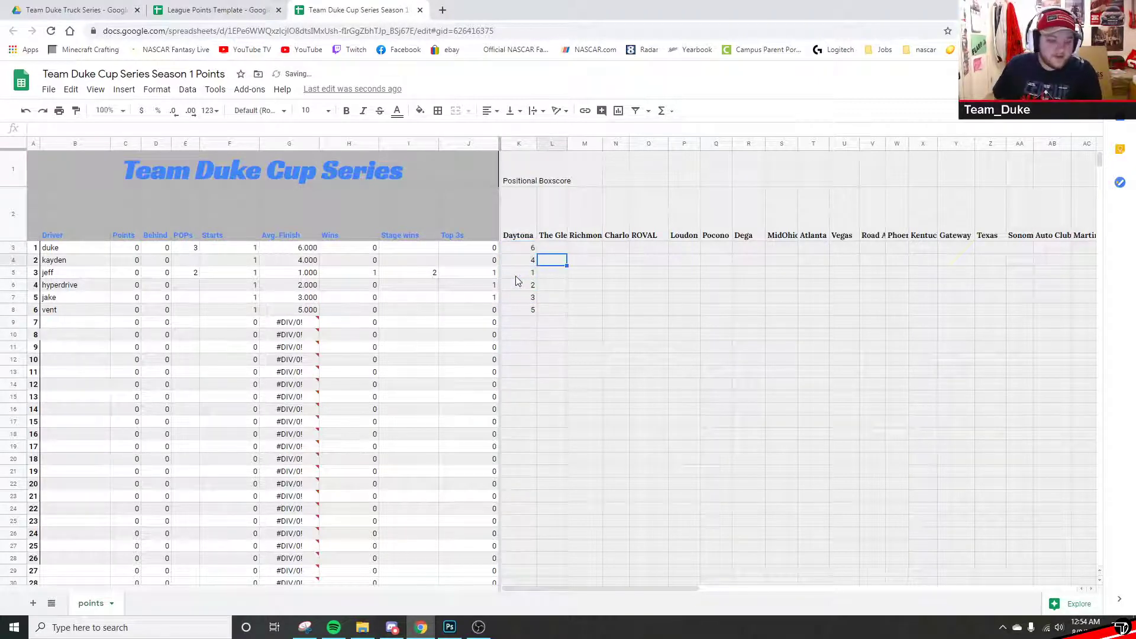
pyautogui.click(524, 249)
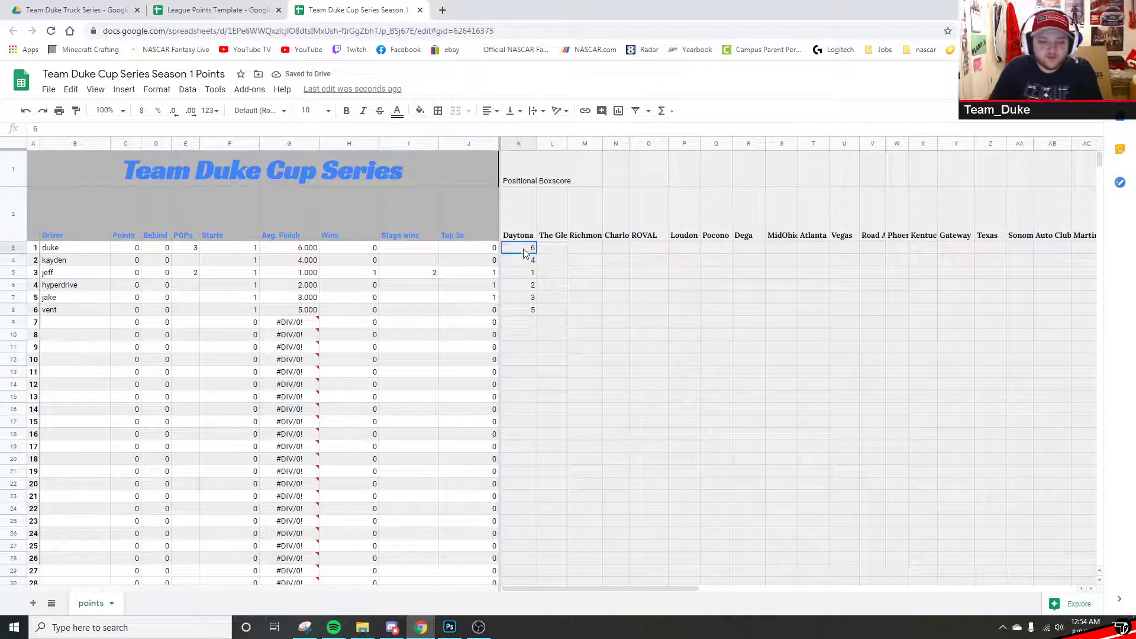
pyautogui.moveTo(524, 248); pyautogui.dragTo(523, 358)
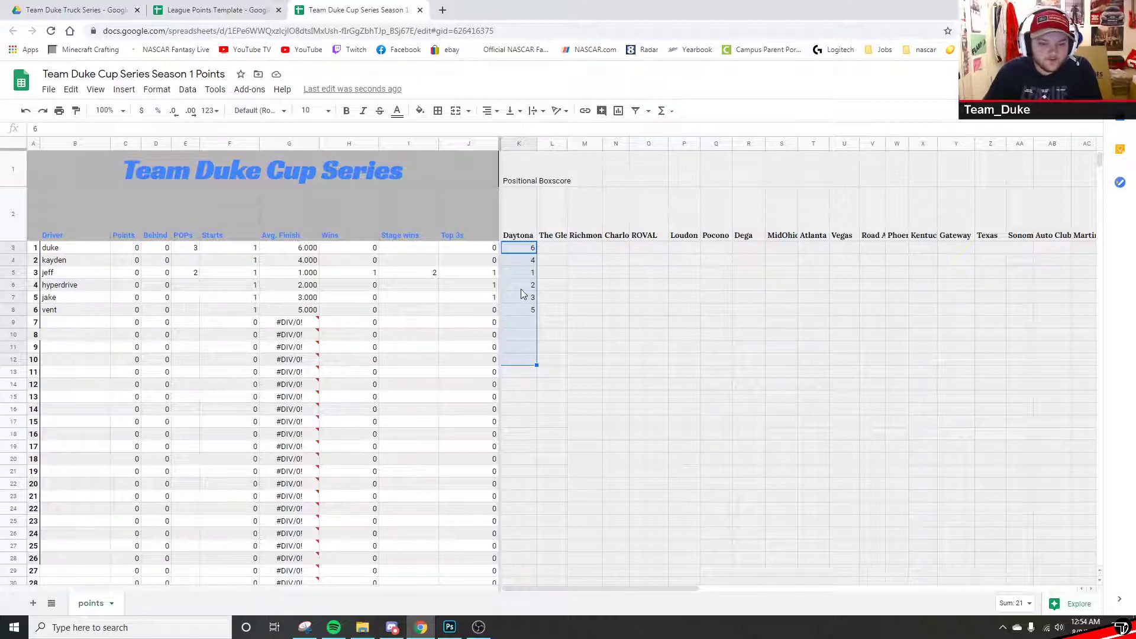
# - Clear the test stage win value in I5 and the test POPs values in E3:E9
pyautogui.click(523, 259)
pyautogui.press('Down')
pyautogui.moveTo(523, 248); pyautogui.dragTo(527, 338)
pyautogui.click(523, 386)
pyautogui.click(417, 274)
pyautogui.press('Delete')
pyautogui.moveTo(187, 249); pyautogui.dragTo(187, 327)
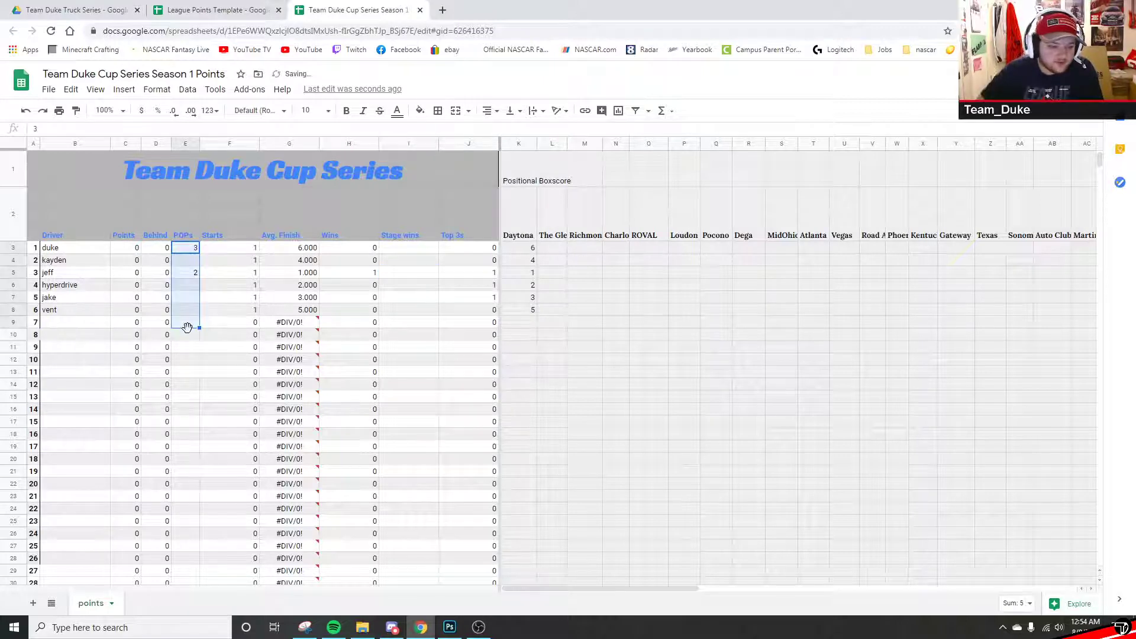
pyautogui.press('Delete')
# - Review the Starts, Avg. Finish, Wins and Top 3s formulas and results for all six drivers
pyautogui.click(212, 253)
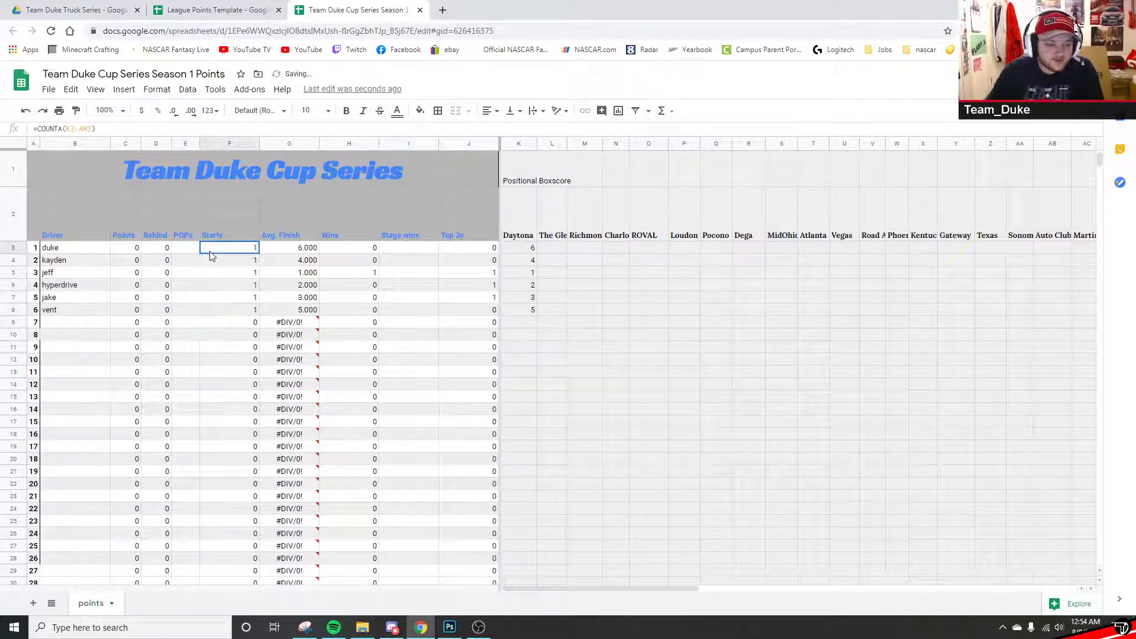
pyautogui.moveTo(223, 255); pyautogui.dragTo(228, 314)
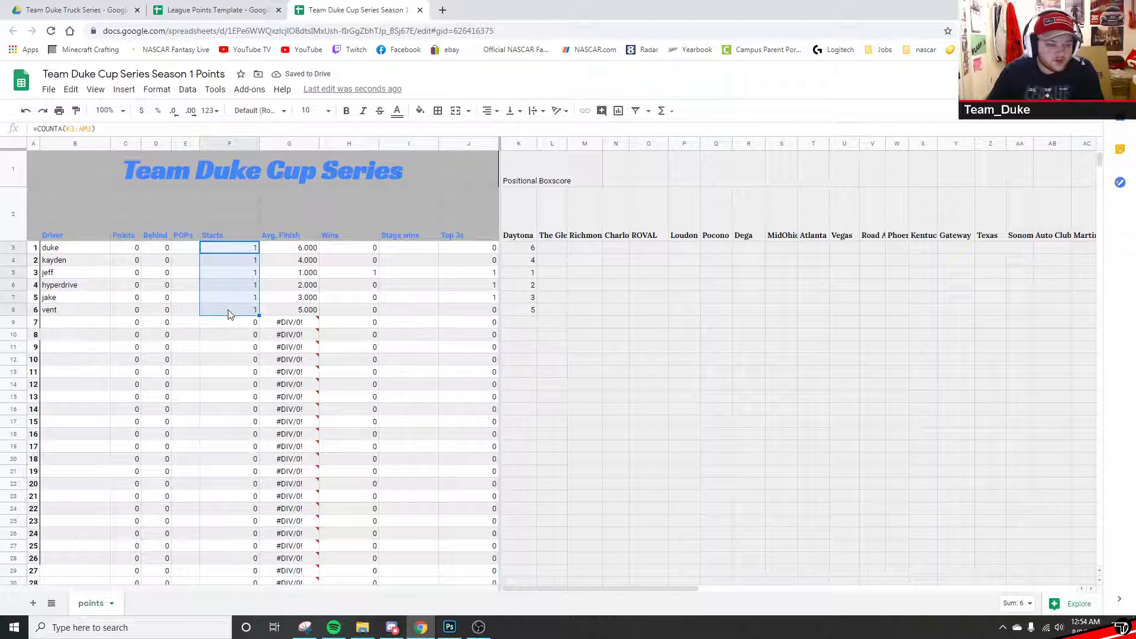
pyautogui.click(228, 314)
pyautogui.moveTo(293, 249); pyautogui.dragTo(295, 320)
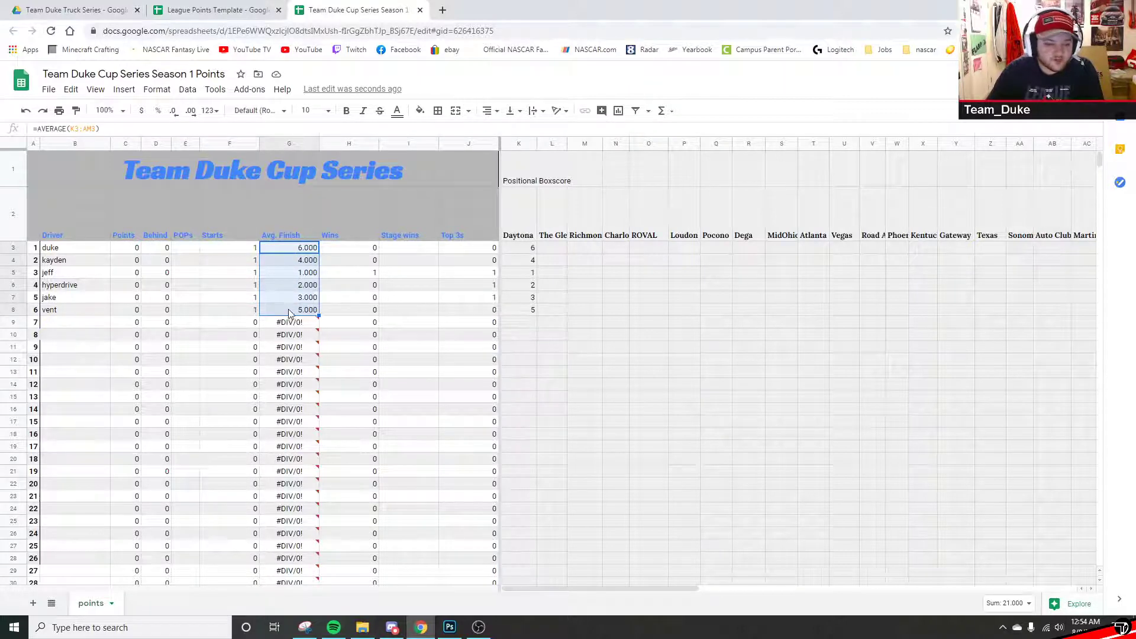
pyautogui.moveTo(349, 250); pyautogui.dragTo(341, 319)
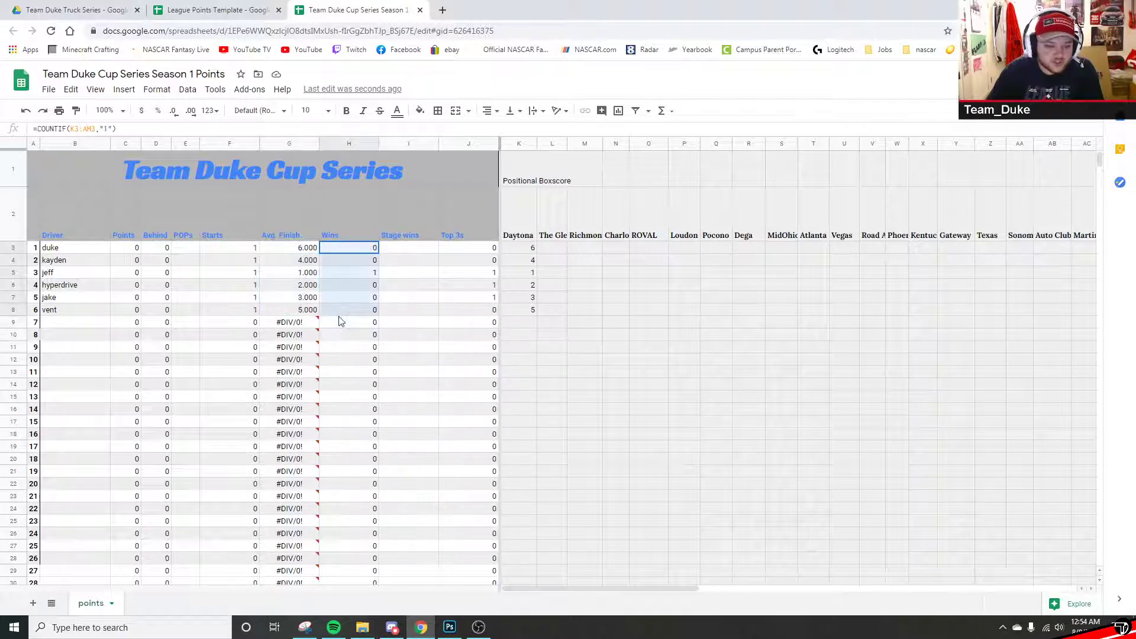
pyautogui.click(345, 272)
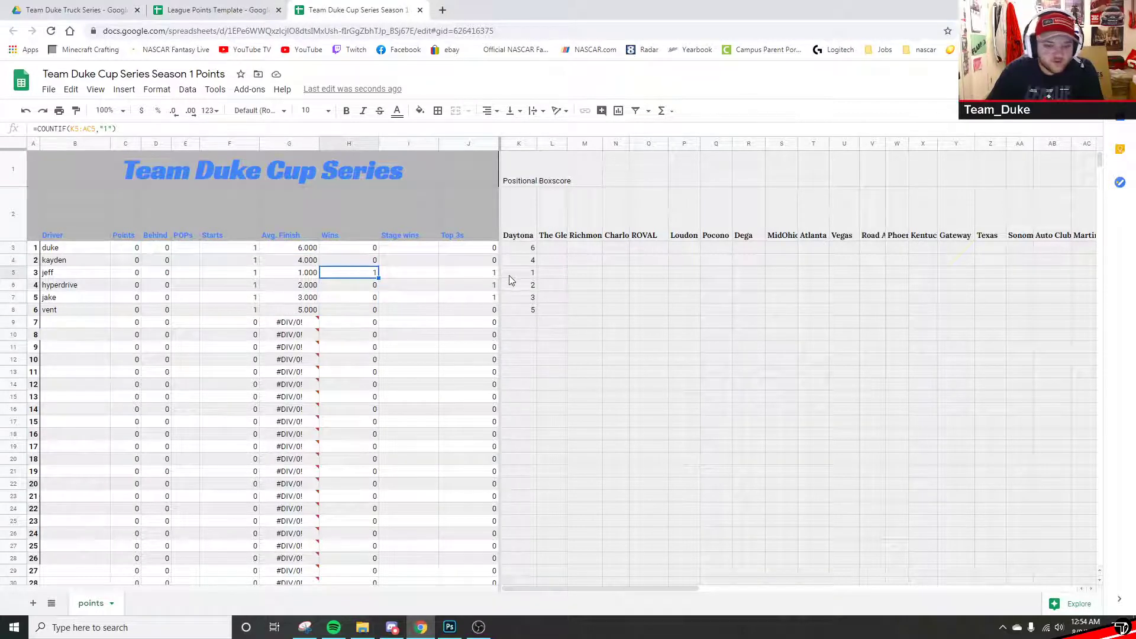
pyautogui.moveTo(464, 249); pyautogui.dragTo(464, 323)
pyautogui.moveTo(470, 273); pyautogui.dragTo(470, 300)
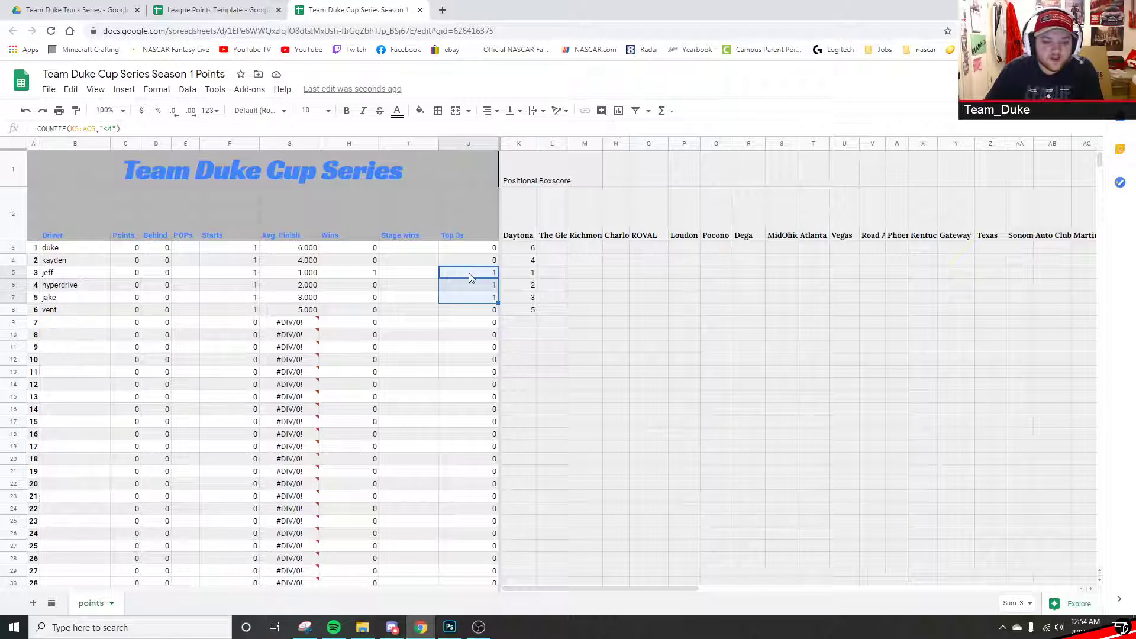
# - Enter 1 stage win in I3 and 1 stage win in I8, correcting the mistyped 2
pyautogui.click(407, 264)
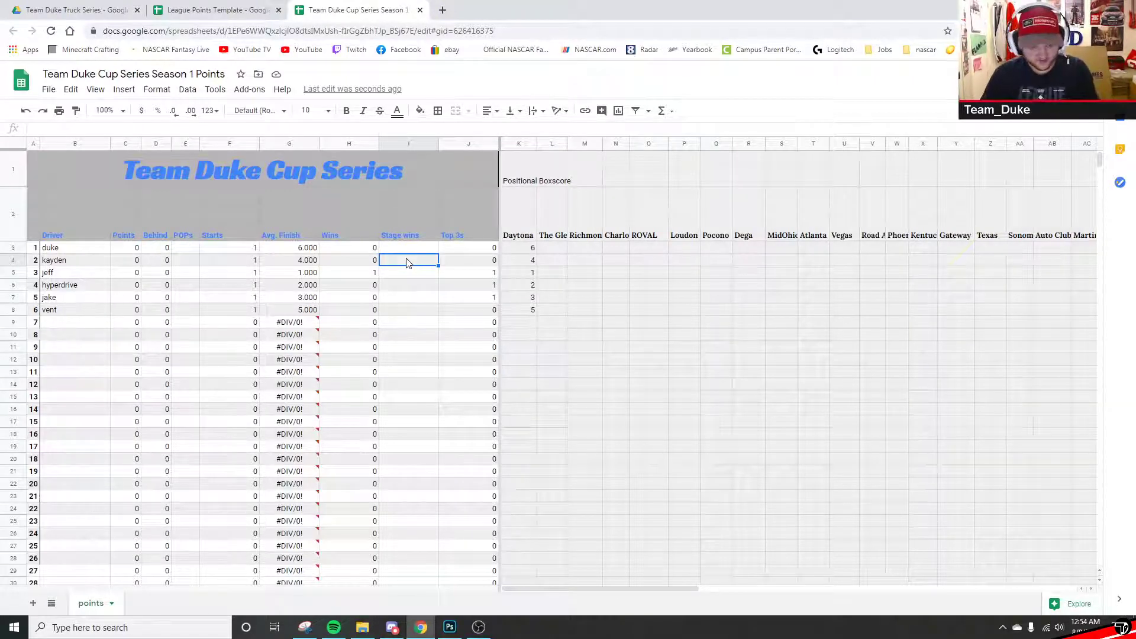
pyautogui.click(406, 249)
pyautogui.write('1')
pyautogui.click(398, 311)
pyautogui.write('2')
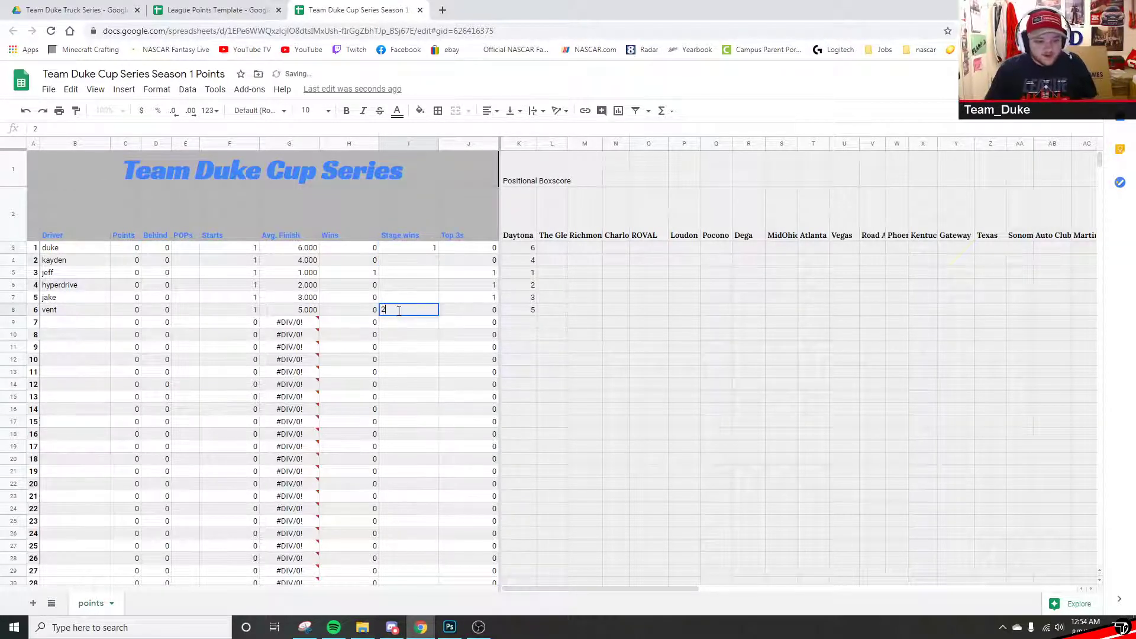
pyautogui.press('BackSpace')
pyautogui.write('1')
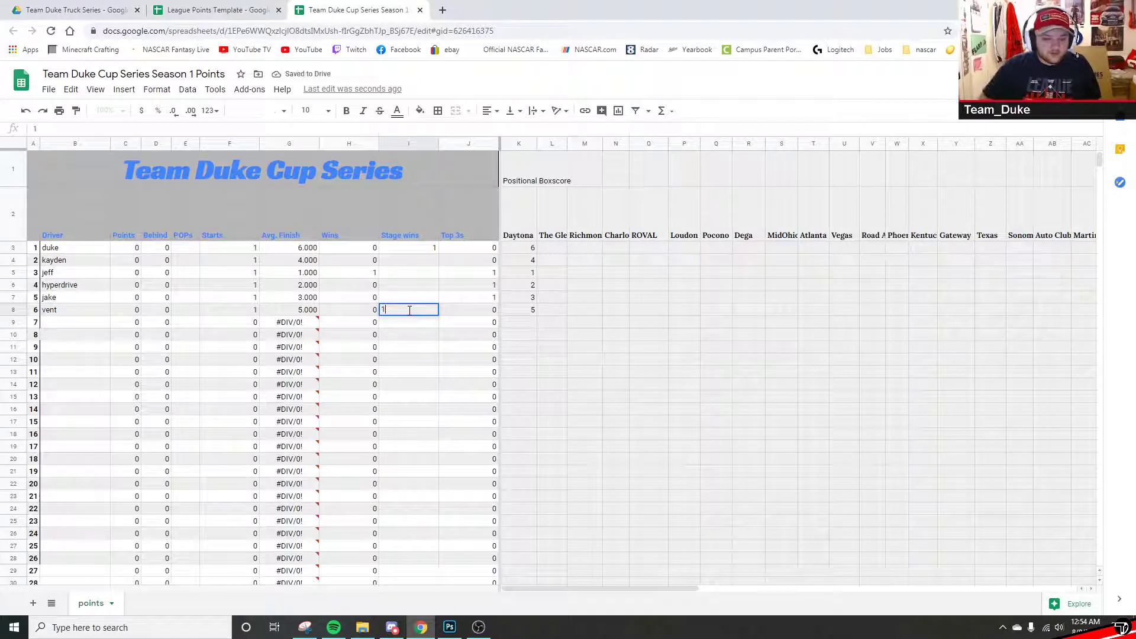
pyautogui.click(395, 385)
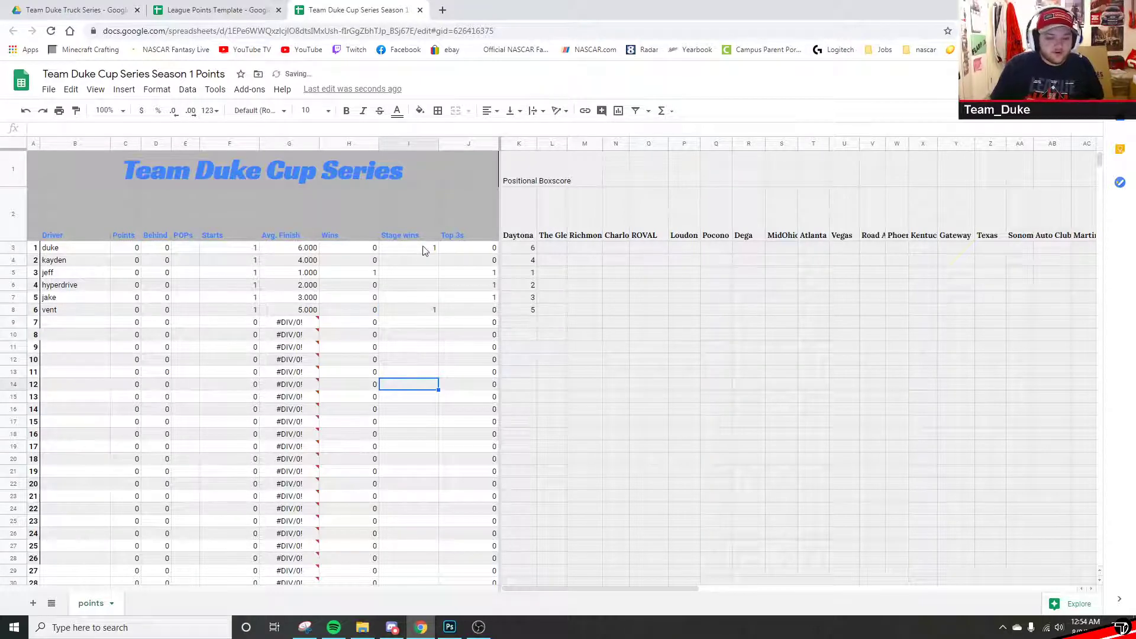
# - Enter POPs values of 1 in E3, 1 in E8 and 5 in E5
pyautogui.click(187, 249)
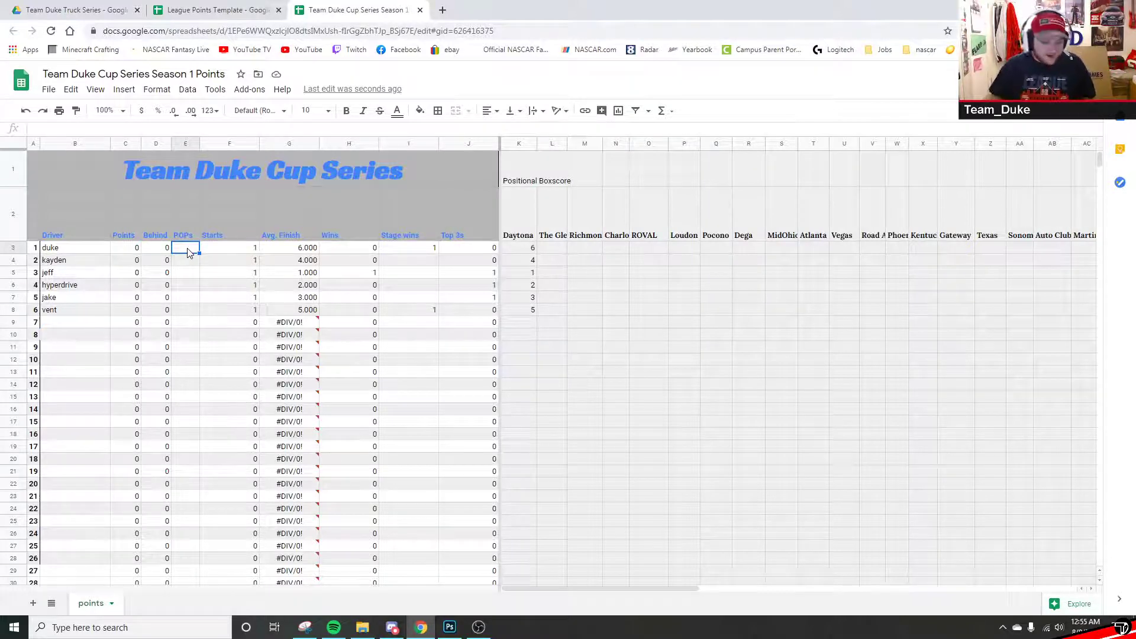
pyautogui.write('1')
pyautogui.press('Return')
pyautogui.press('Down')
pyautogui.press('Down')
pyautogui.press('Down')
pyautogui.press('Down')
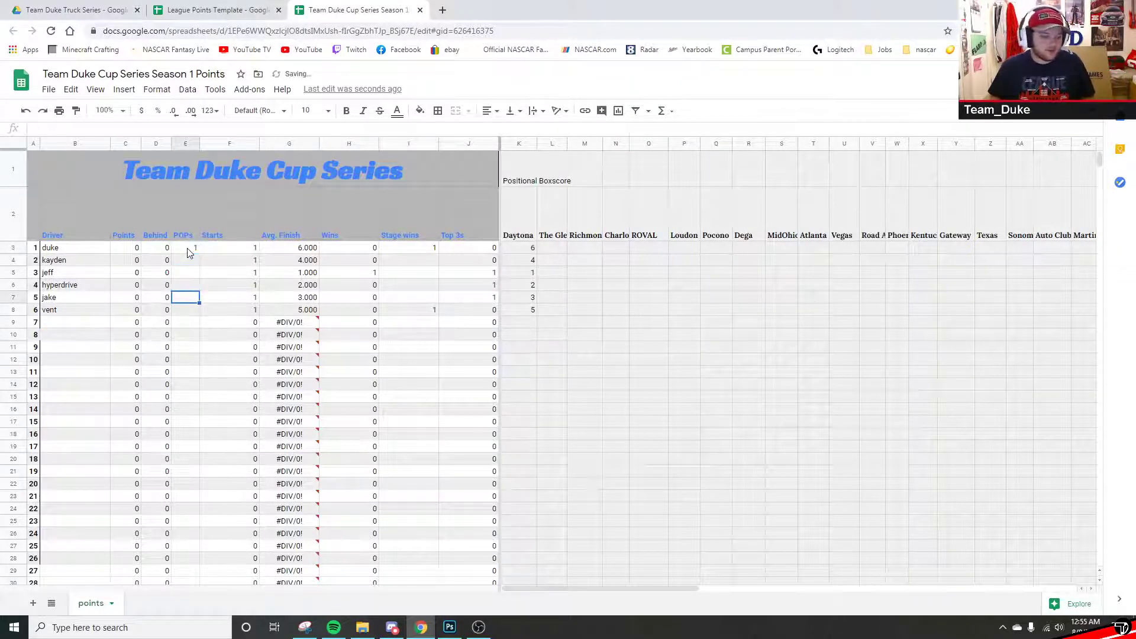
pyautogui.write('1')
pyautogui.press('Up')
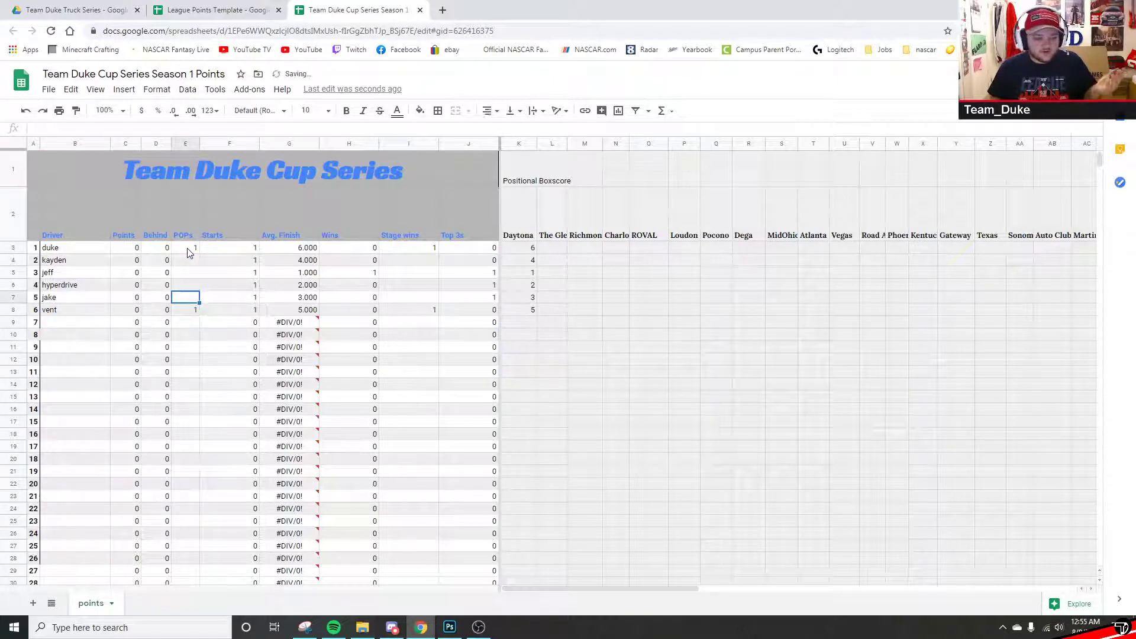
pyautogui.press('Up')
pyautogui.press('Up')
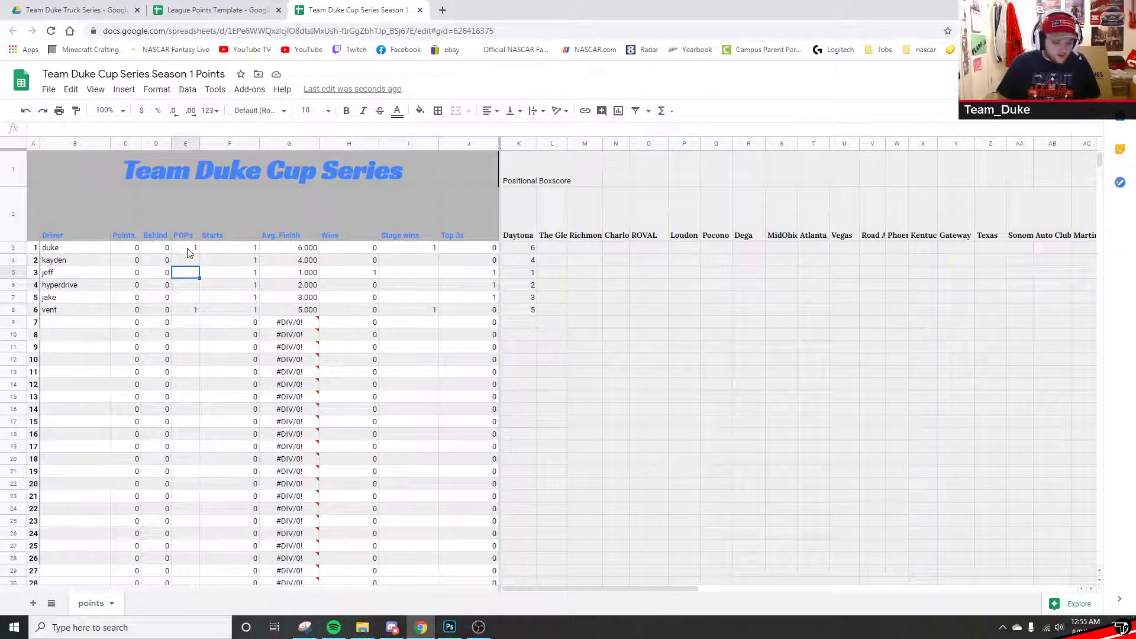
pyautogui.write('5')
pyautogui.press('Return')
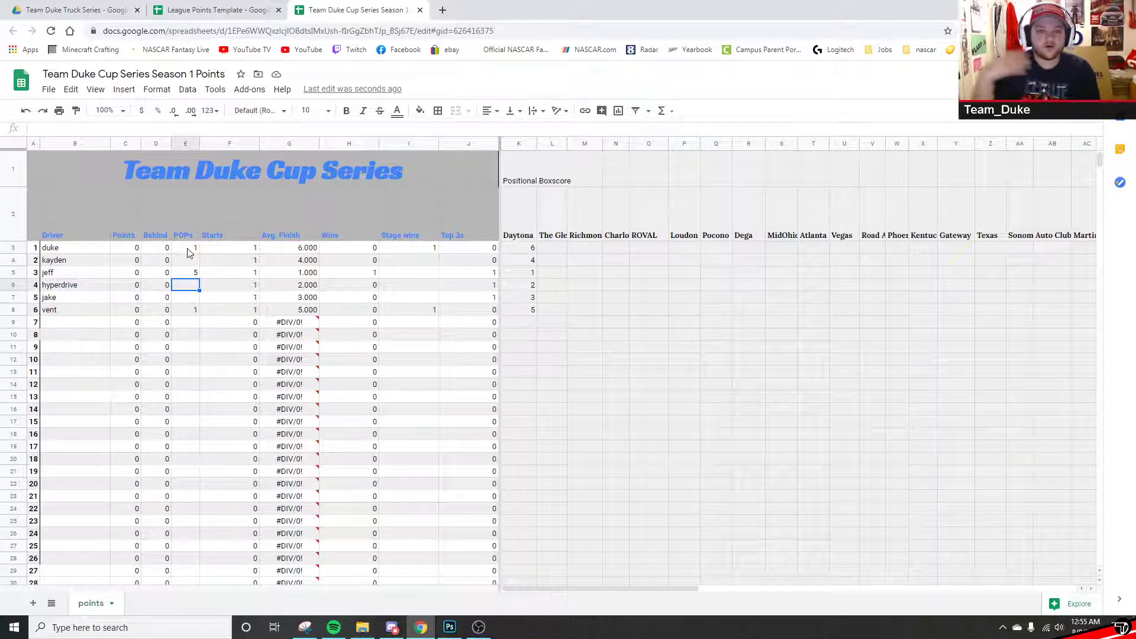
pyautogui.click(192, 273)
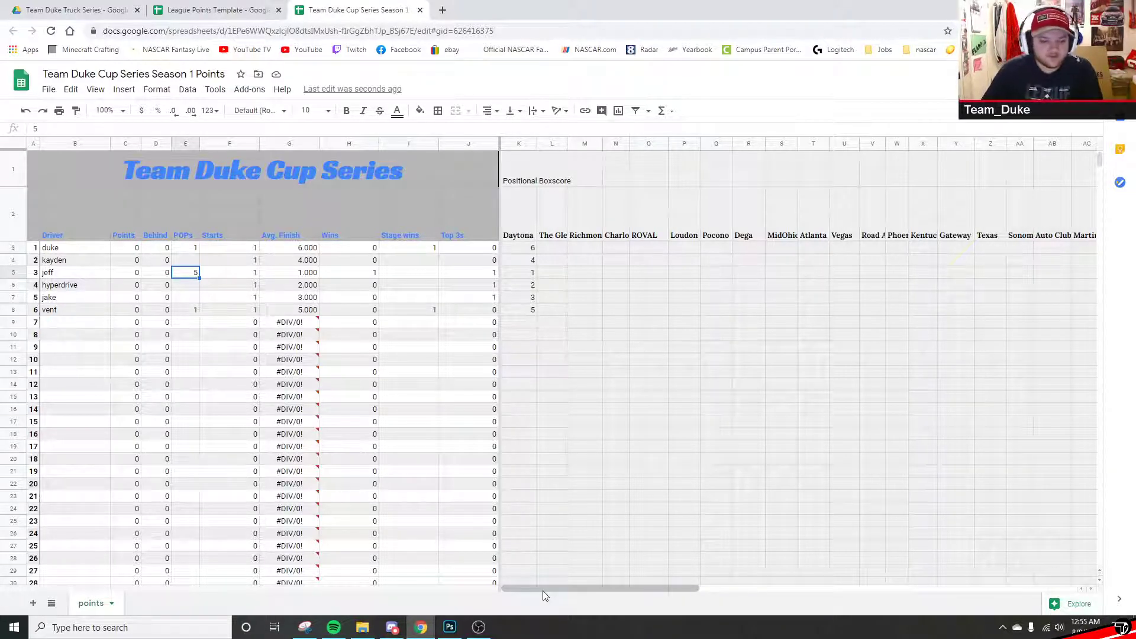
# - In the Points boxscore's Daytona column, enter 42, 41 and 29 for the third, fourth and fifth drivers
pyautogui.moveTo(542, 590); pyautogui.dragTo(867, 587)
pyautogui.moveTo(515, 181); pyautogui.dragTo(616, 185)
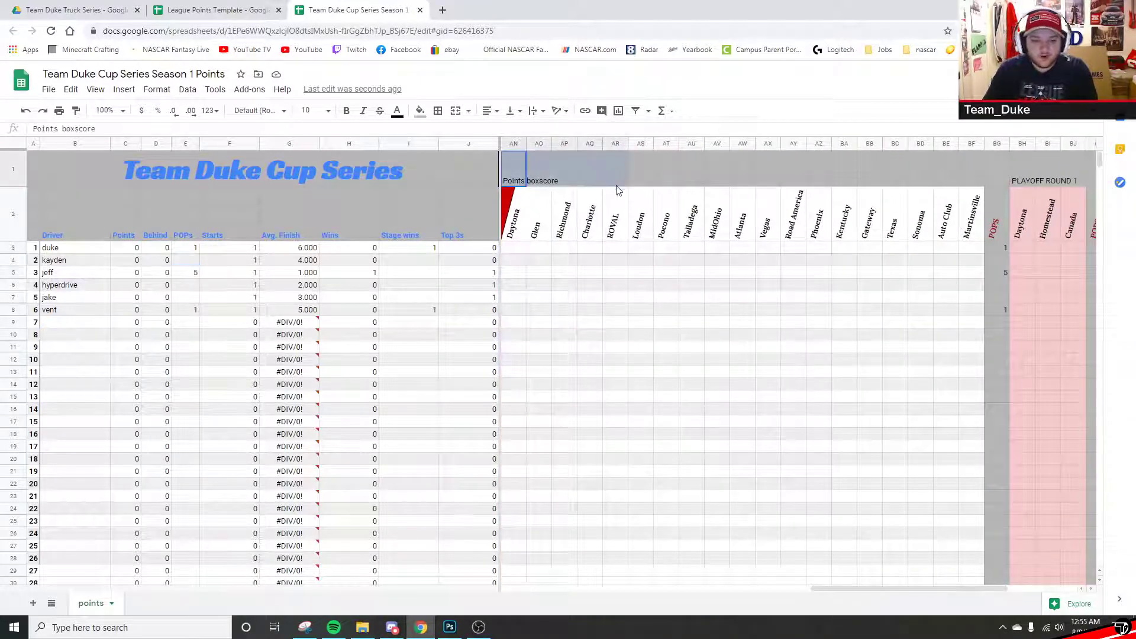
pyautogui.click(592, 299)
pyautogui.click(518, 251)
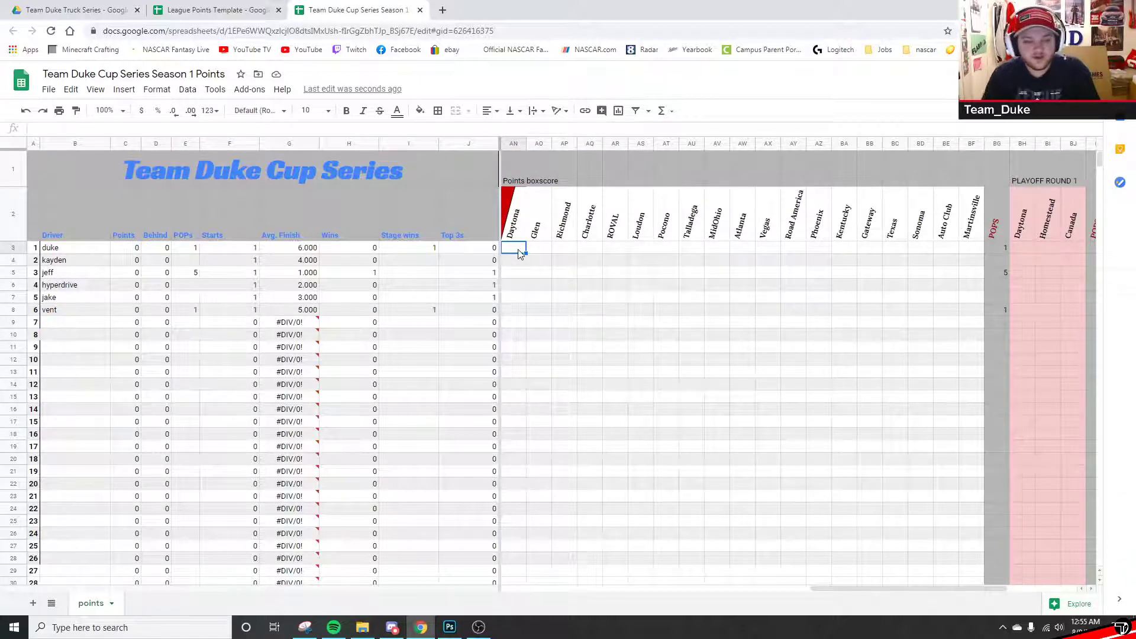
pyautogui.press('Down')
pyautogui.press('Down')
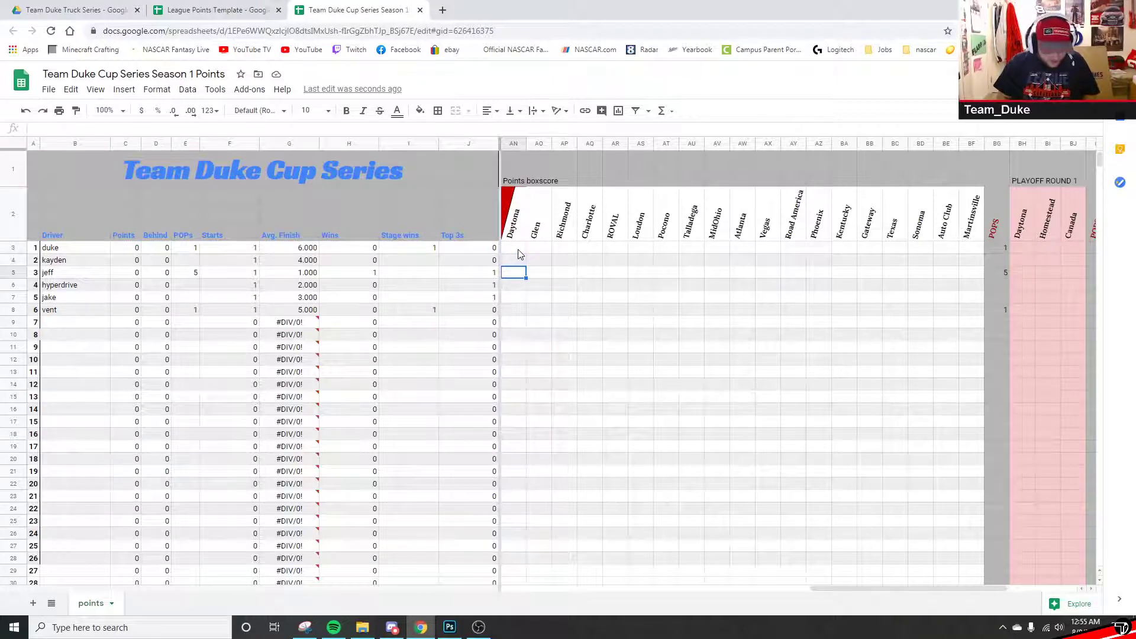
pyautogui.write('42')
pyautogui.press('Up')
pyautogui.press('Down')
pyautogui.press('Down')
pyautogui.write('41')
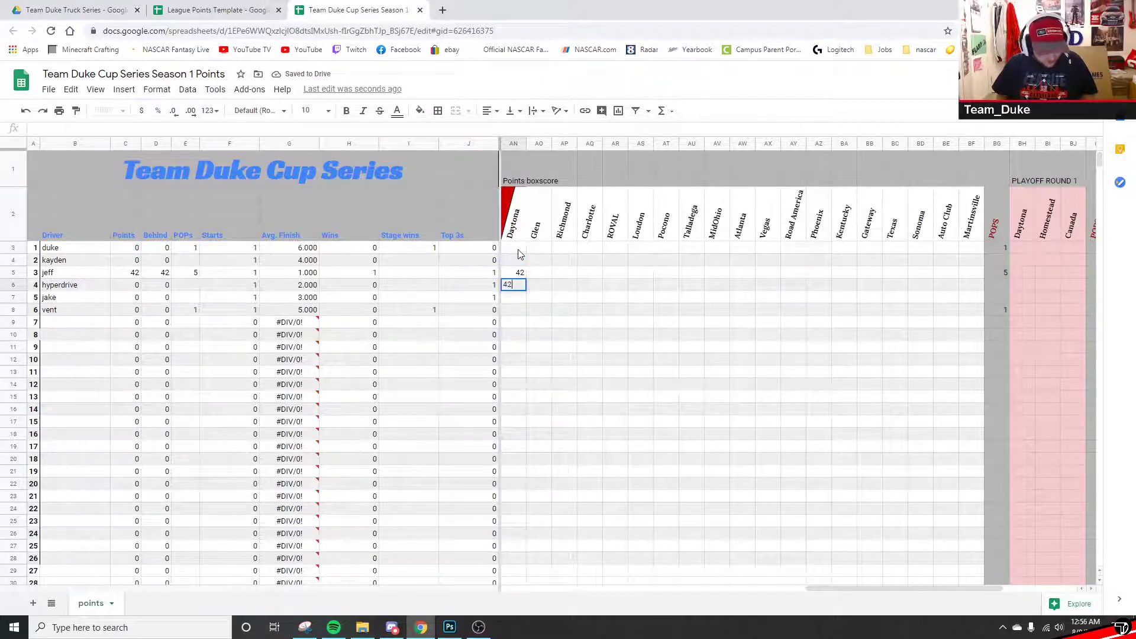
pyautogui.press('Down')
pyautogui.press('Down')
pyautogui.press('Up')
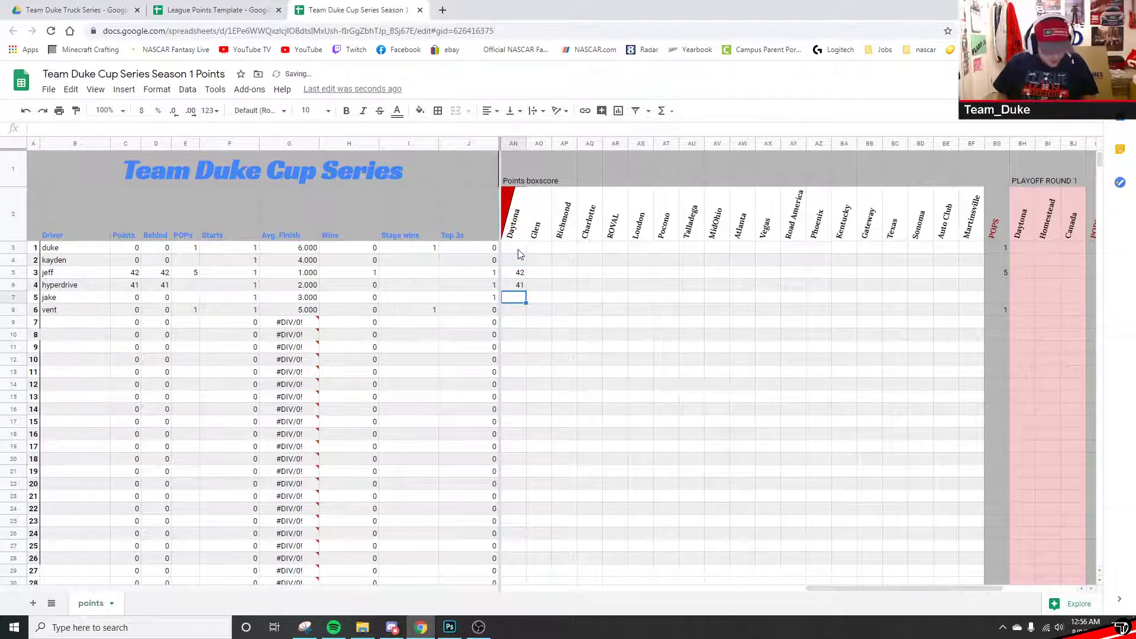
pyautogui.write('29')
pyautogui.press('Return')
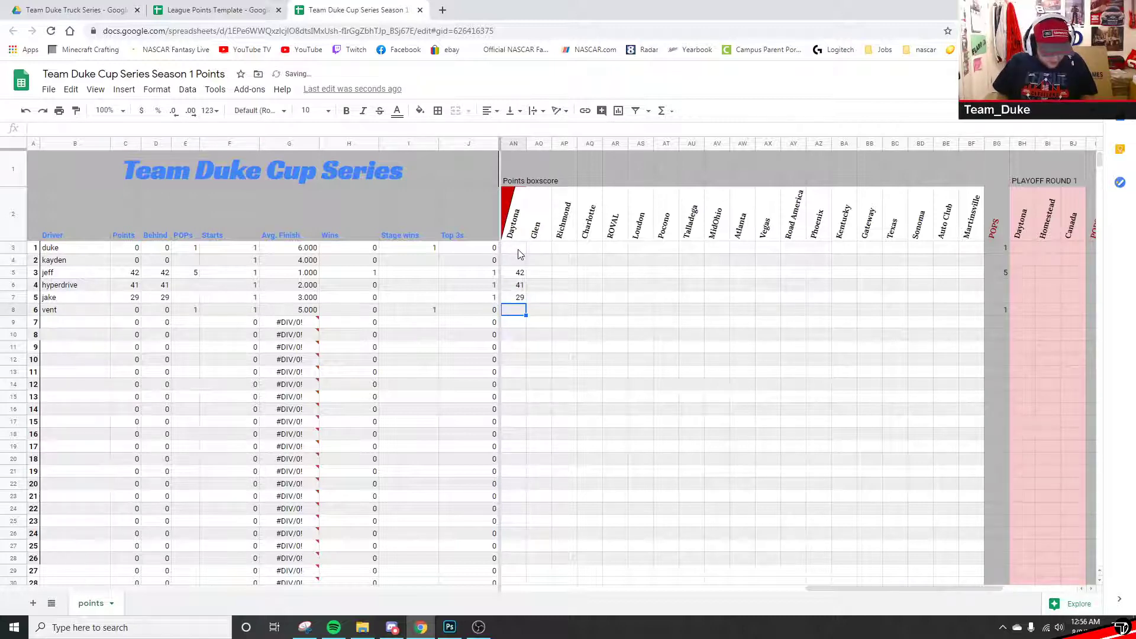
# - Enter 14 for the sixth, 33 for the second and 38 for the first driver, then check the total
pyautogui.write('14')
pyautogui.press('Up')
pyautogui.press('Up')
pyautogui.press('Up')
pyautogui.press('Up')
pyautogui.press('Up')
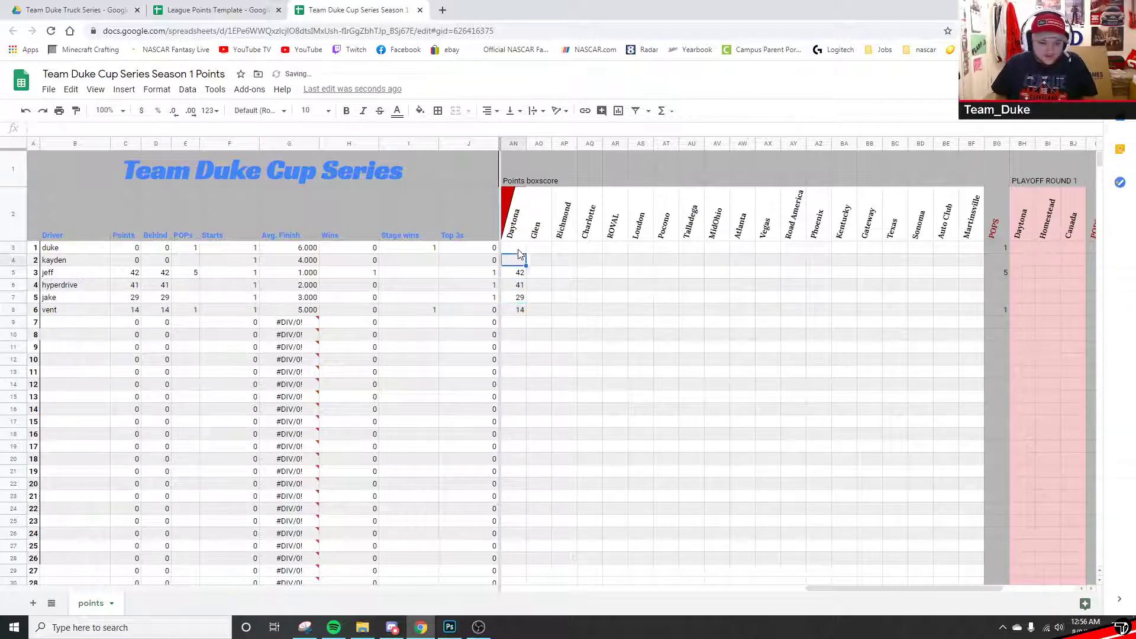
pyautogui.press('Down')
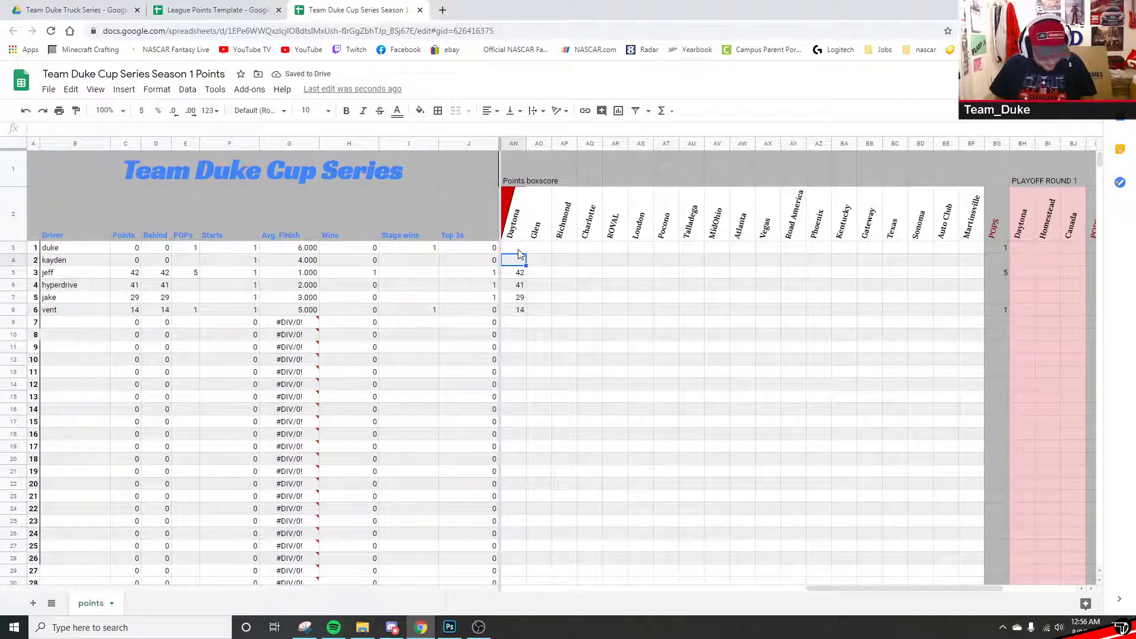
pyautogui.write('33')
pyautogui.press('Up')
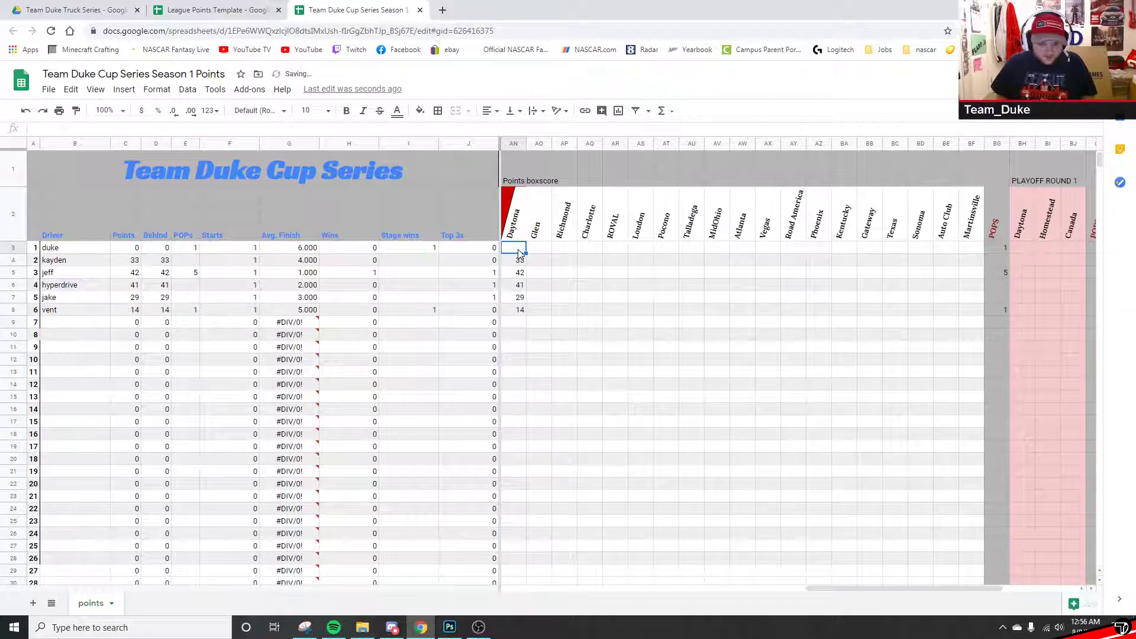
pyautogui.write('38')
pyautogui.press('Tab')
pyautogui.moveTo(518, 250)
pyautogui.mouseDown()
pyautogui.moveTo(522, 319)
pyautogui.moveTo(519, 248)
pyautogui.mouseUp()
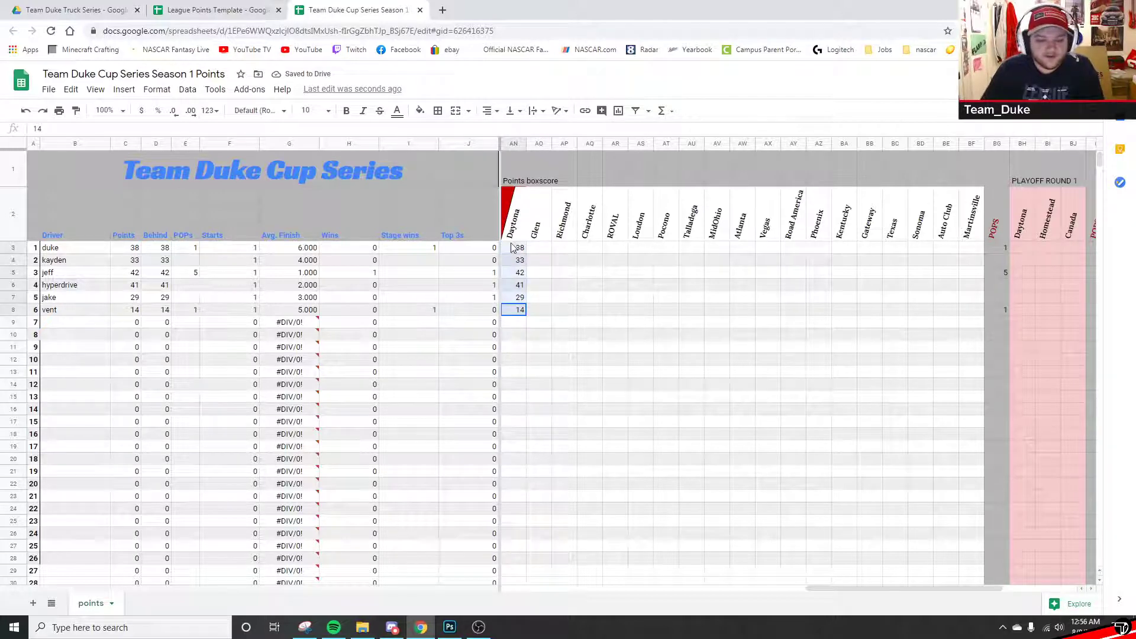
pyautogui.click(549, 287)
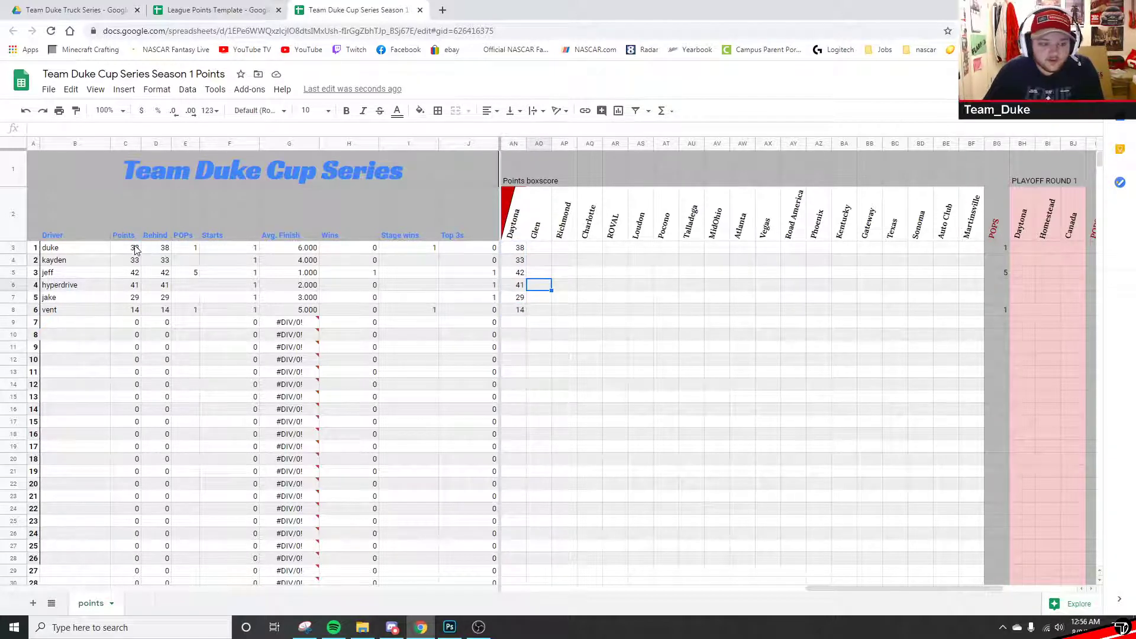
# - Change the row 9 Behind formula to reference row 3 and copy it up to D3
pyautogui.moveTo(135, 248); pyautogui.dragTo(126, 318)
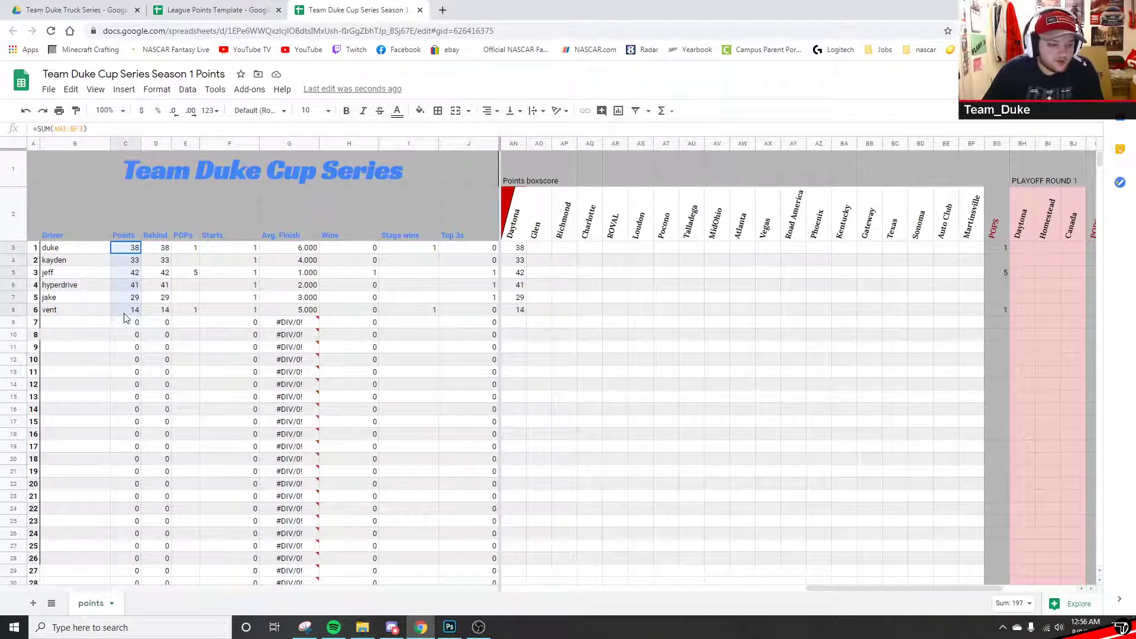
pyautogui.click(158, 250)
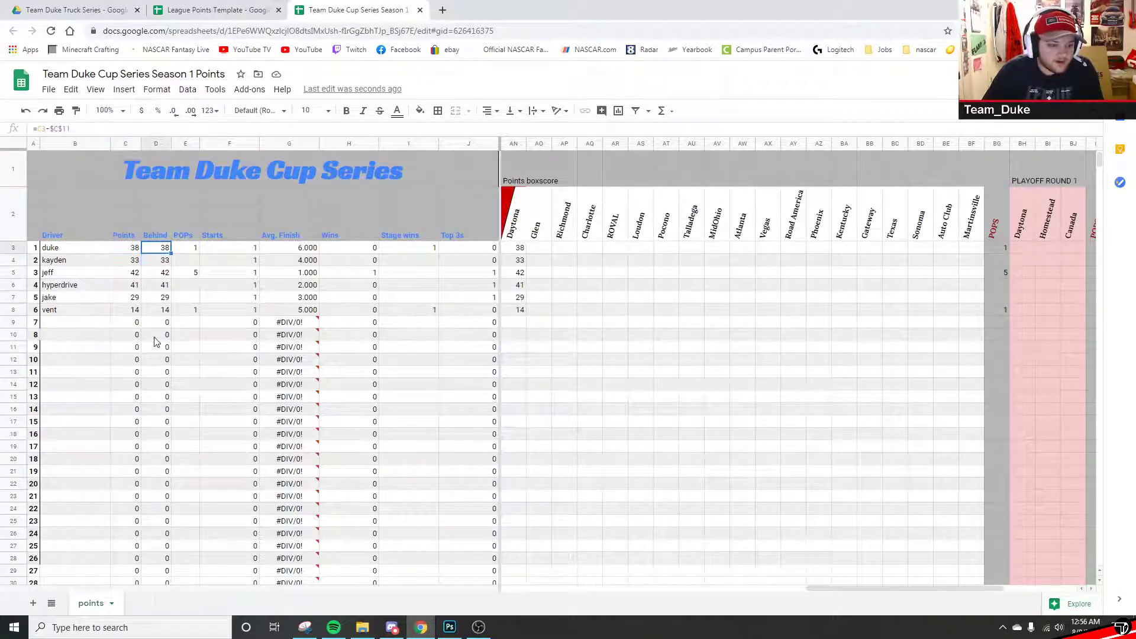
pyautogui.click(158, 326)
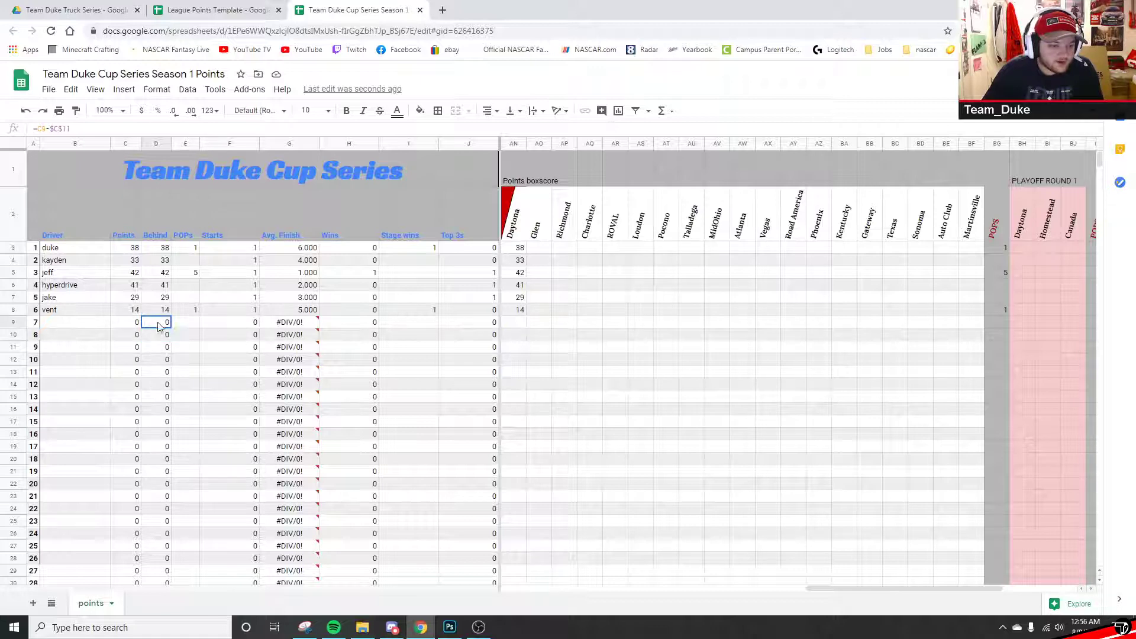
pyautogui.click(83, 127)
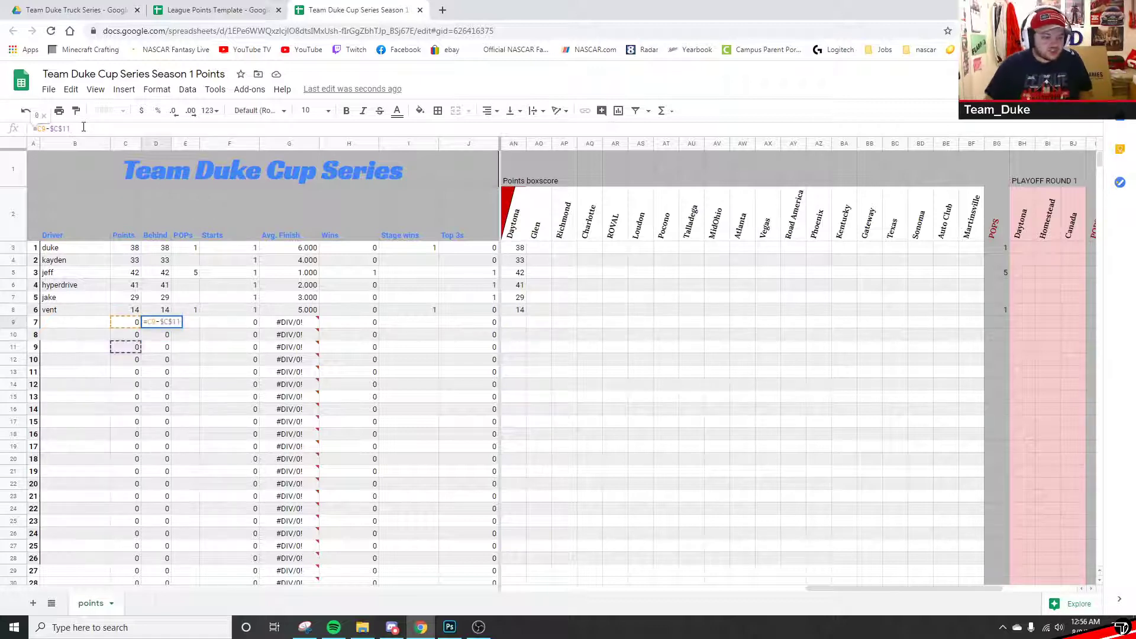
pyautogui.press('BackSpace')
pyautogui.write('3')
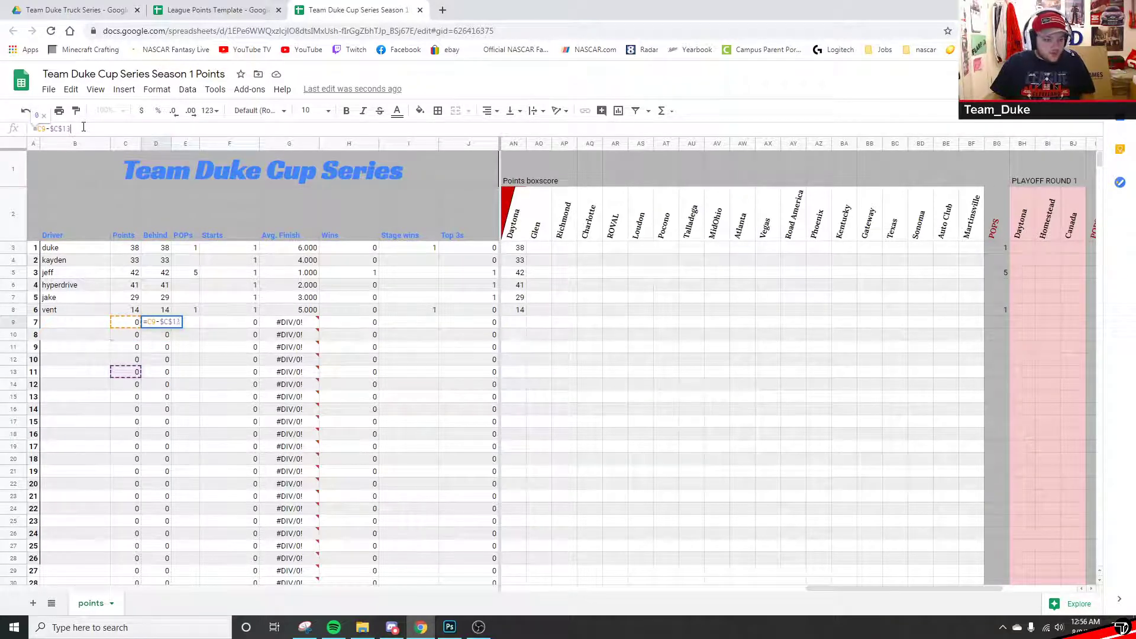
pyautogui.press('Return')
pyautogui.click(170, 324)
pyautogui.moveTo(170, 326); pyautogui.dragTo(155, 253)
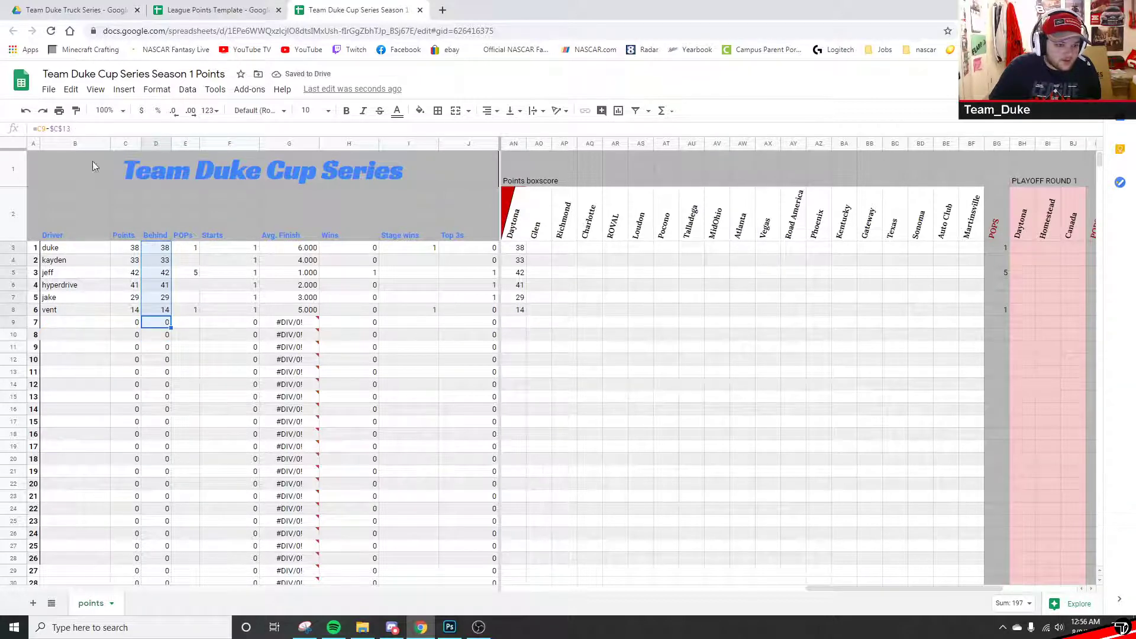
# - Point the row 9 Behind formula's fixed reference at row 3, undoing an accidental cell move
pyautogui.click(77, 130)
pyautogui.press('BackSpace')
pyautogui.press('BackSpace')
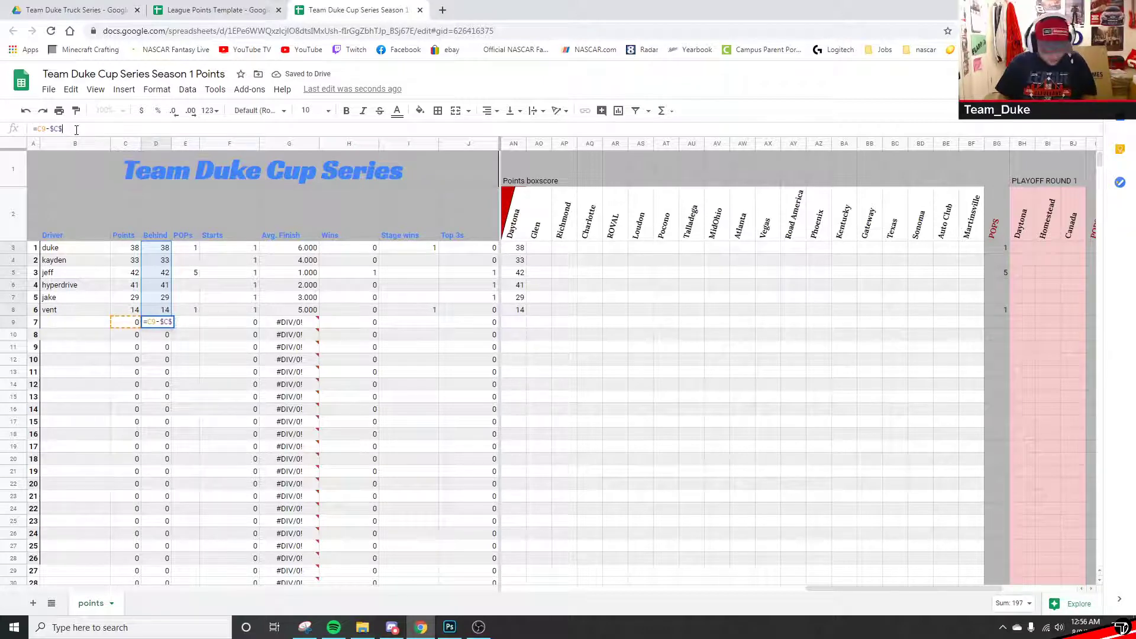
pyautogui.write('3')
pyautogui.press('Return')
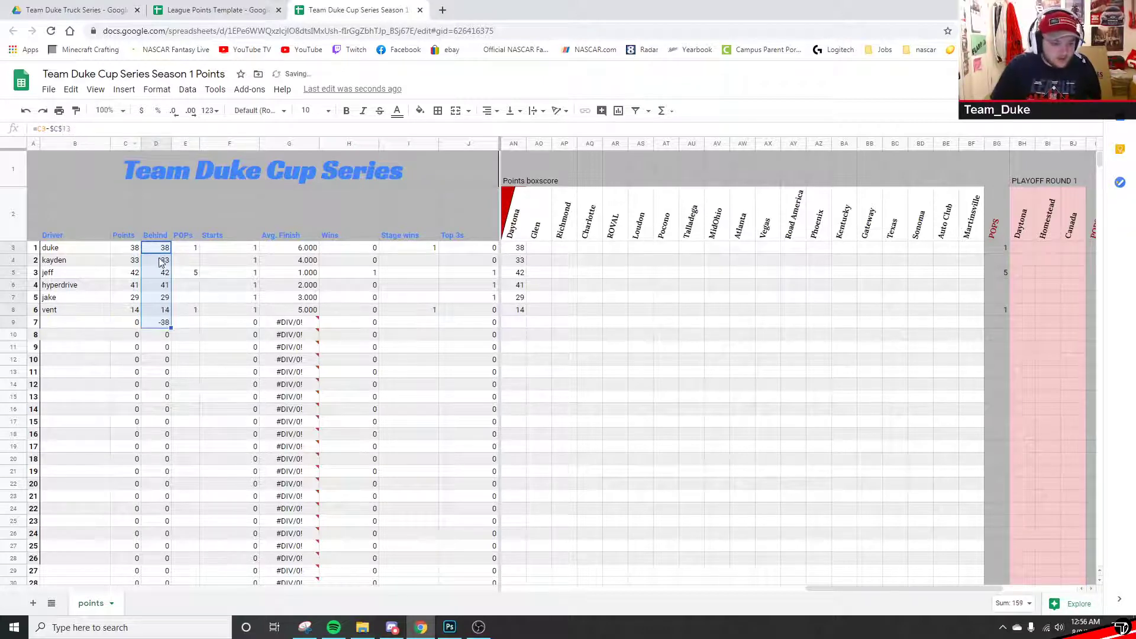
pyautogui.moveTo(156, 243); pyautogui.dragTo(158, 255)
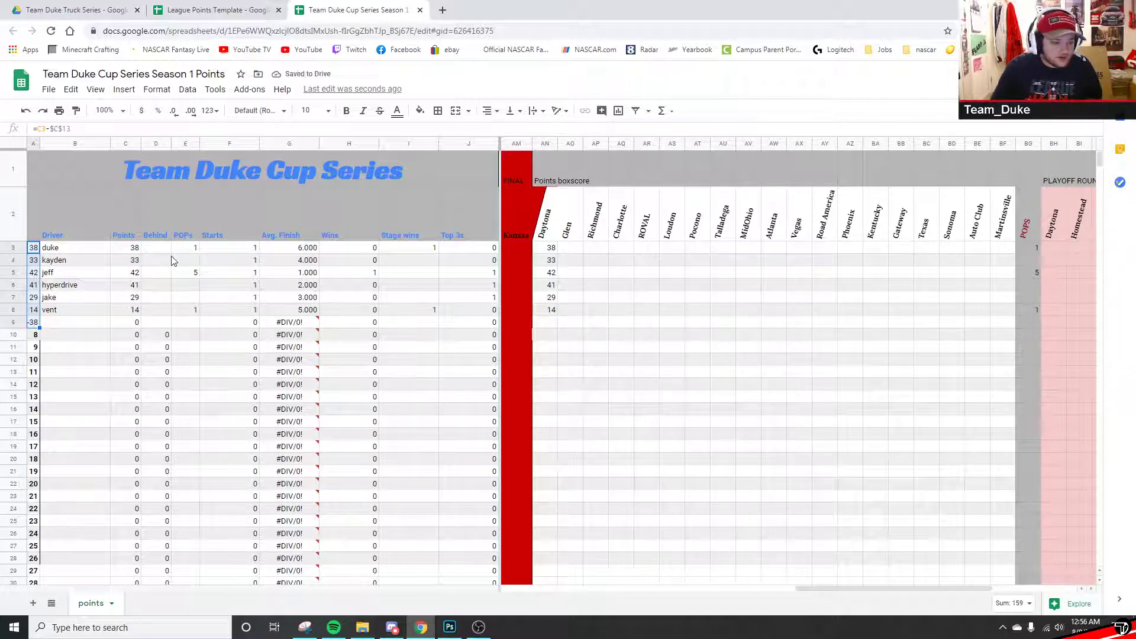
pyautogui.hotkey('ctrl', 'z')
# - Set D3 to =C3-$C$3 and fill the Behind formula down to D22
pyautogui.click(156, 248)
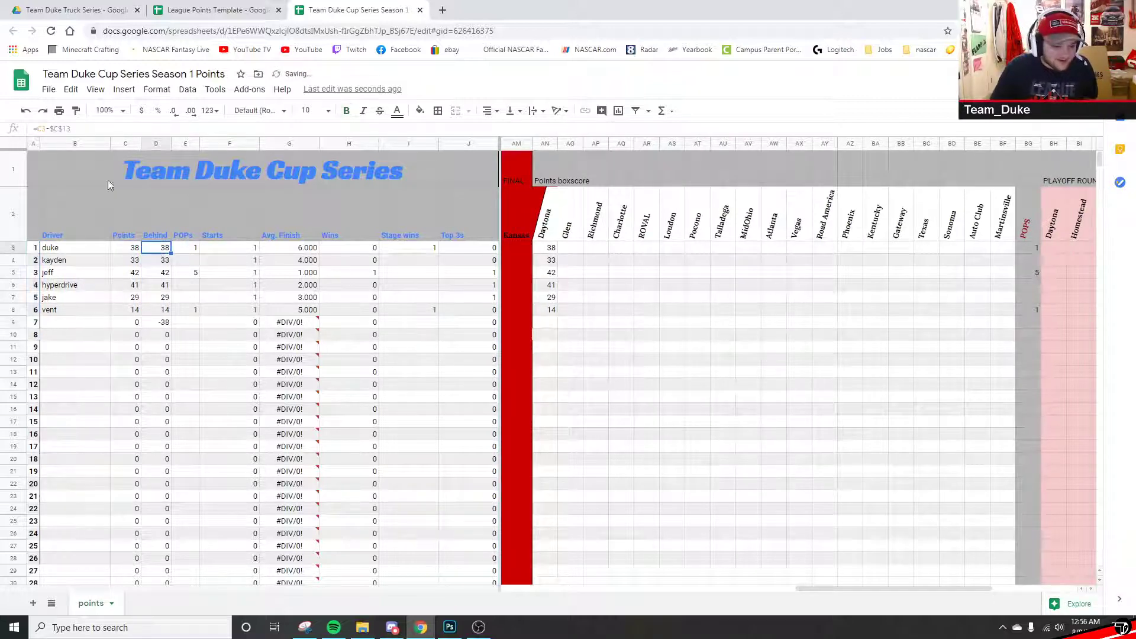
pyautogui.click(77, 129)
pyautogui.press('BackSpace')
pyautogui.press('BackSpace')
pyautogui.write('3')
pyautogui.press('Return')
pyautogui.click(153, 249)
pyautogui.moveTo(170, 254); pyautogui.dragTo(168, 482)
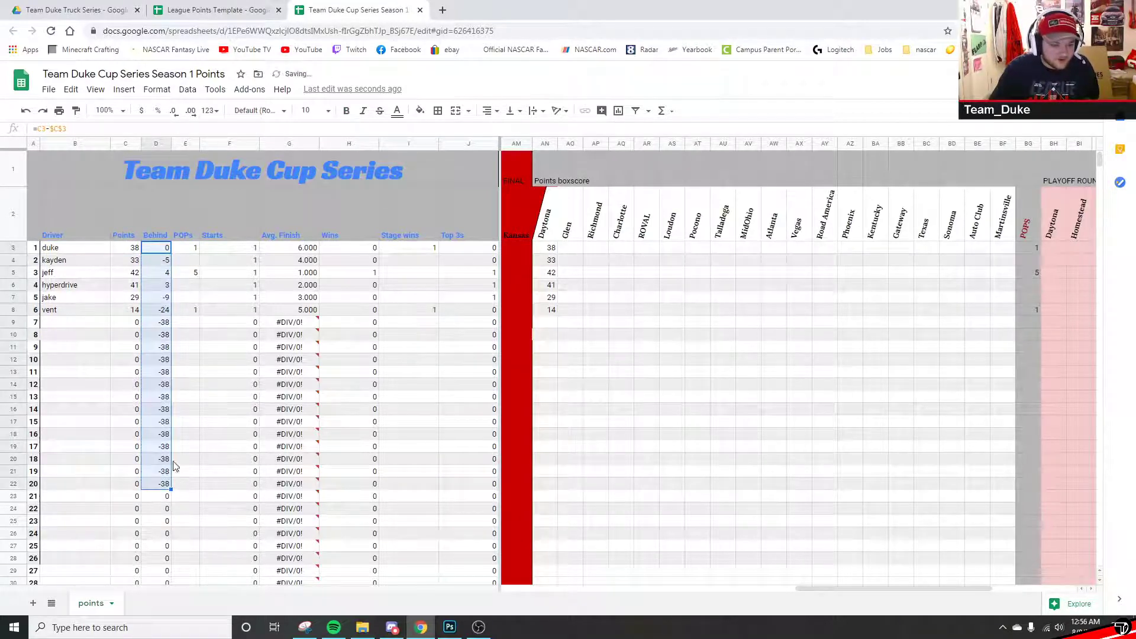
pyautogui.click(200, 438)
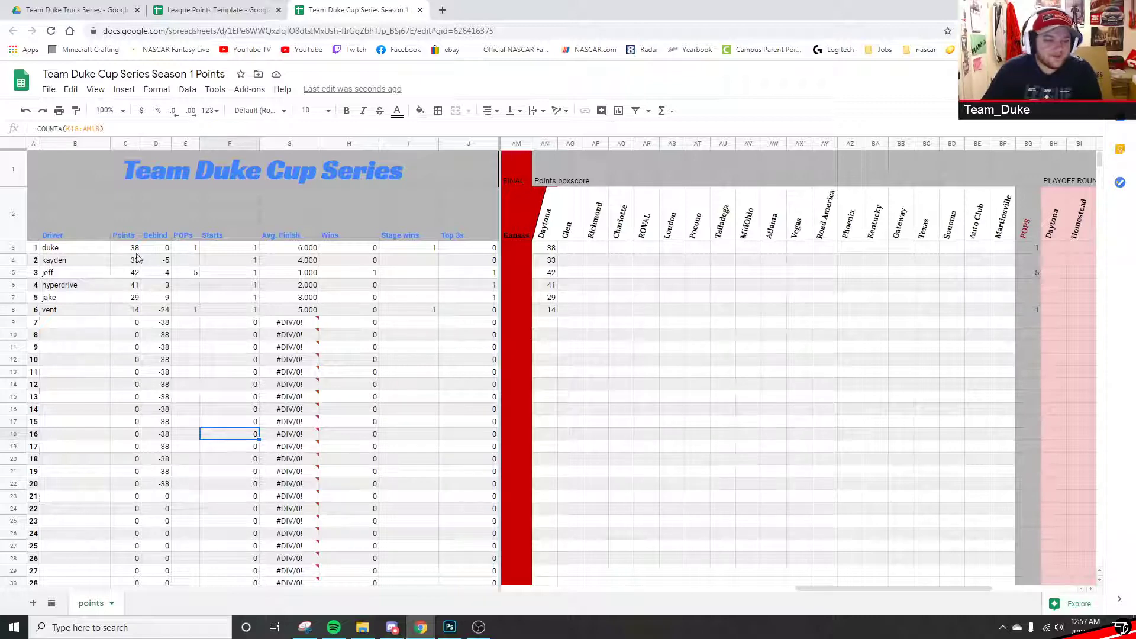
pyautogui.moveTo(130, 248); pyautogui.dragTo(127, 309)
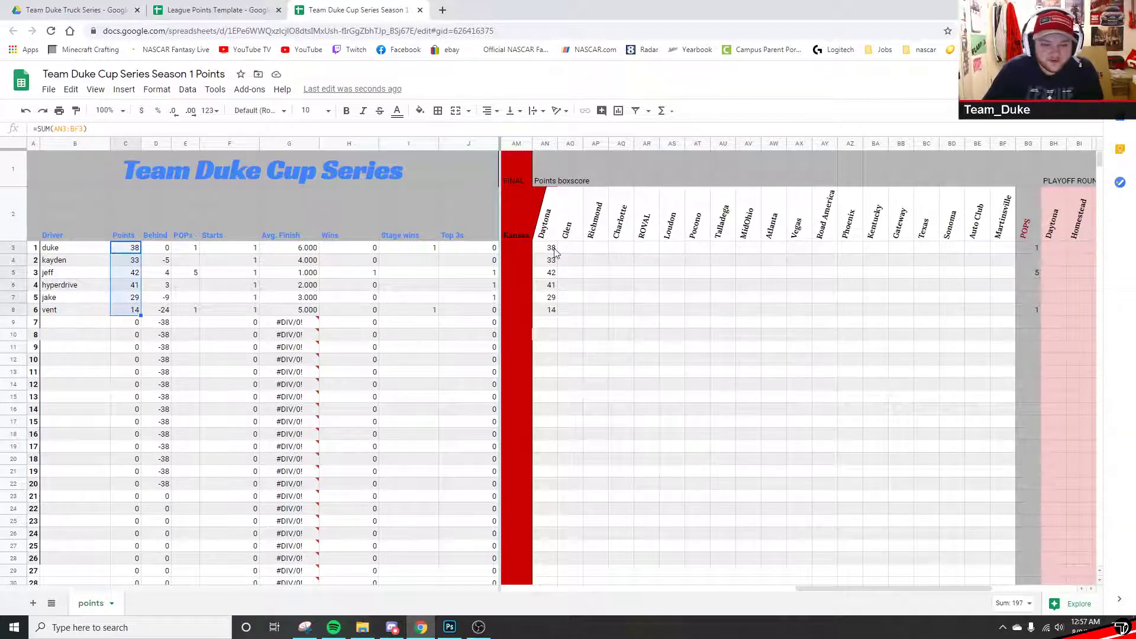
pyautogui.moveTo(550, 249); pyautogui.dragTo(550, 315)
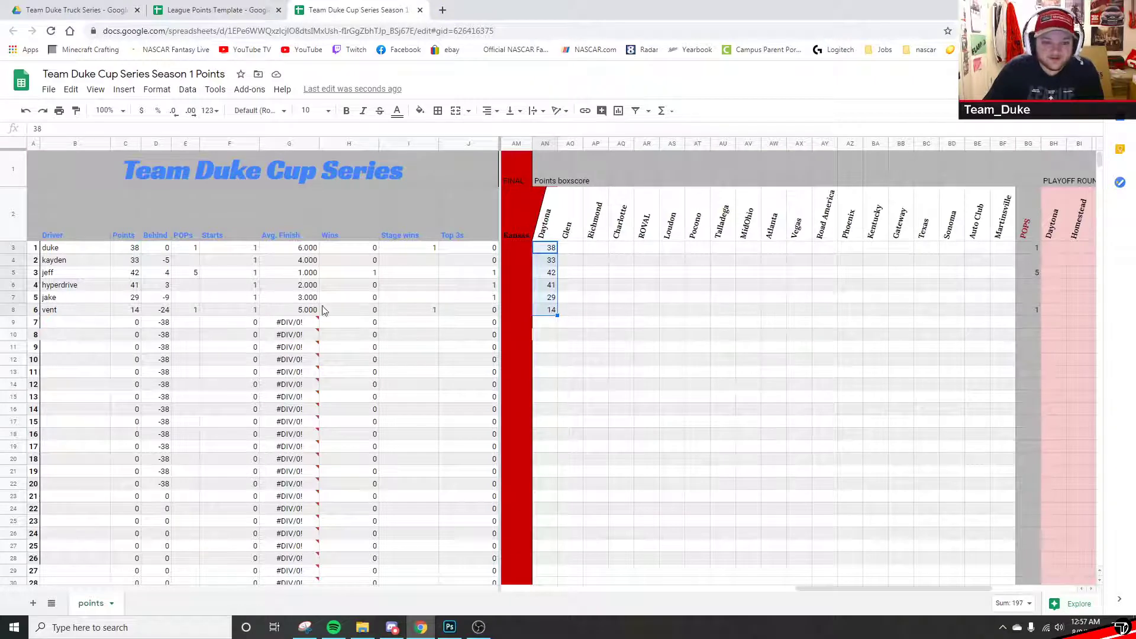
pyautogui.moveTo(153, 252); pyautogui.dragTo(153, 318)
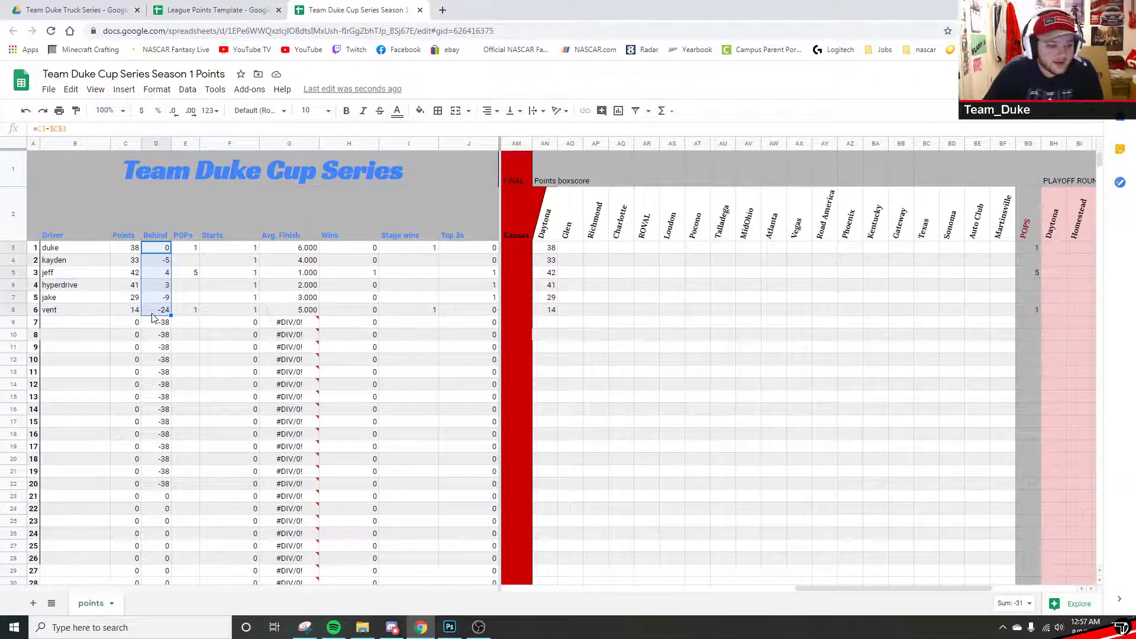
pyautogui.click(148, 407)
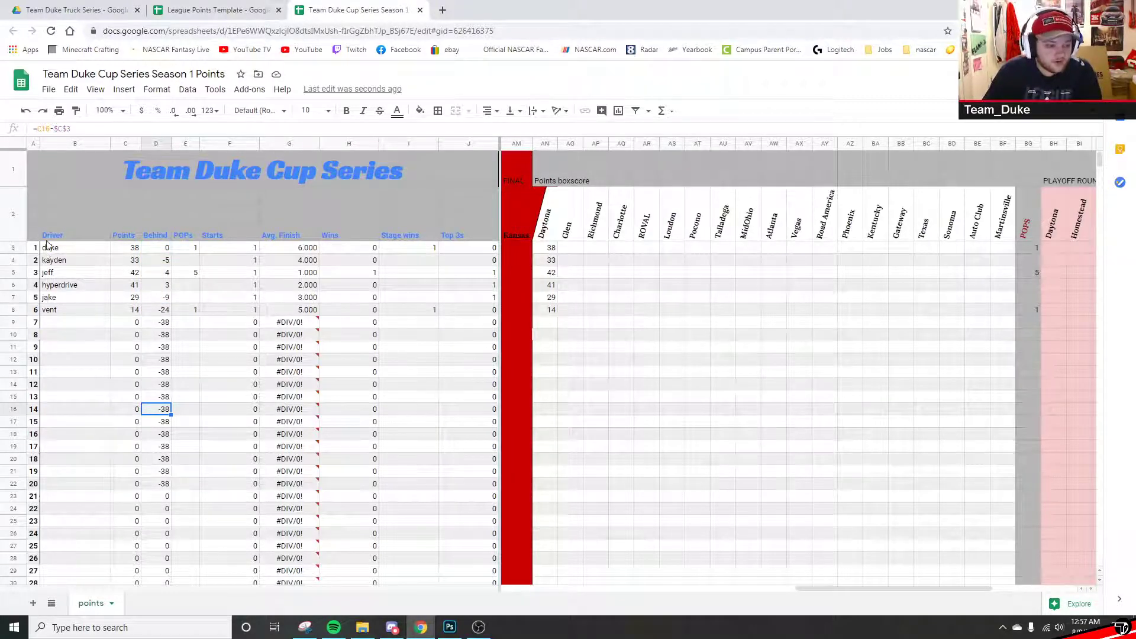
pyautogui.click(69, 218)
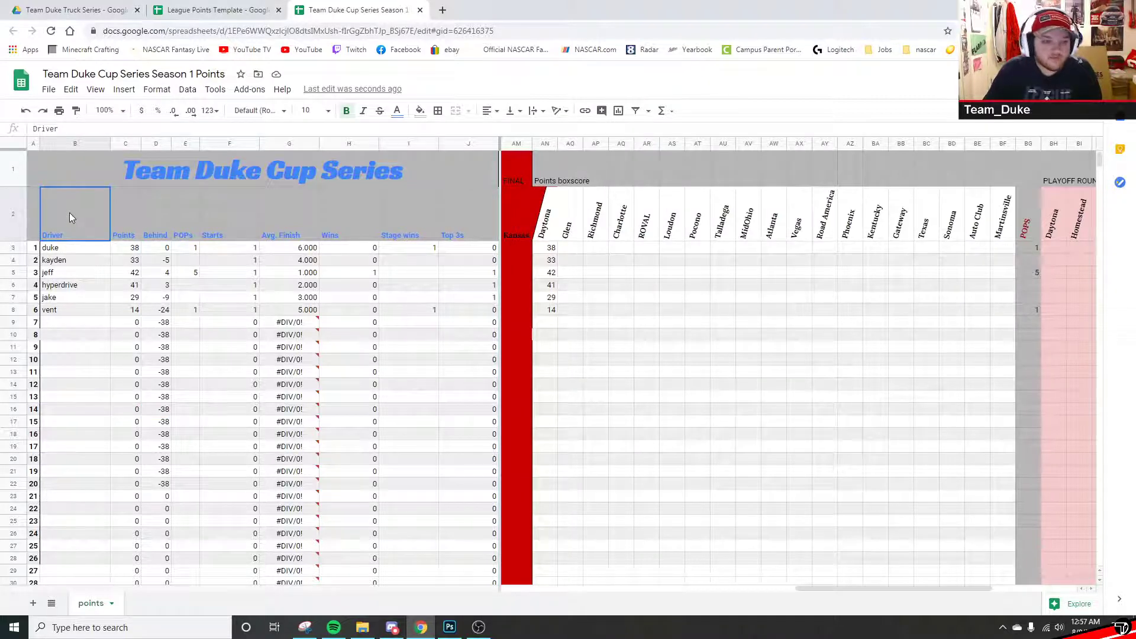
pyautogui.click(63, 250)
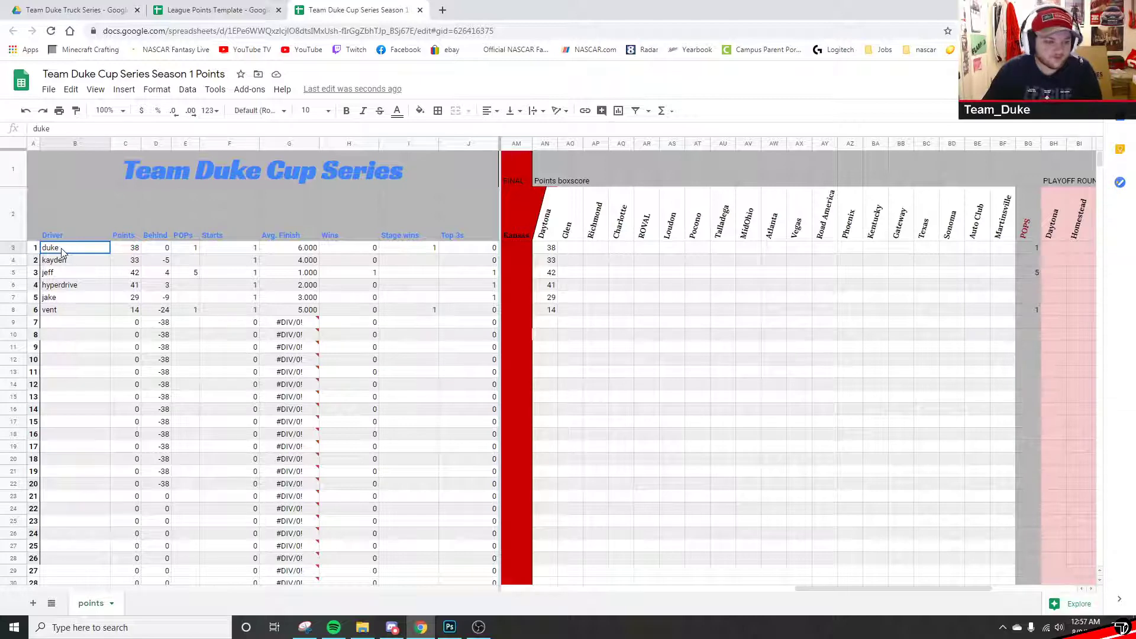
# - Select B3:BS8, covering all six driver rows through the final race column
pyautogui.moveTo(61, 250); pyautogui.dragTo(1048, 349)
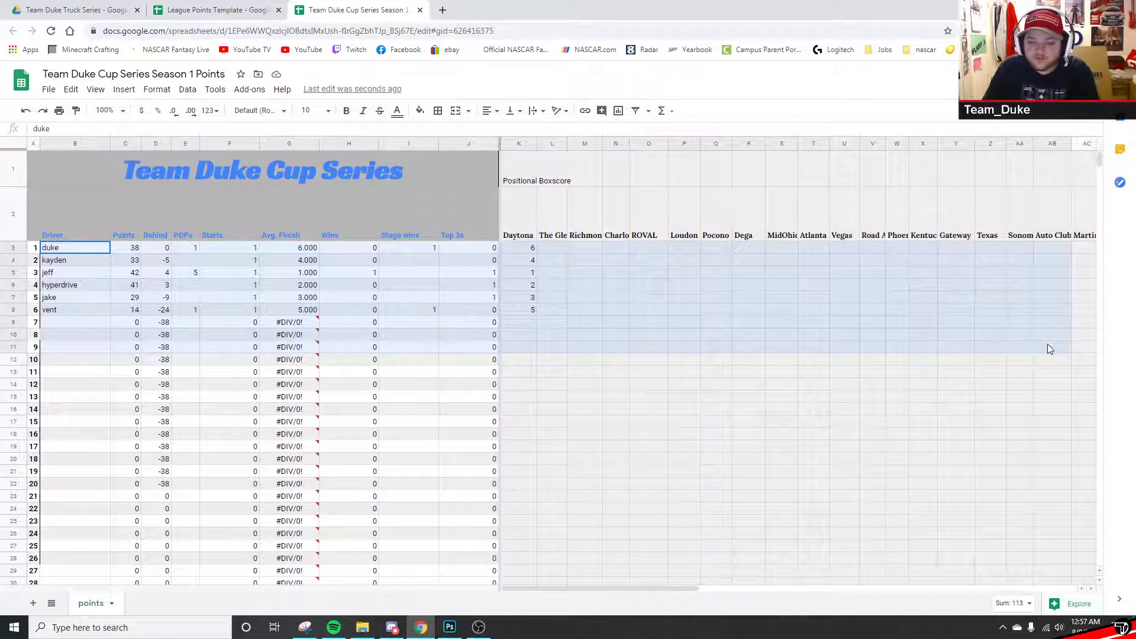
pyautogui.moveTo(1050, 349); pyautogui.dragTo(1083, 313)
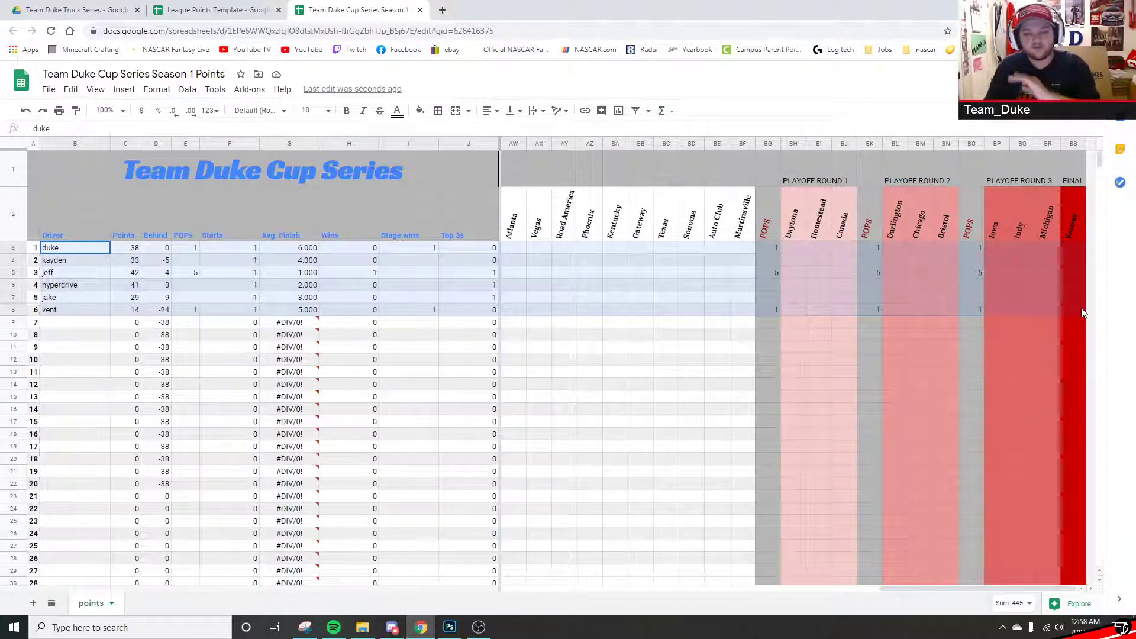
pyautogui.moveTo(1081, 313); pyautogui.dragTo(1081, 313)
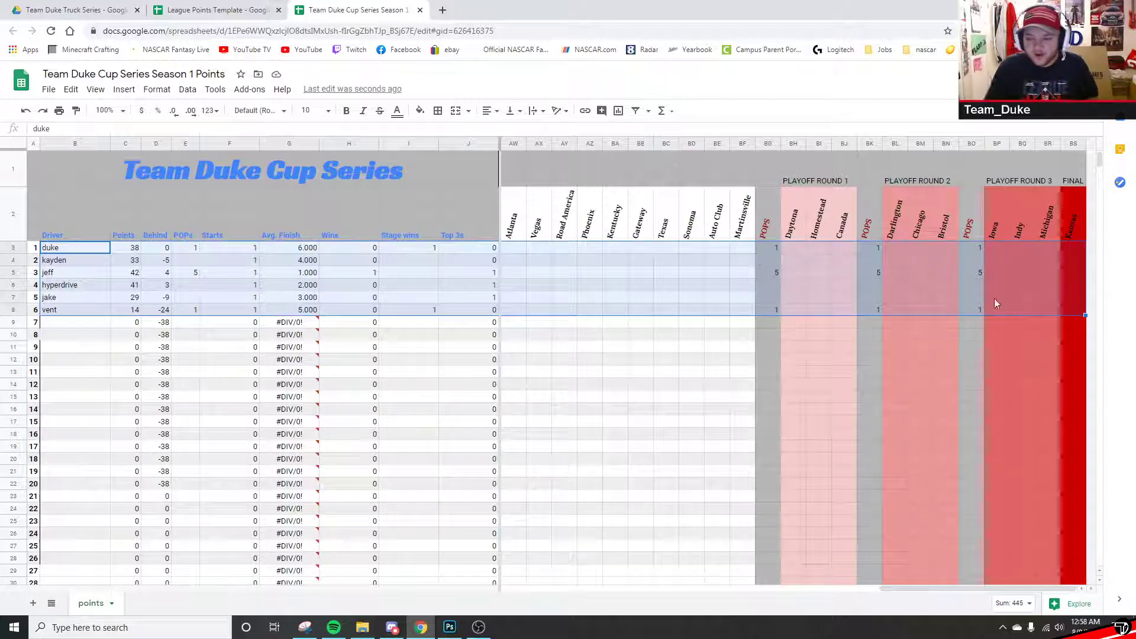
# - Sort the six driver rows by column C, Points, Z→A, so the 42-point leader tops the list
pyautogui.rightClick(686, 259)
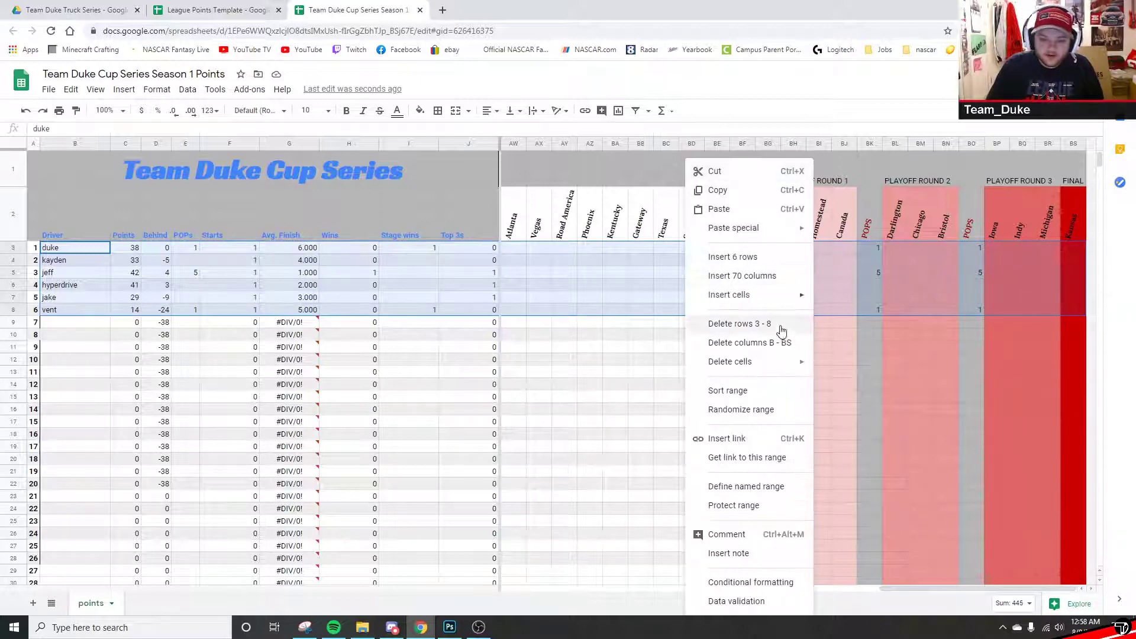
pyautogui.click(759, 390)
pyautogui.click(619, 333)
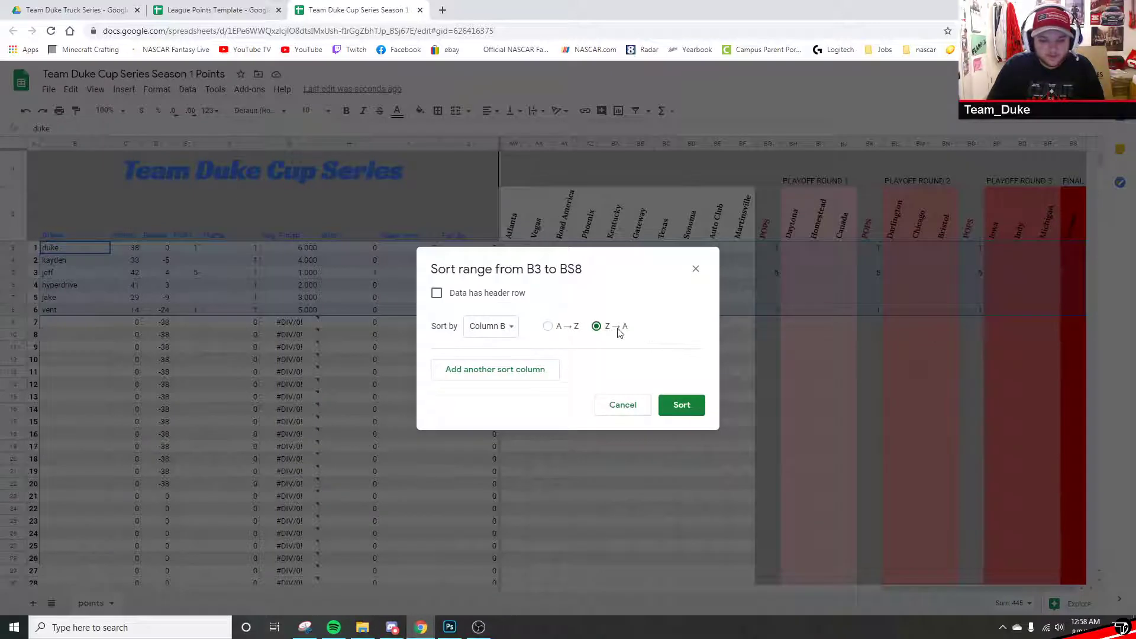
pyautogui.click(500, 329)
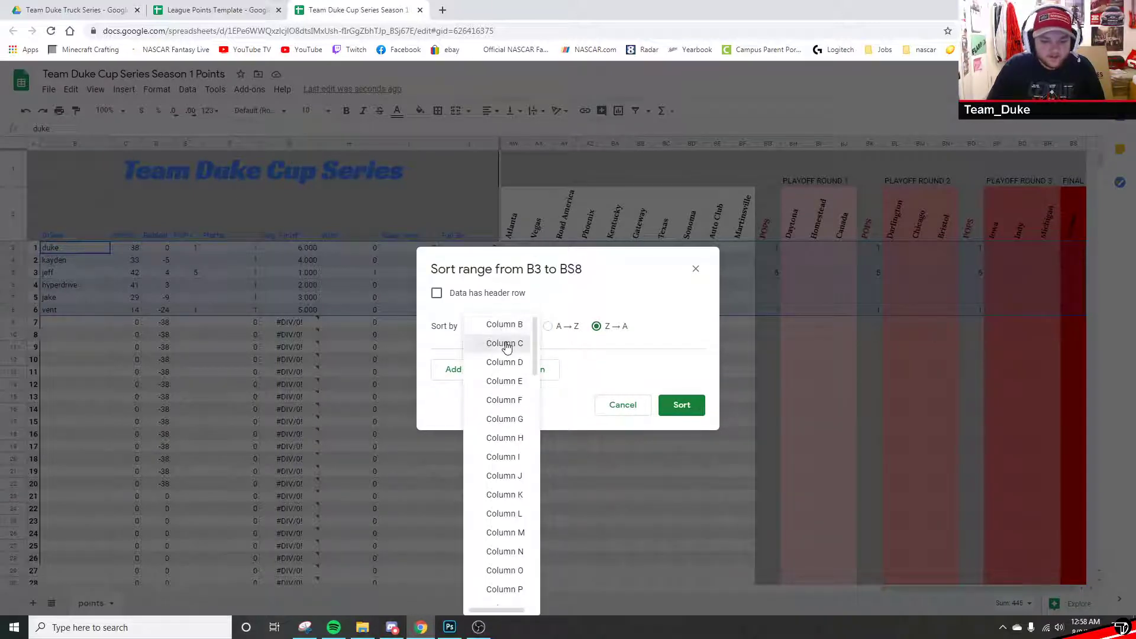
pyautogui.click(504, 343)
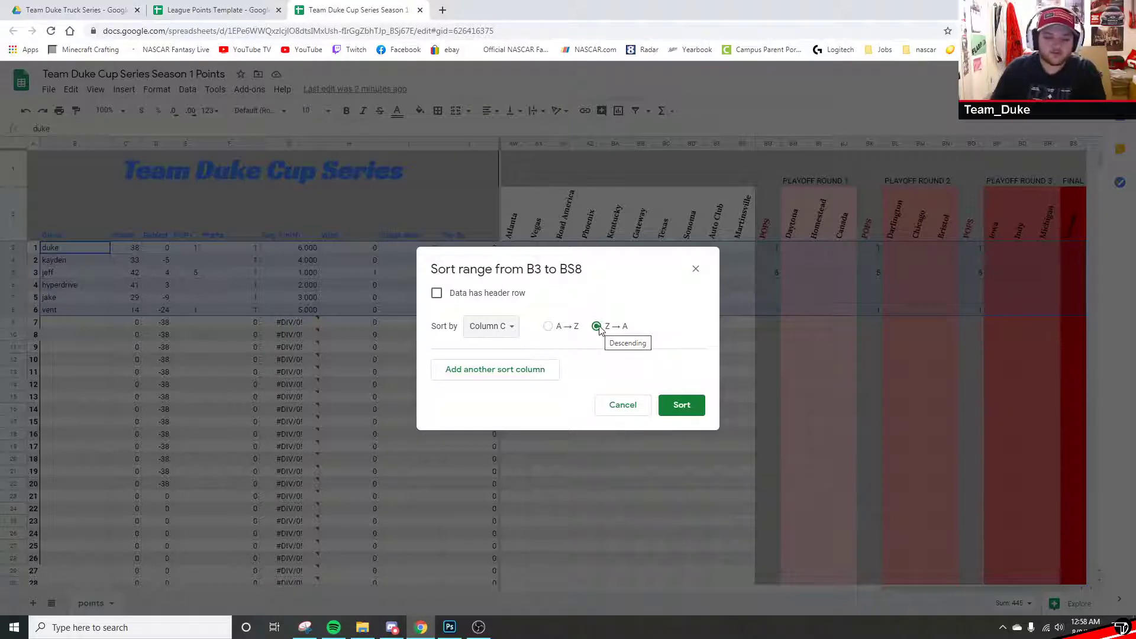
pyautogui.click(681, 405)
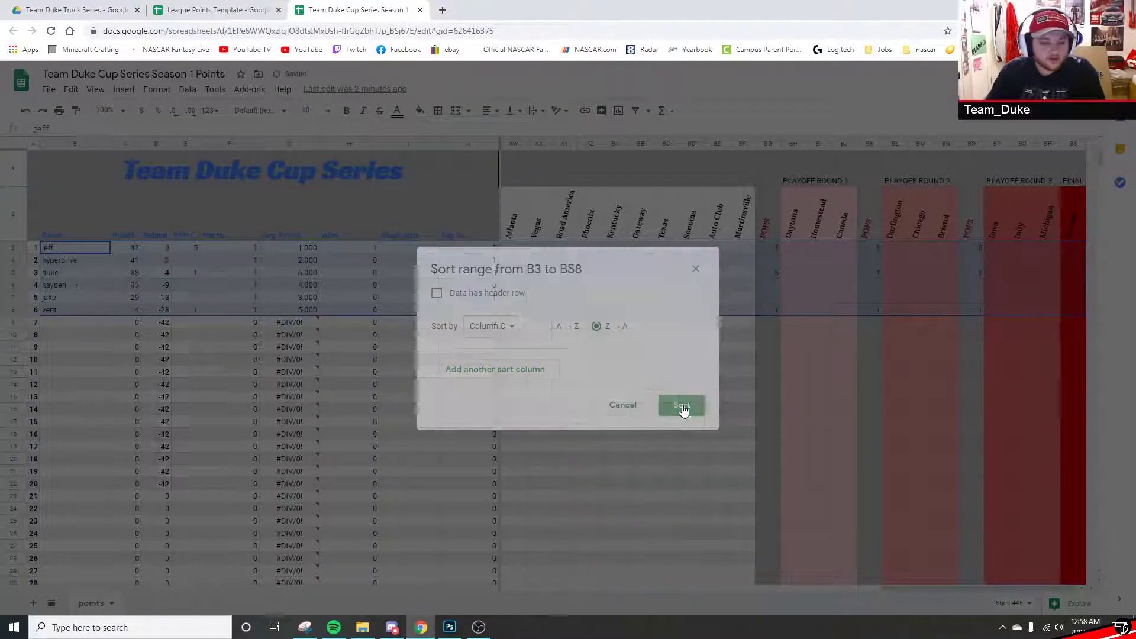
pyautogui.click(616, 424)
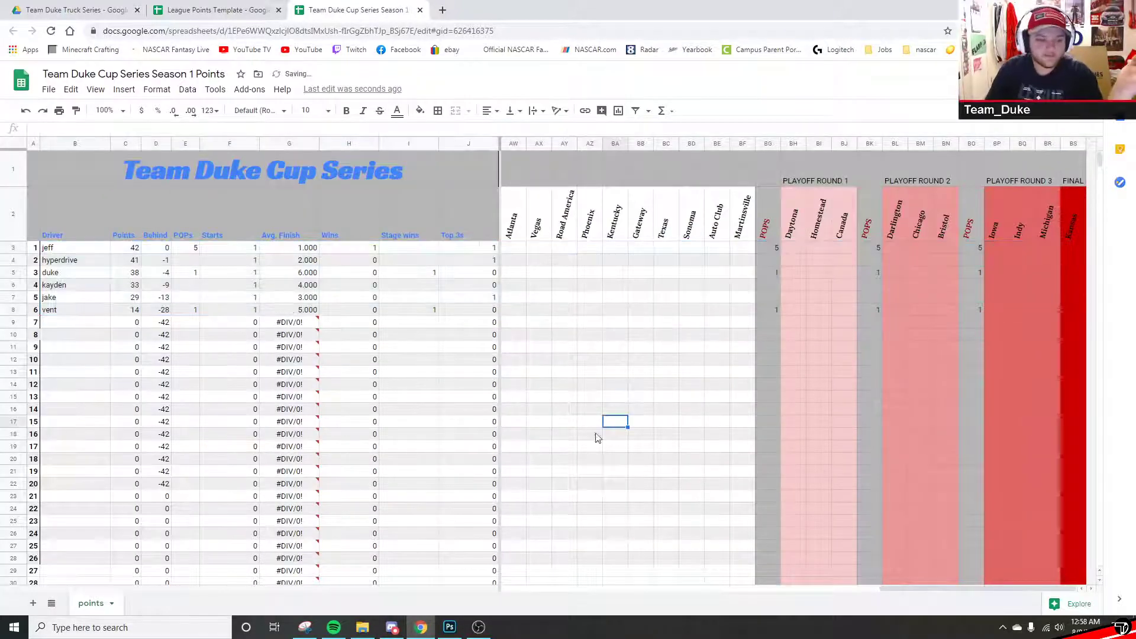
pyautogui.click(130, 259)
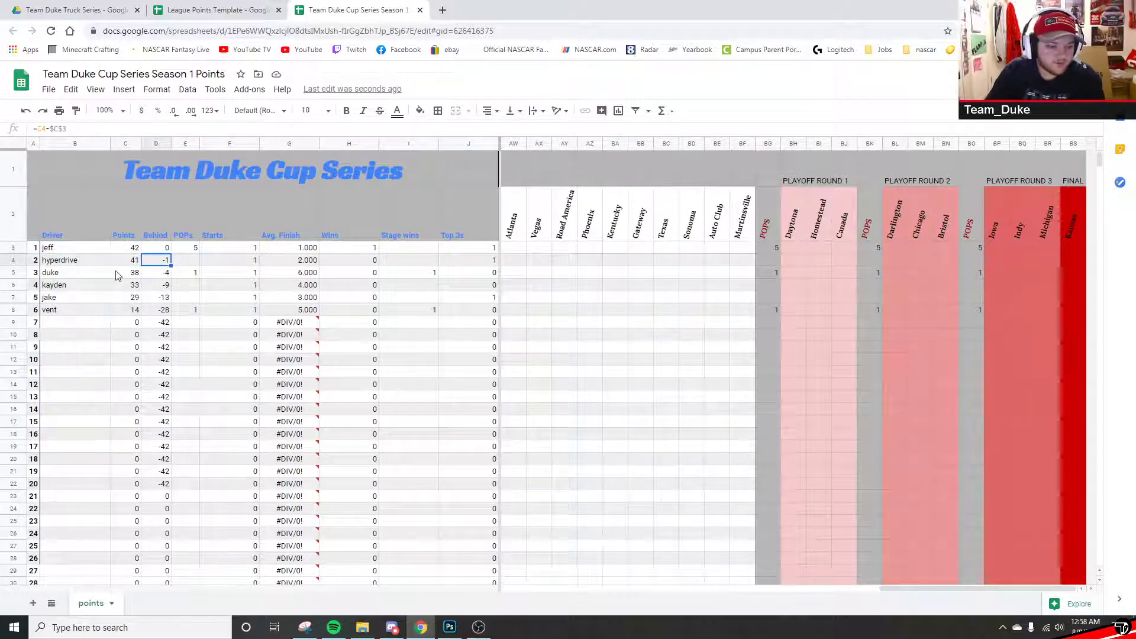
pyautogui.click(134, 273)
pyautogui.press('Down')
pyautogui.press('Down')
pyautogui.moveTo(155, 247); pyautogui.dragTo(159, 310)
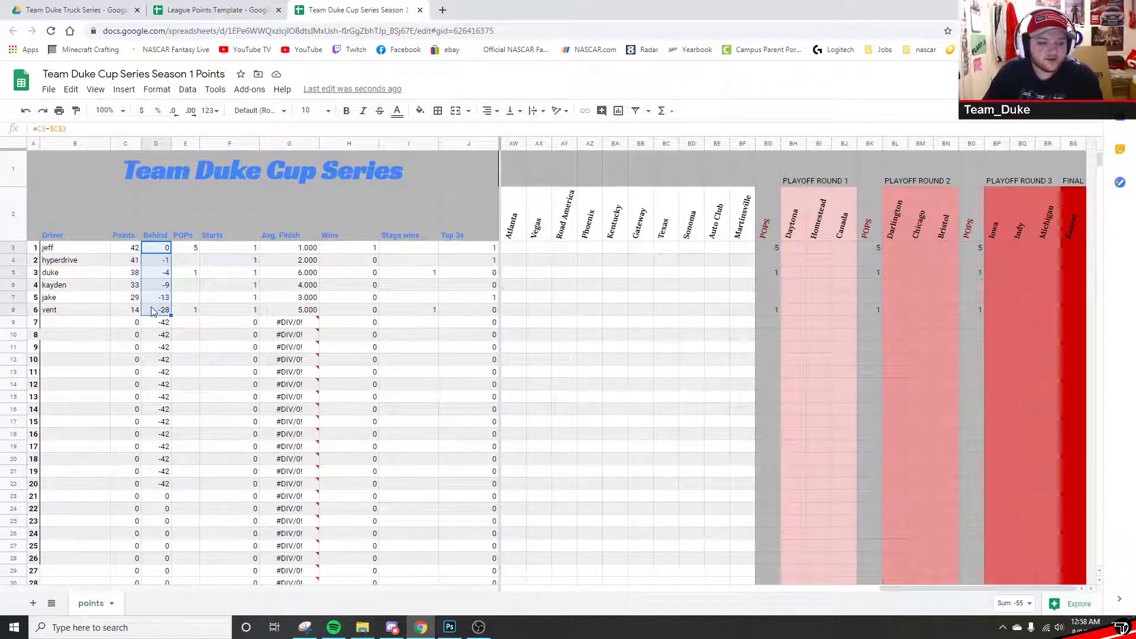
pyautogui.click(155, 349)
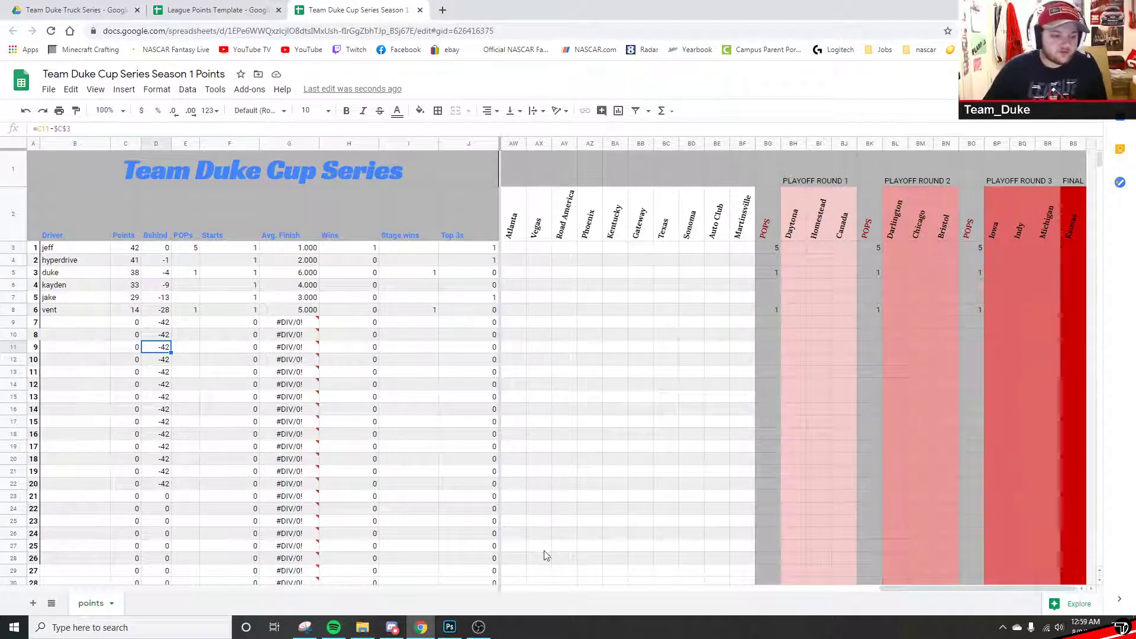
pyautogui.moveTo(917, 590); pyautogui.dragTo(520, 587)
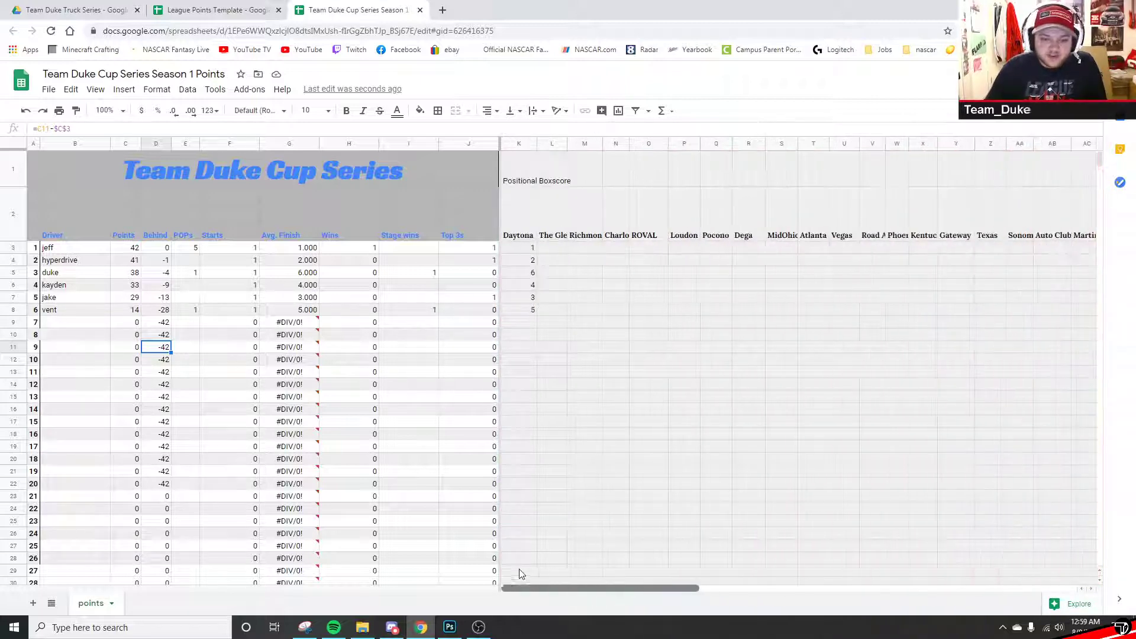
pyautogui.click(609, 161)
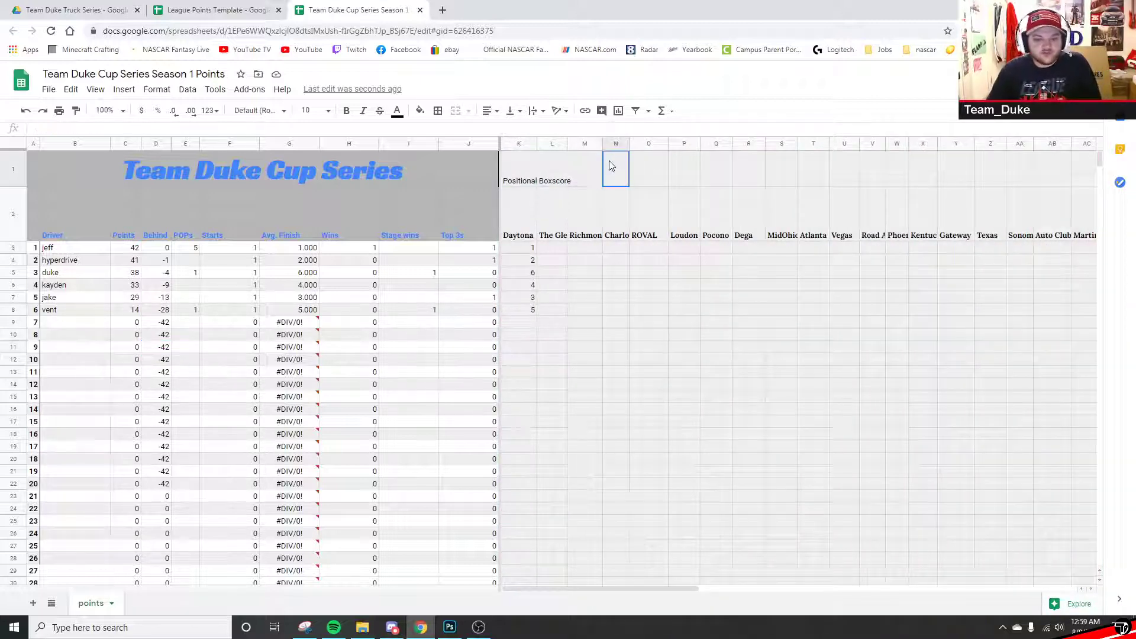
pyautogui.click(33, 143)
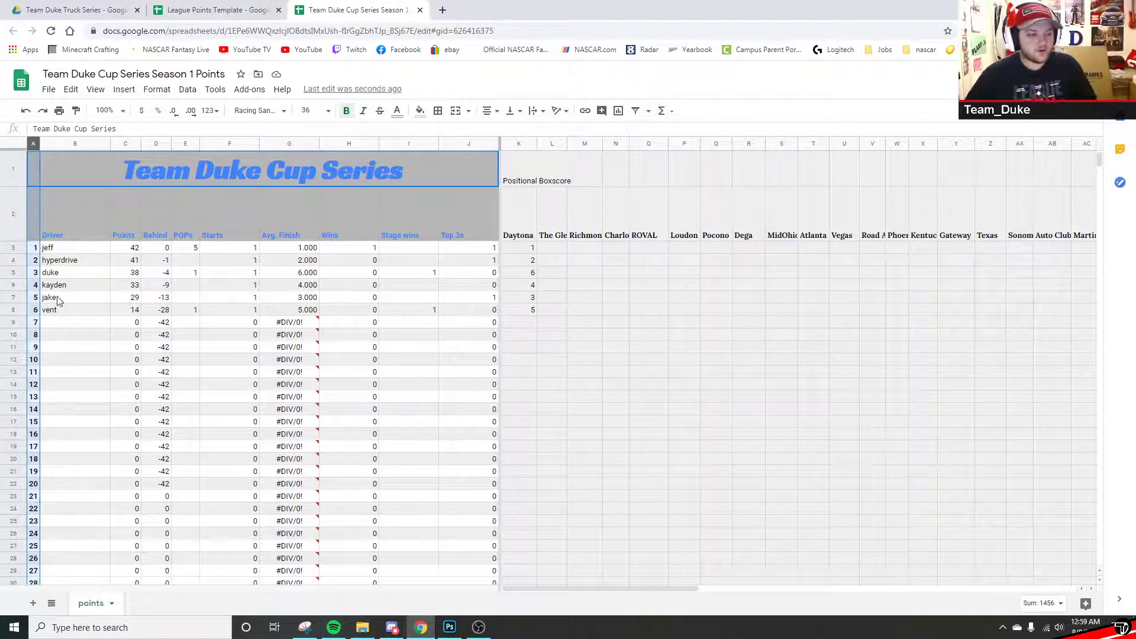
pyautogui.moveTo(34, 251); pyautogui.dragTo(35, 448)
pyautogui.click(36, 448)
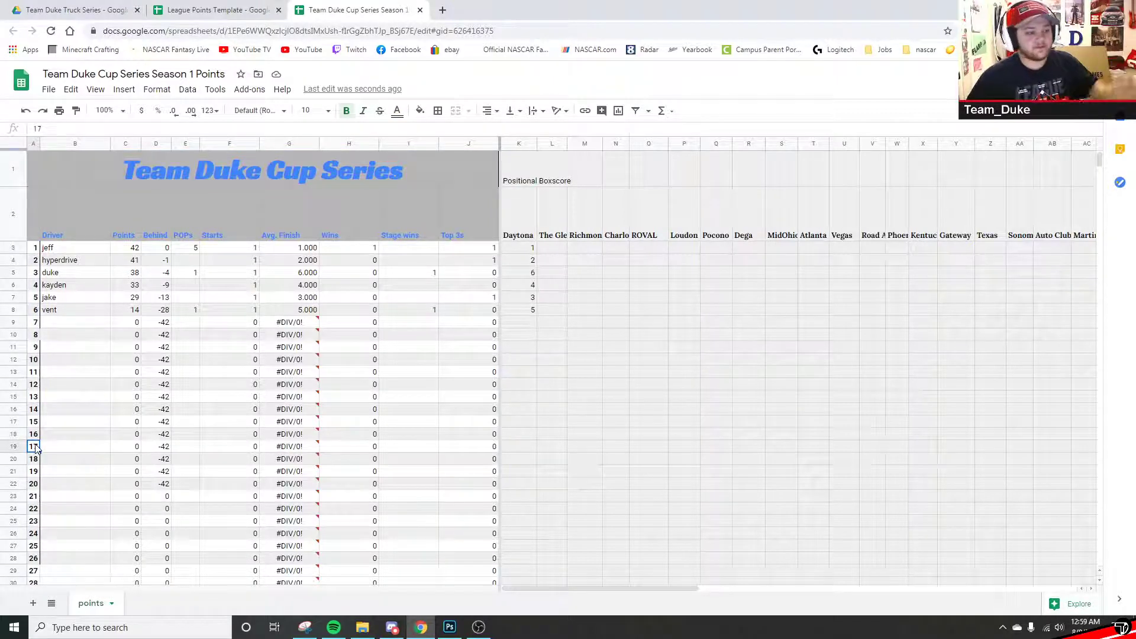
# - Clear the stray duplicate position numbers from A43 through A60
pyautogui.scroll(-5, 62, 349)
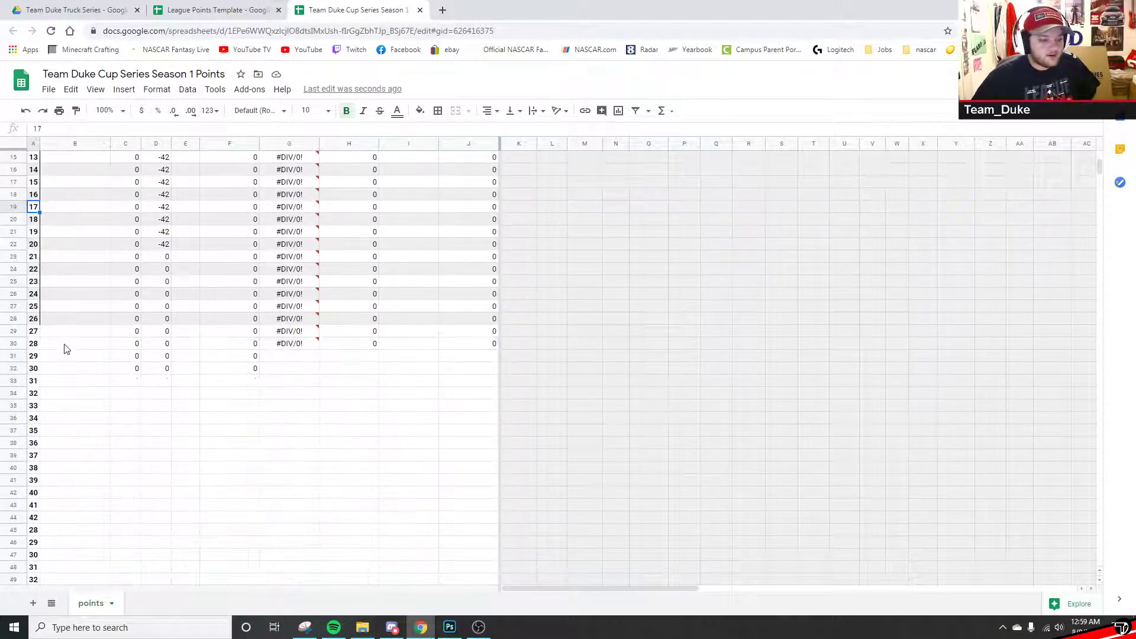
pyautogui.scroll(-4, 58, 394)
pyautogui.click(33, 369)
pyautogui.press('Delete')
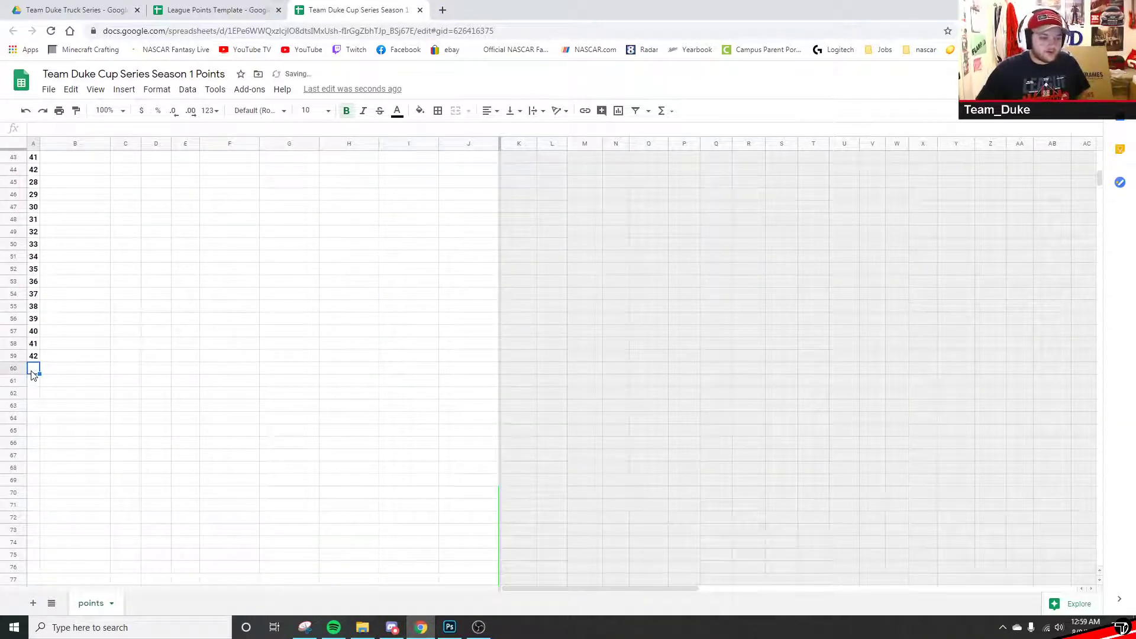
pyautogui.moveTo(33, 181); pyautogui.dragTo(36, 355)
pyautogui.scroll(4, 37, 369)
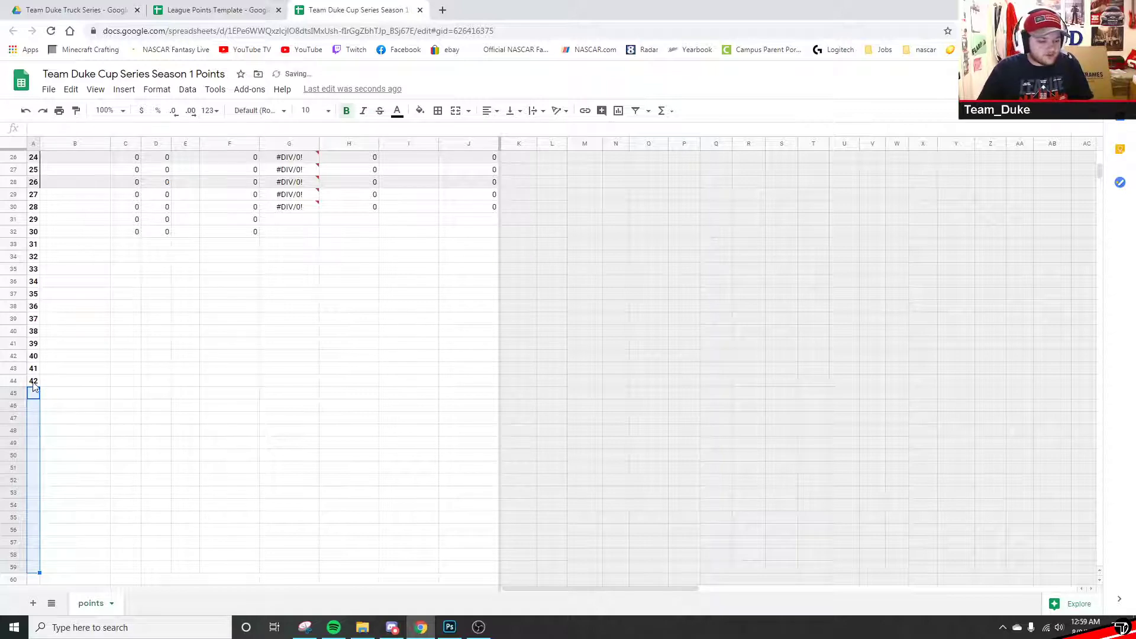
pyautogui.press('Delete')
pyautogui.click(35, 381)
pyautogui.press('Delete')
pyautogui.click(33, 369)
pyautogui.press('Delete')
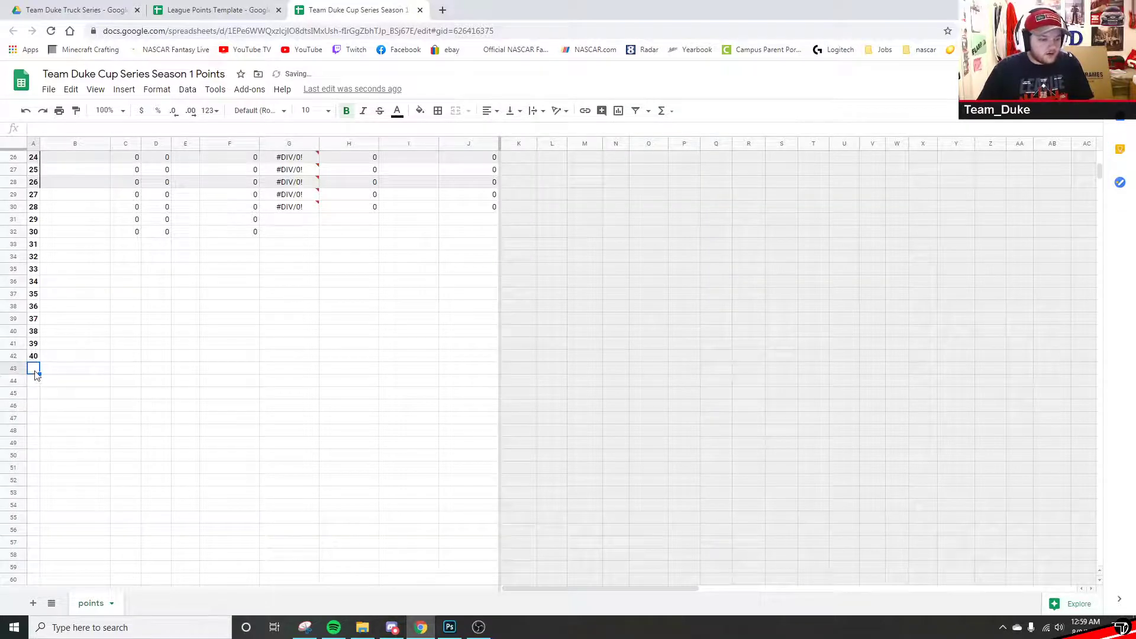
# - Extend the position numbers from the 40 in A42 through 47 in A49
pyautogui.click(34, 357)
pyautogui.scroll(2, 34, 319)
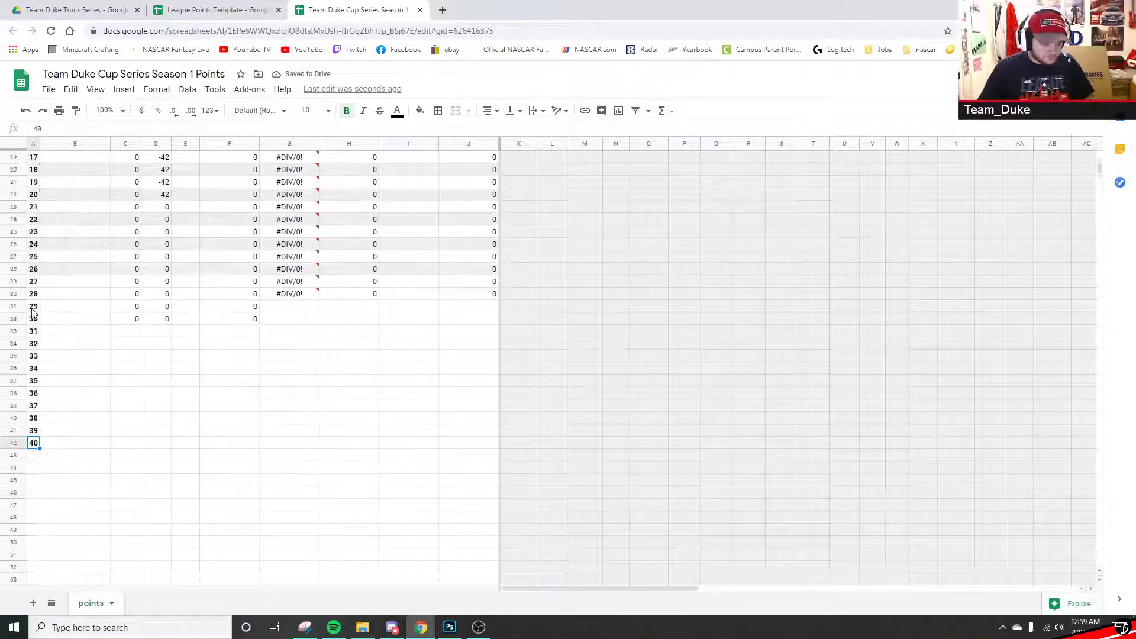
pyautogui.scroll(5, 32, 313)
pyautogui.moveTo(35, 249); pyautogui.dragTo(37, 393)
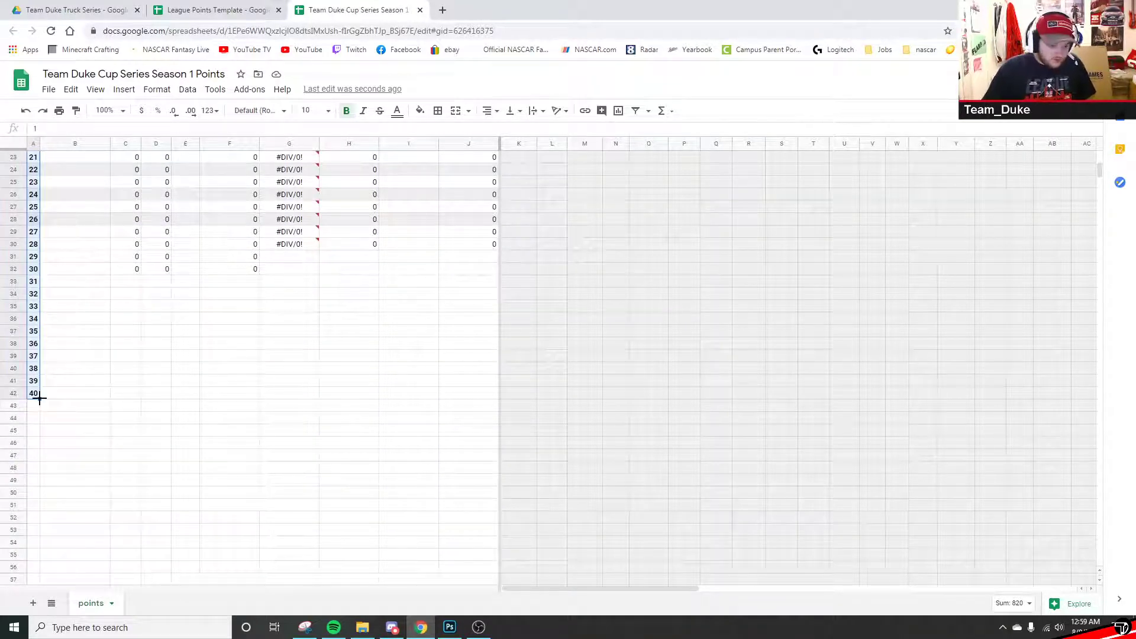
pyautogui.moveTo(39, 399); pyautogui.dragTo(35, 577)
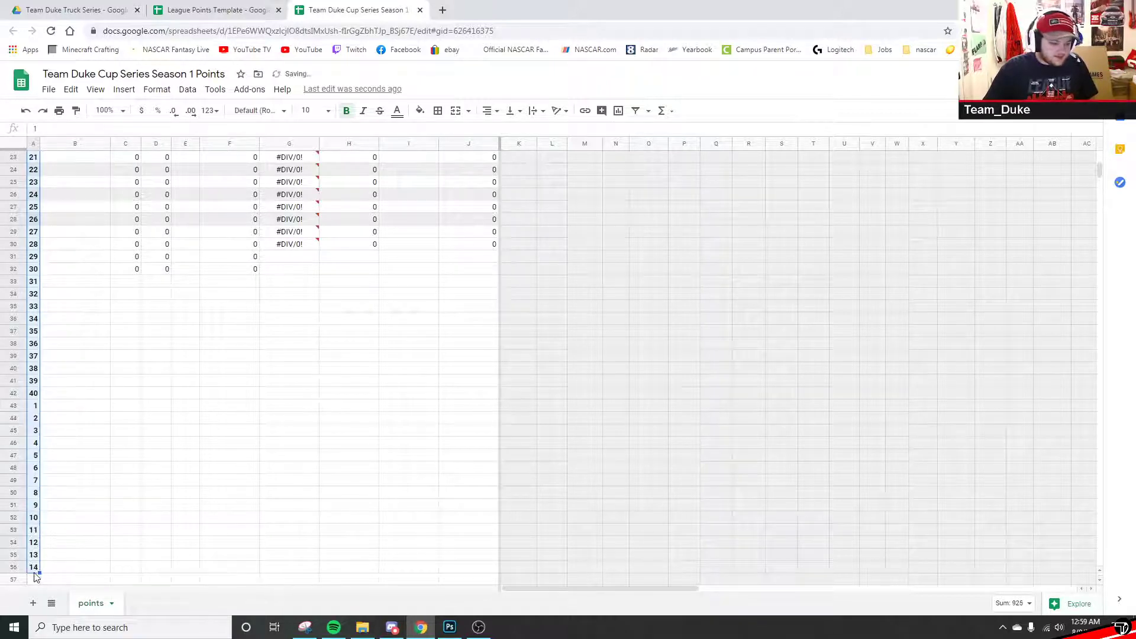
pyautogui.hotkey('ctrl', 'z')
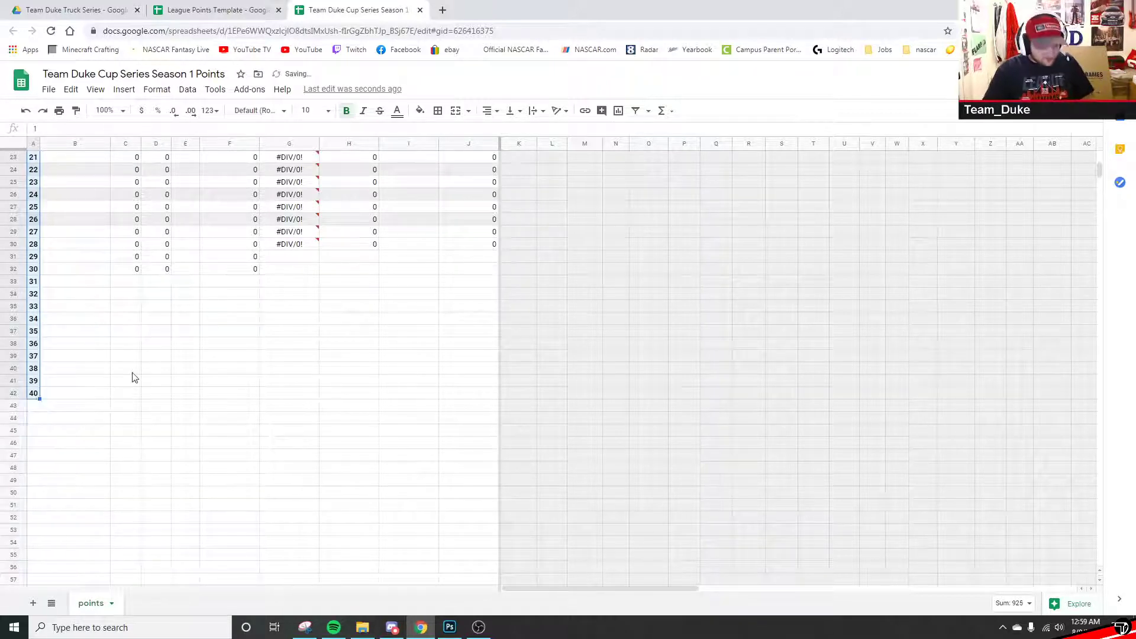
pyautogui.click(35, 393)
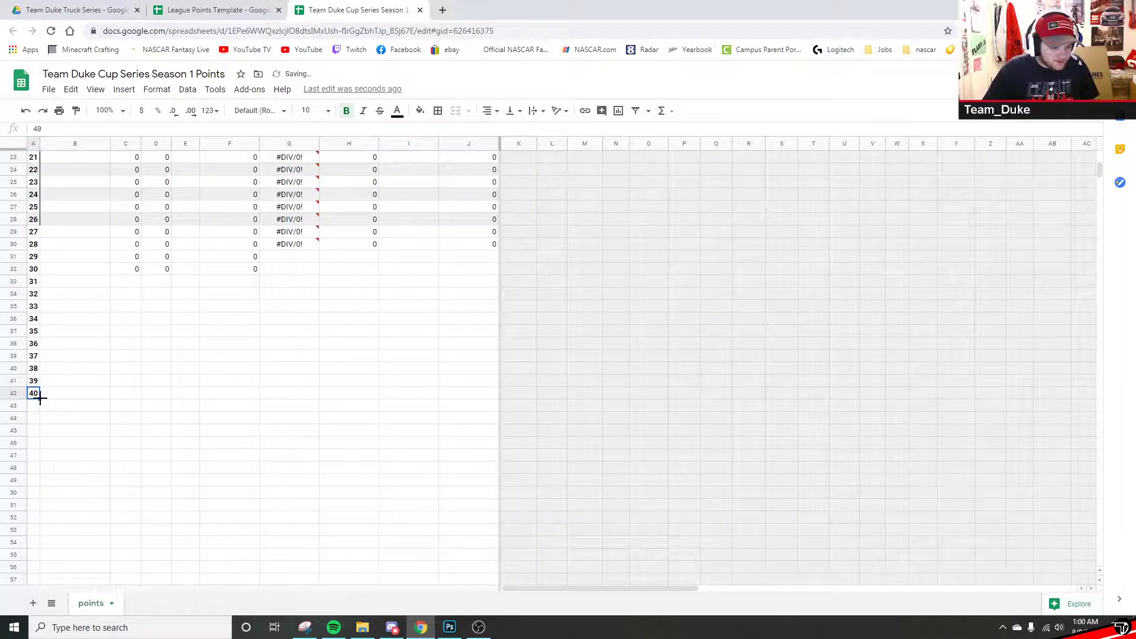
pyautogui.moveTo(39, 400); pyautogui.dragTo(33, 480)
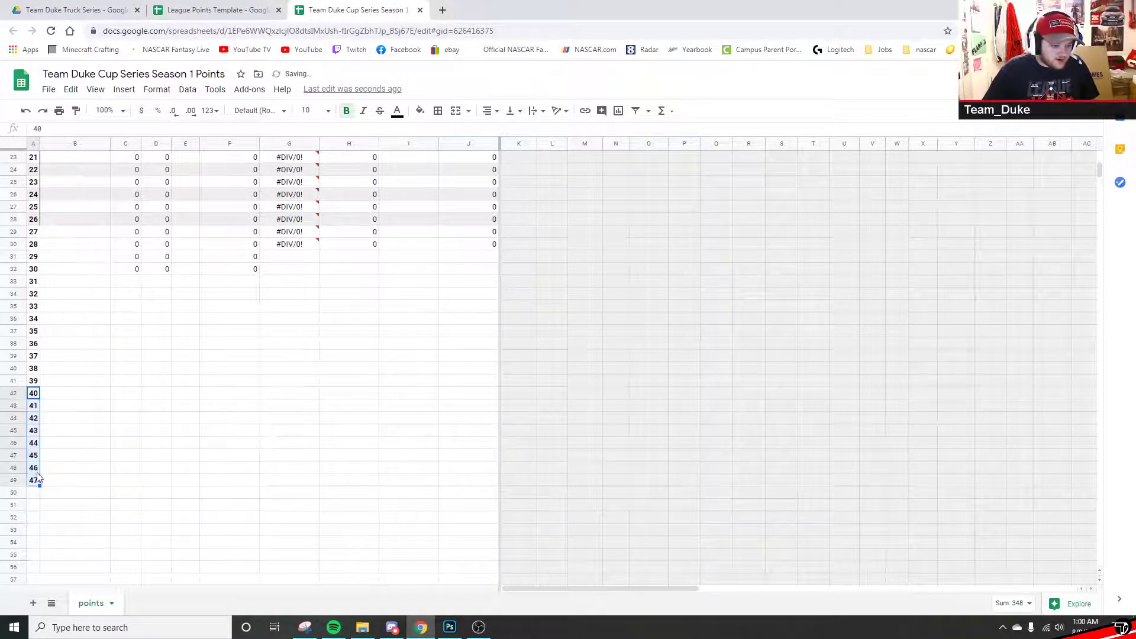
pyautogui.scroll(-1, 39, 449)
pyautogui.moveTo(36, 451); pyautogui.dragTo(37, 520)
pyautogui.scroll(-2, 38, 472)
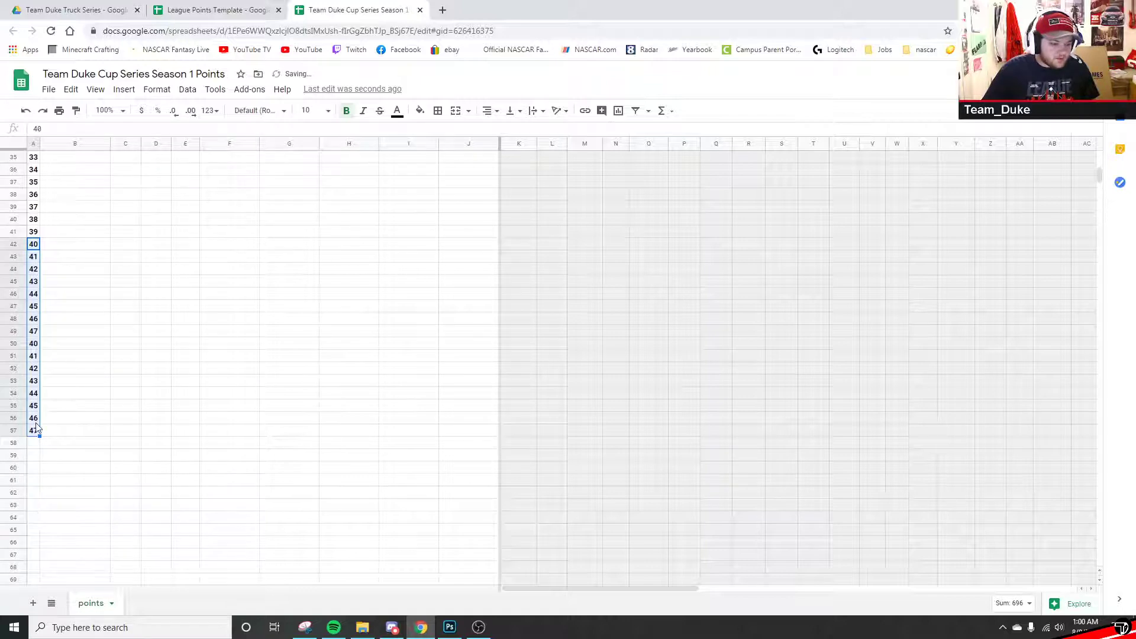
pyautogui.click(67, 405)
# - Clear the misfilled A50:A57 and continue the numbering 48–58 down to A60
pyautogui.moveTo(33, 430); pyautogui.dragTo(34, 346)
pyautogui.press('Delete')
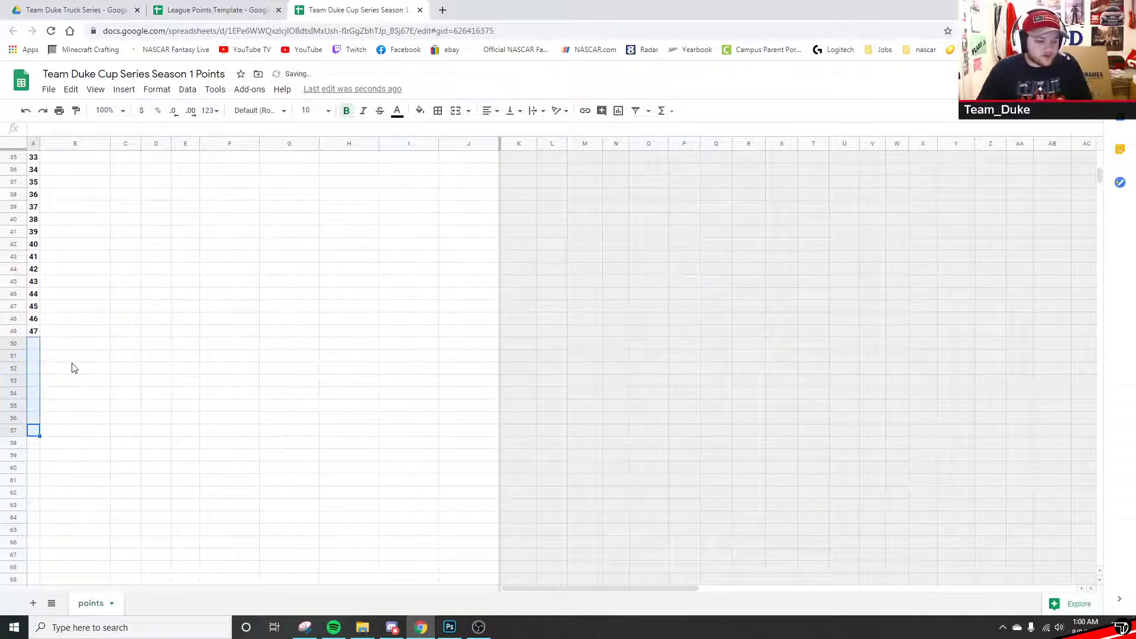
pyautogui.scroll(10, 72, 368)
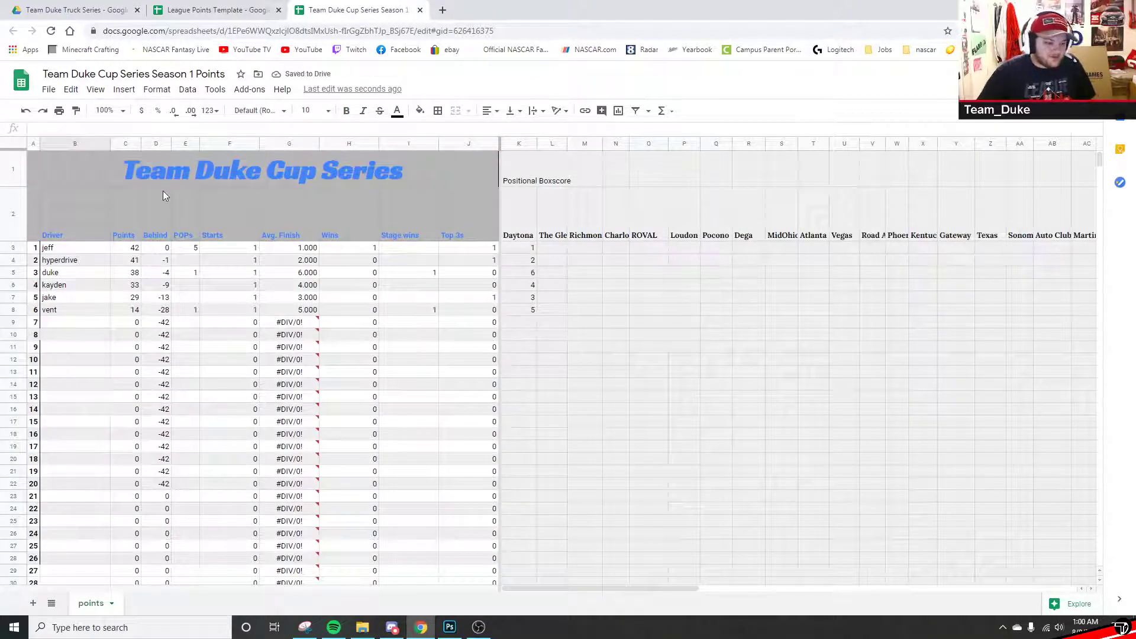
pyautogui.scroll(-10, 59, 379)
pyautogui.click(34, 328)
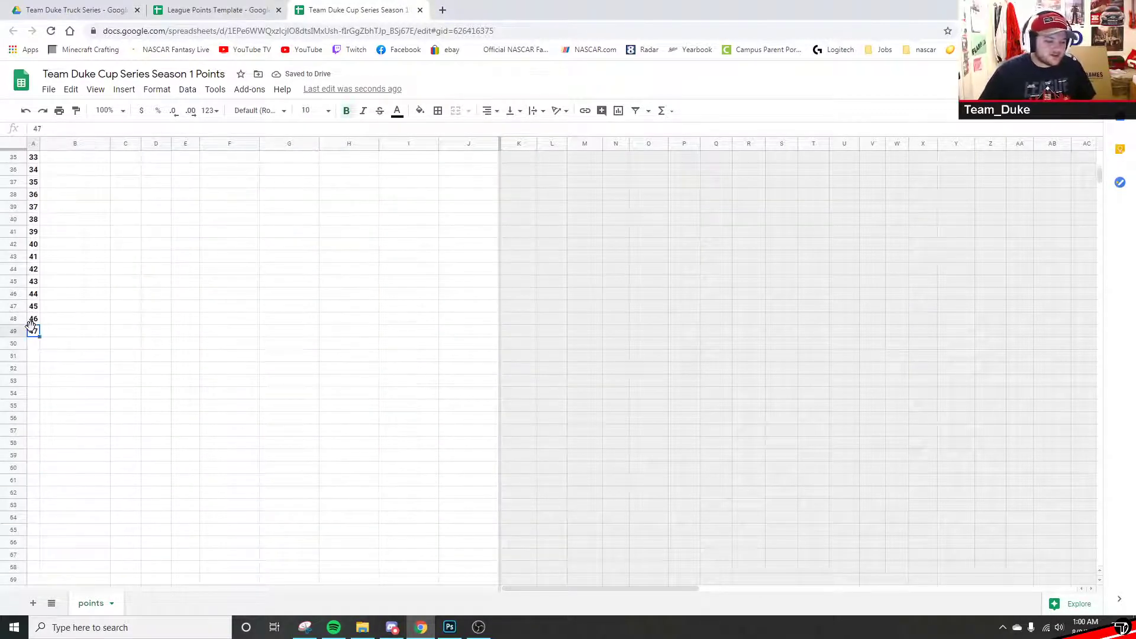
pyautogui.moveTo(39, 337); pyautogui.dragTo(41, 469)
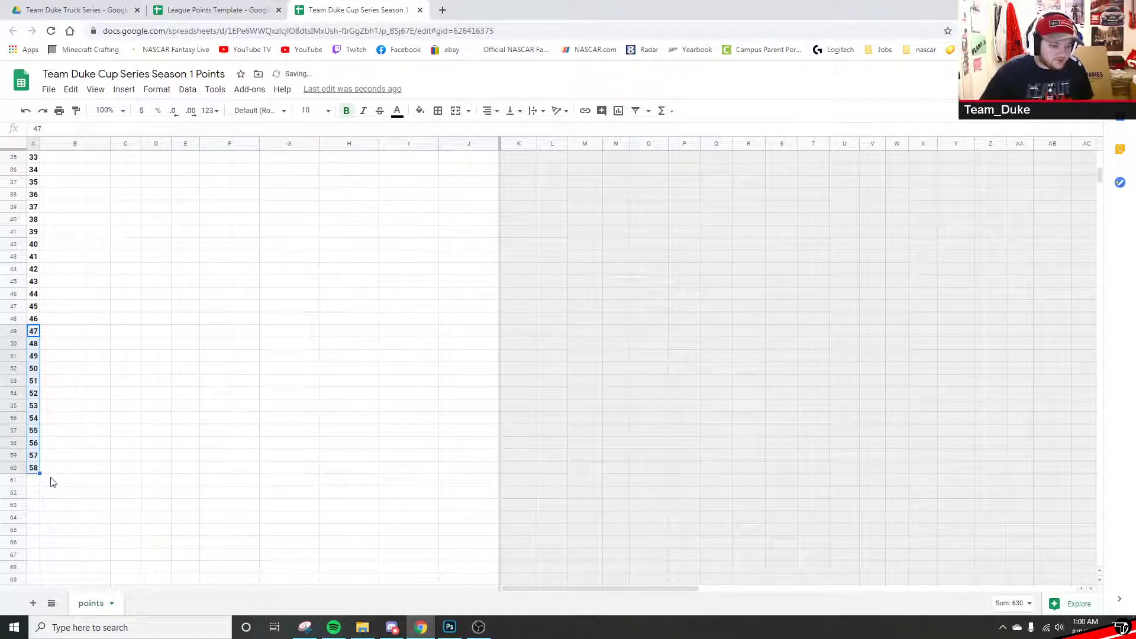
pyautogui.click(120, 333)
# - Check the Starts formula in F13
pyautogui.scroll(10, 116, 384)
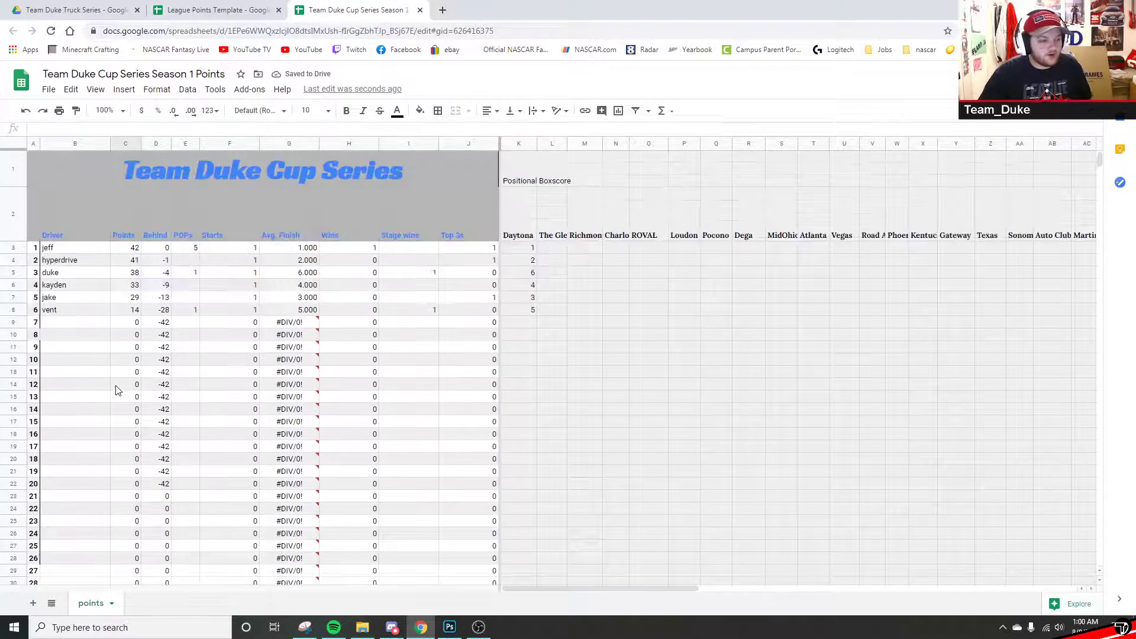
pyautogui.scroll(-6, 88, 242)
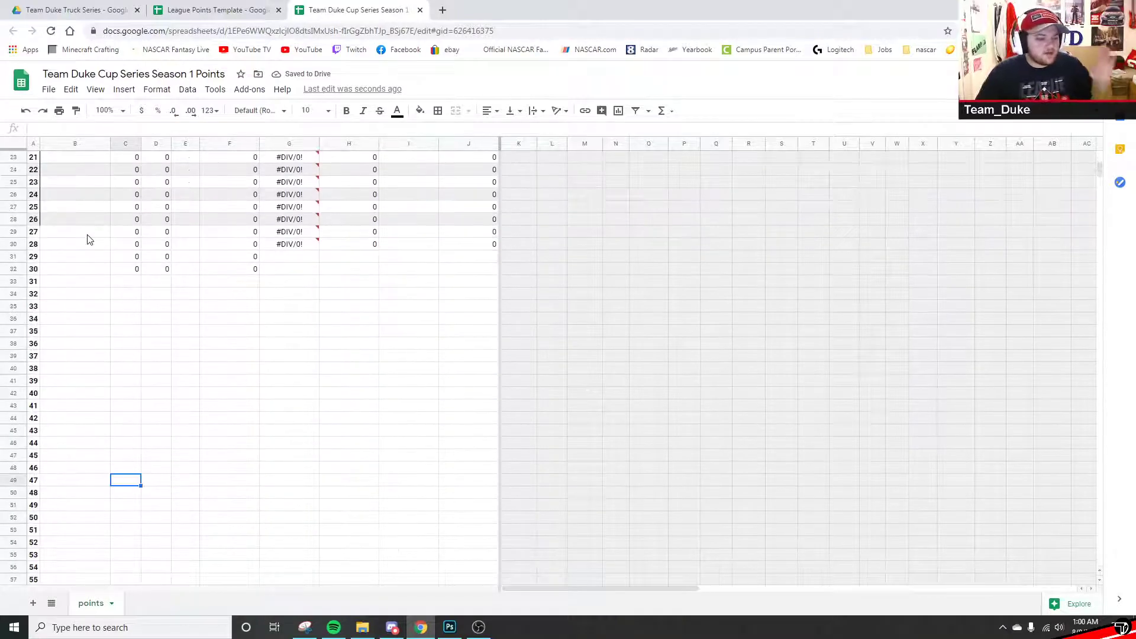
pyautogui.moveTo(56, 223); pyautogui.dragTo(86, 410)
pyautogui.scroll(7, 86, 411)
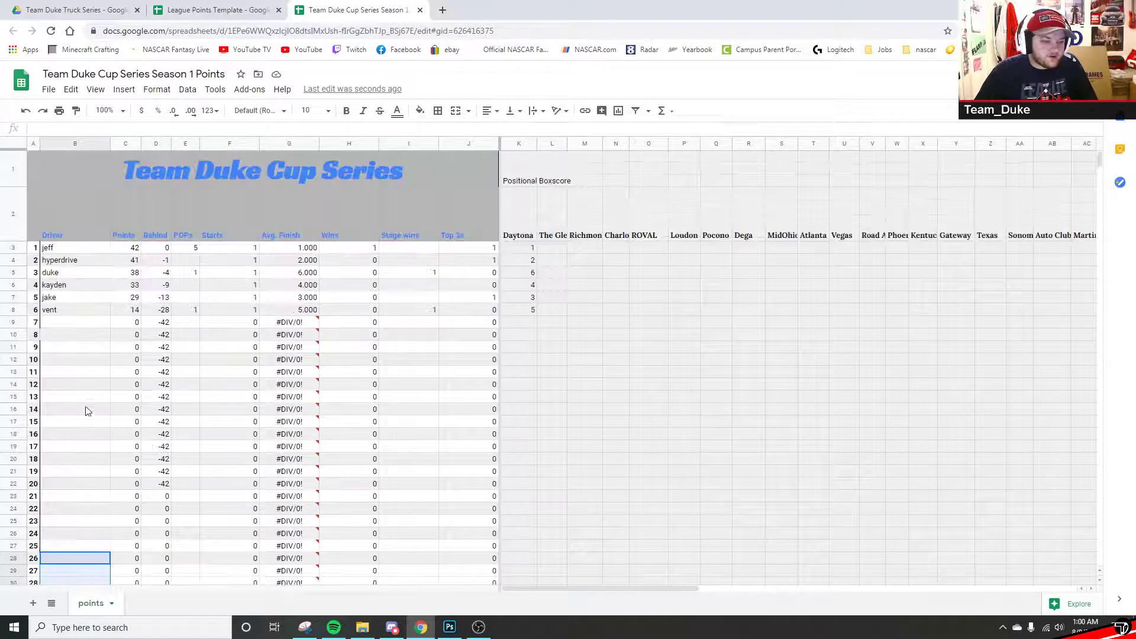
pyautogui.click(241, 371)
pyautogui.scroll(-3, 216, 246)
pyautogui.scroll(4, 207, 248)
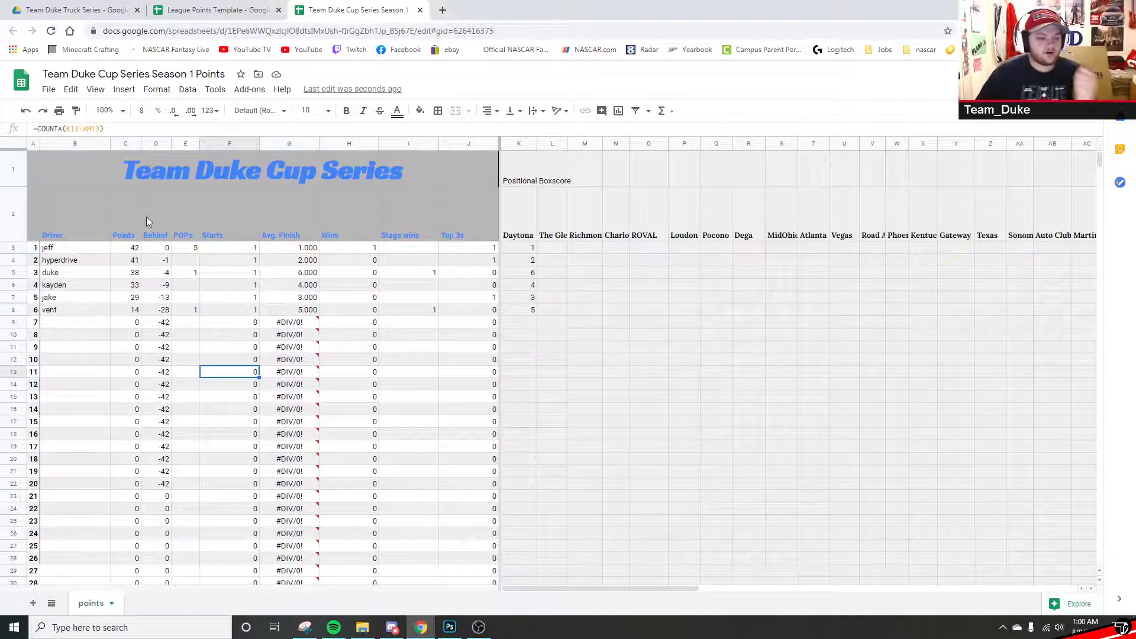
# - Rewrite the leader's name in B3 to include car number (24)
pyautogui.click(70, 145)
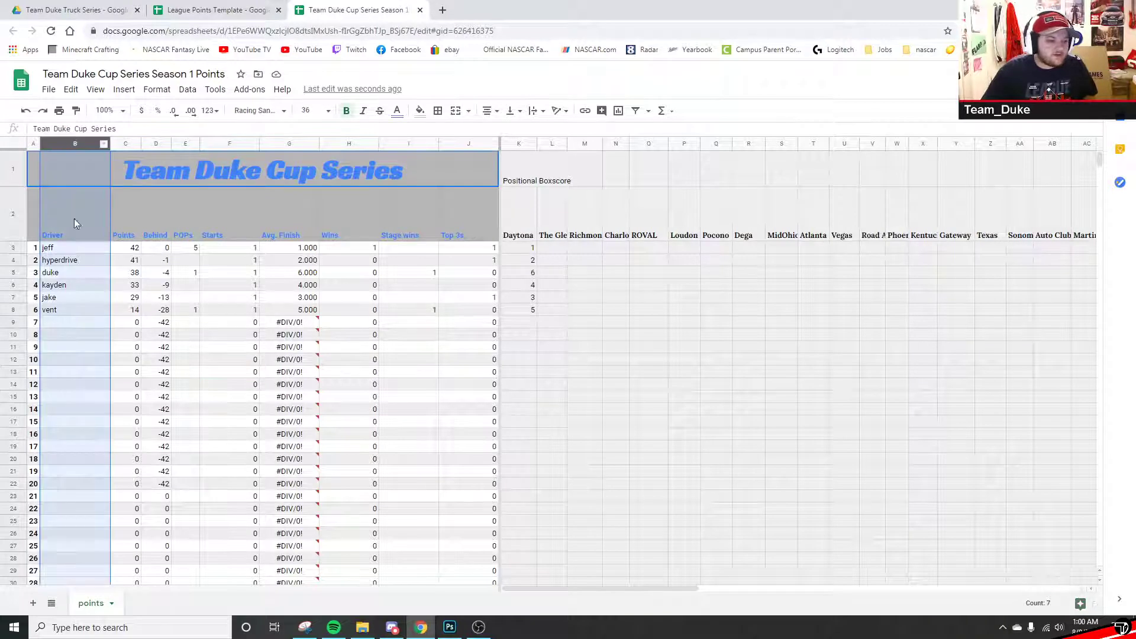
pyautogui.click(63, 249)
pyautogui.doubleClick(63, 249)
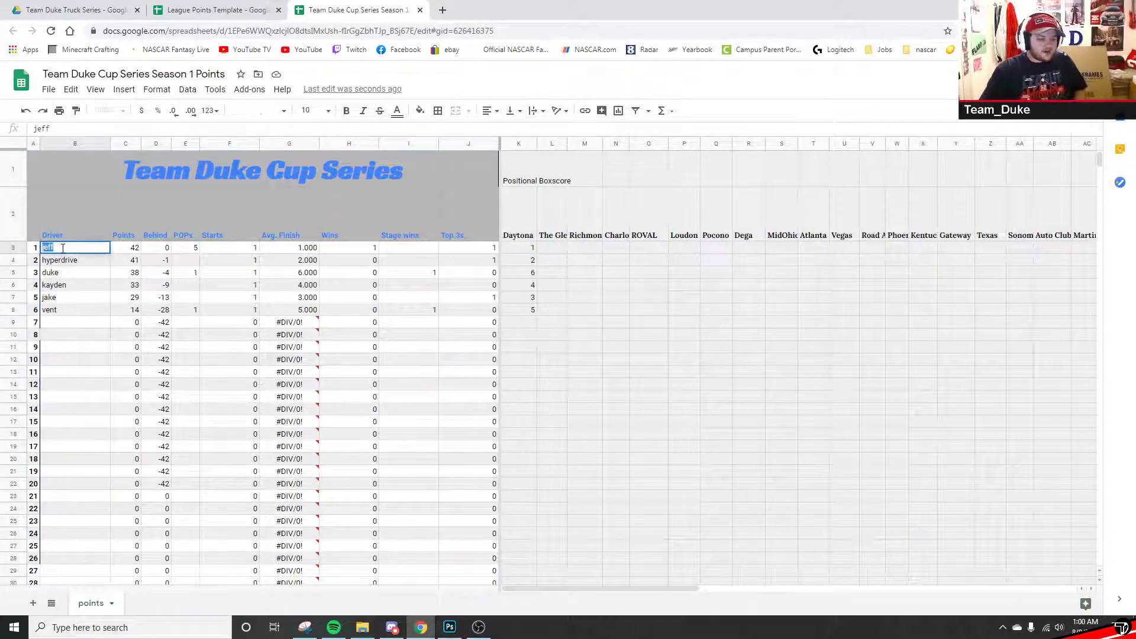
pyautogui.press('BackSpace')
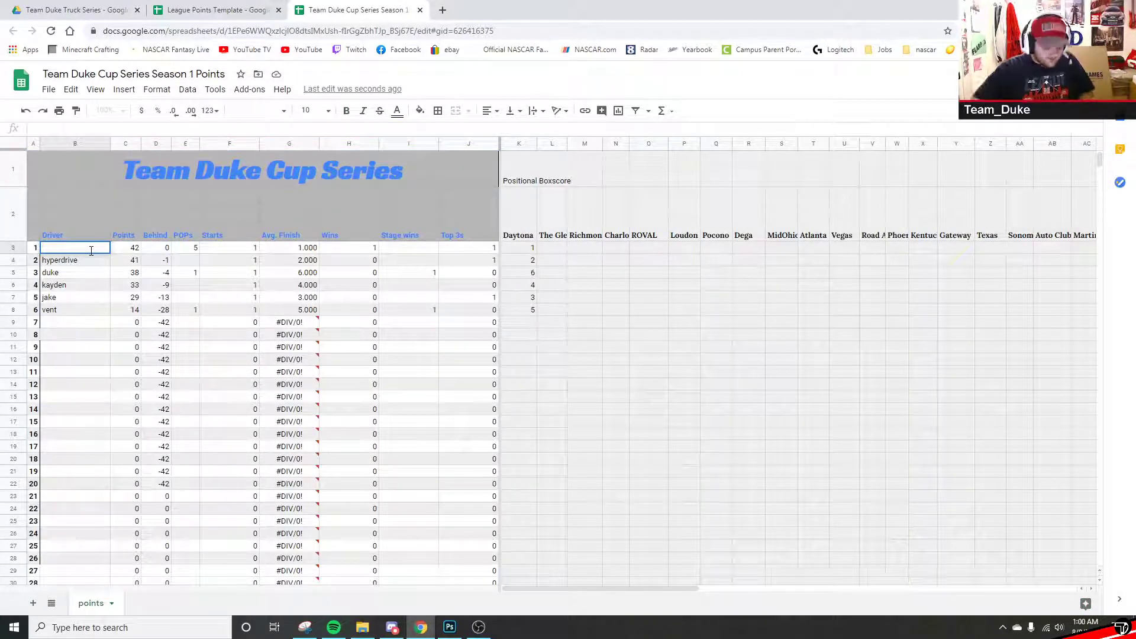
pyautogui.write('jeff')
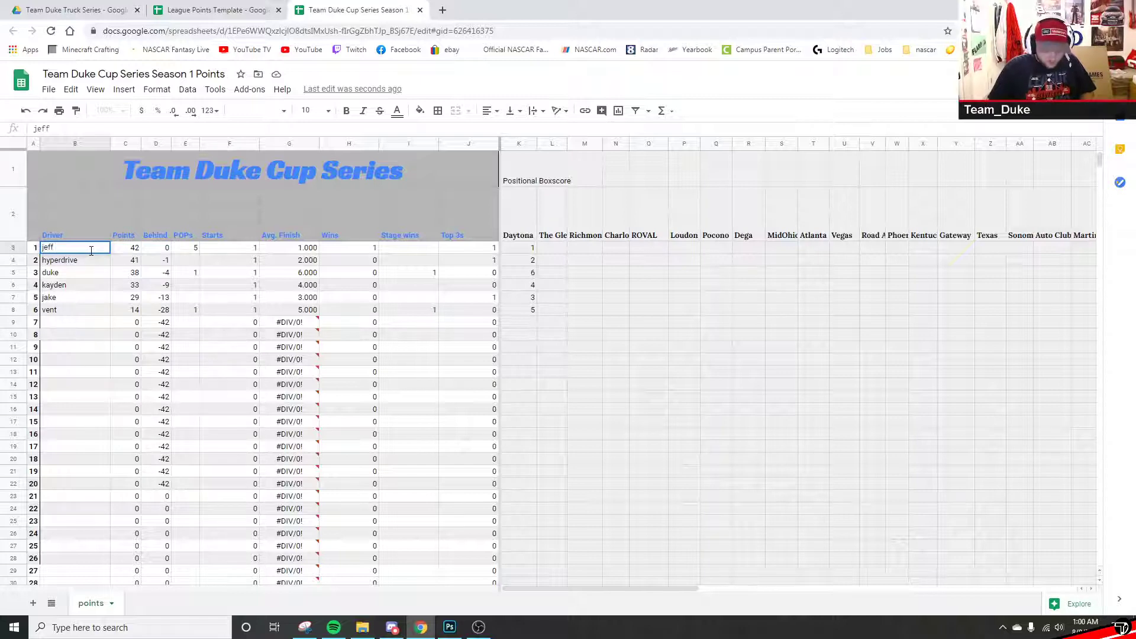
pyautogui.write(' (24')
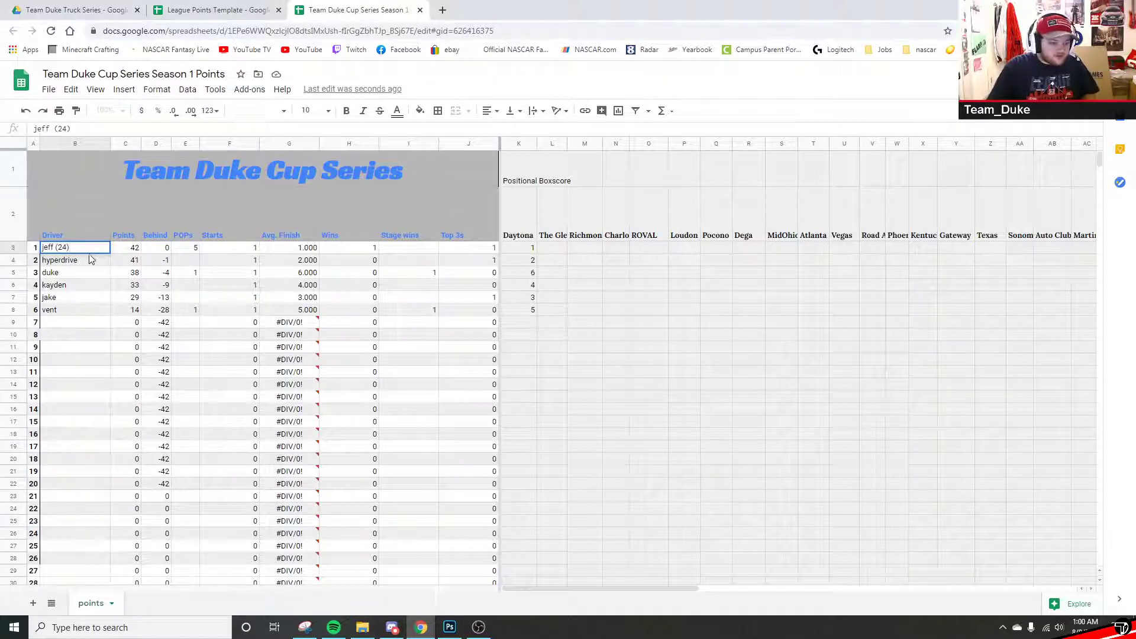
pyautogui.click(89, 265)
# - Add car number (16) to the second driver's entry and widen the Driver column
pyautogui.doubleClick(89, 261)
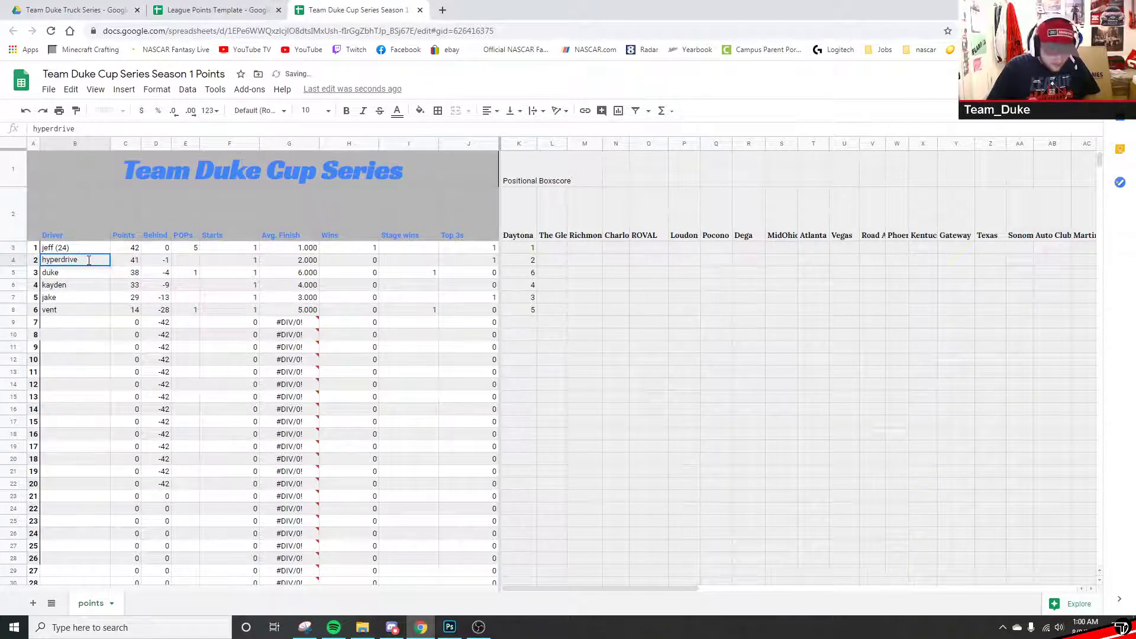
pyautogui.write('(16')
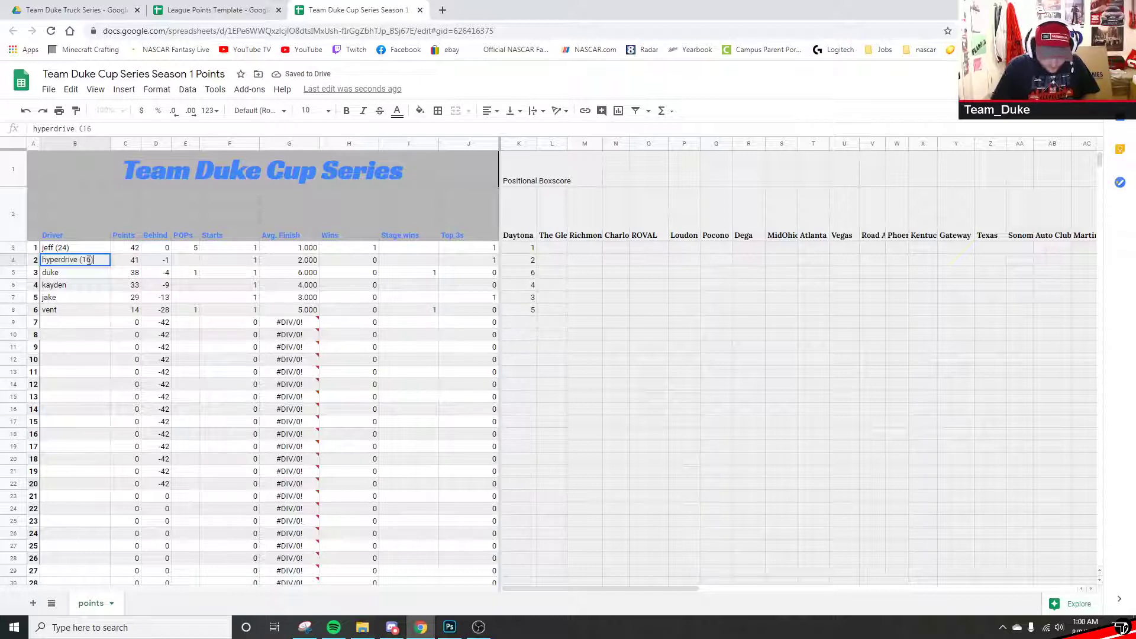
pyautogui.click(110, 289)
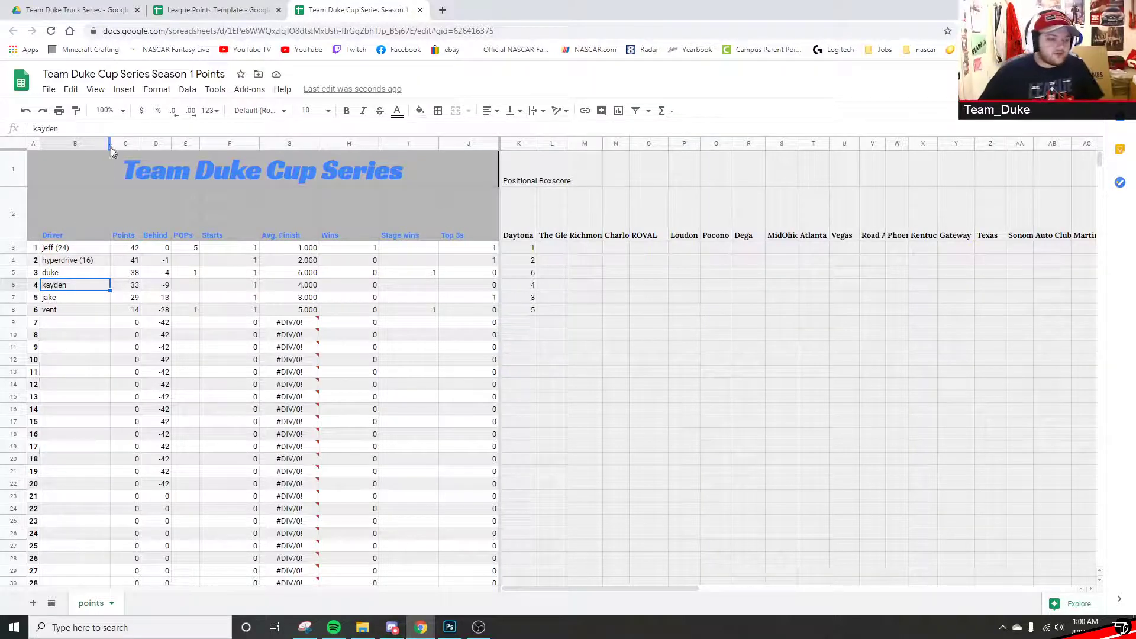
pyautogui.moveTo(111, 143)
pyautogui.mouseDown()
pyautogui.moveTo(208, 143)
pyautogui.moveTo(97, 144)
pyautogui.moveTo(114, 144)
pyautogui.mouseUp()
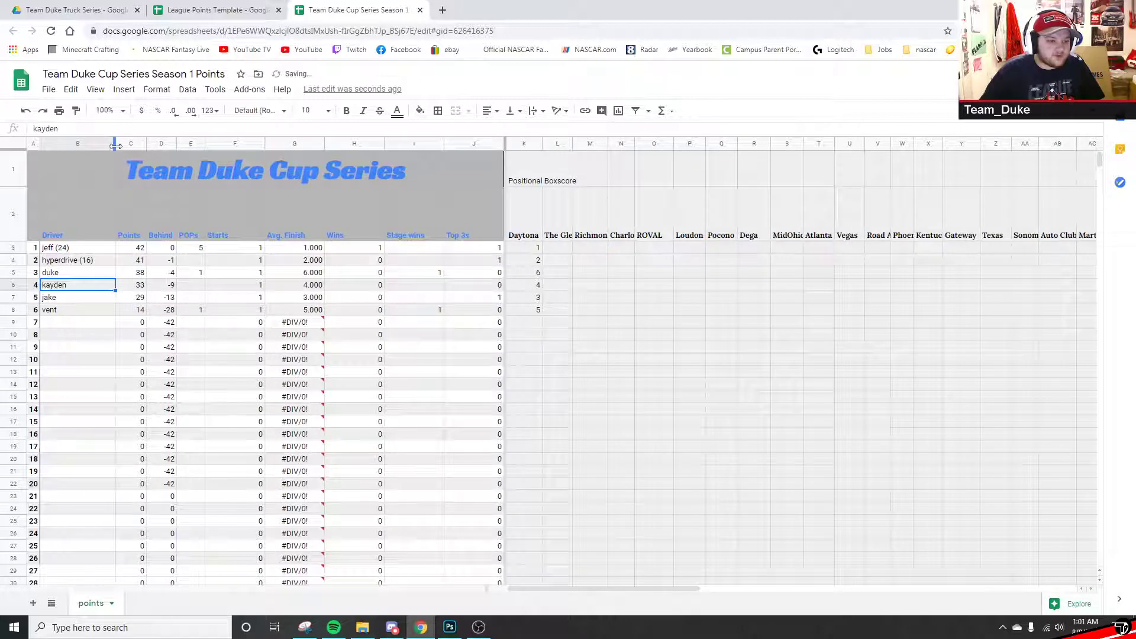
# - Enter a seventh driver with car number (52) in B9 and widen the Driver column further
pyautogui.click(56, 325)
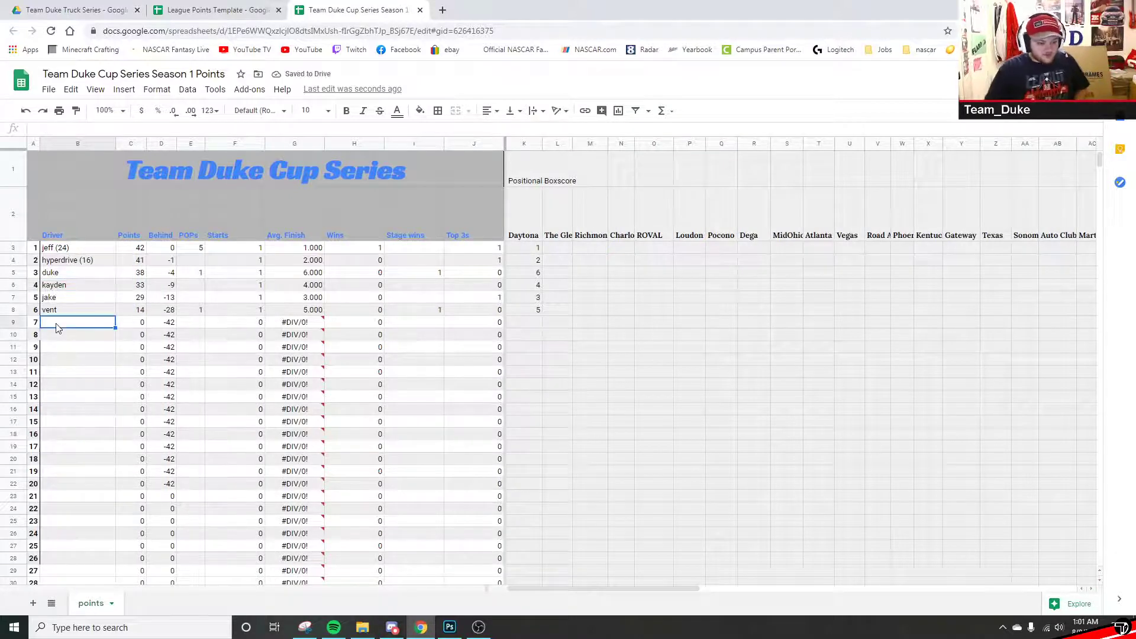
pyautogui.write('CanadianDarkLord')
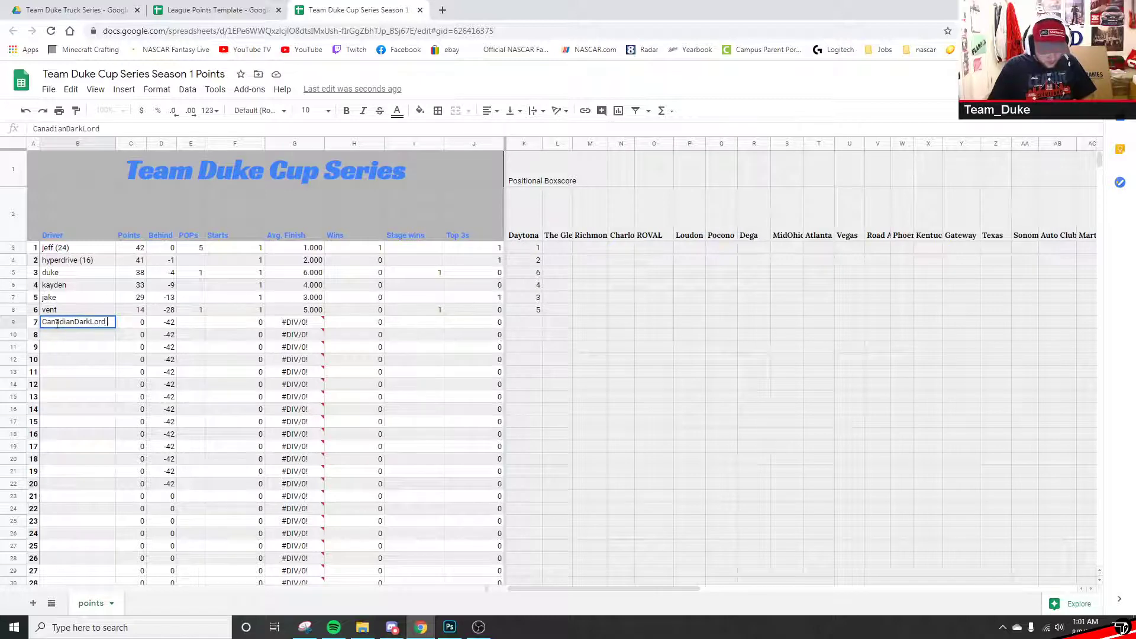
pyautogui.write(' (52')
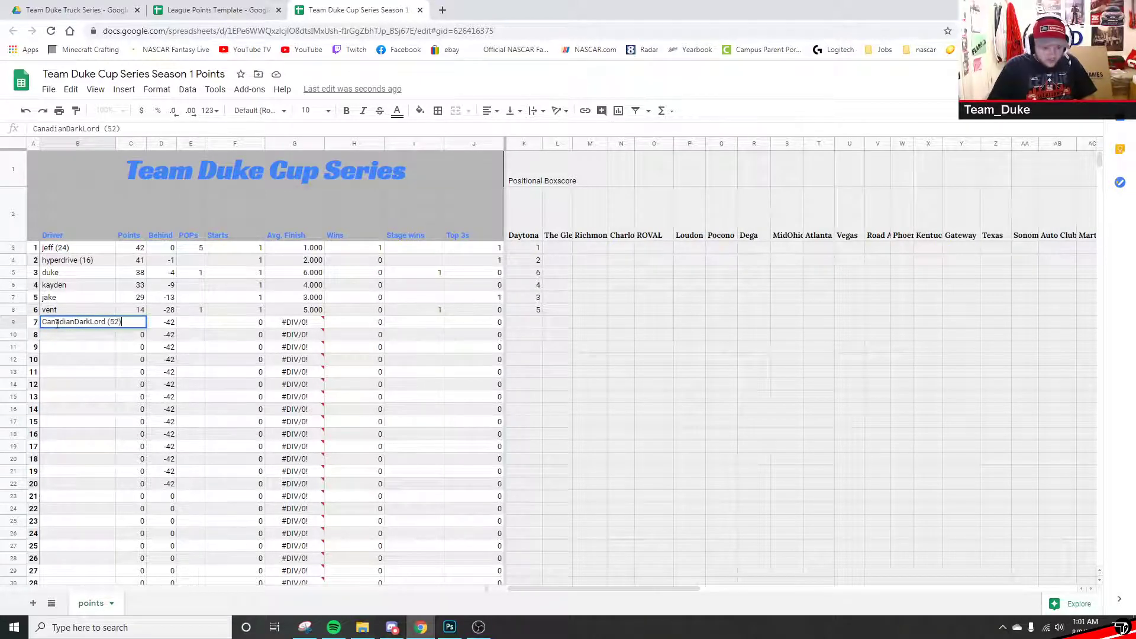
pyautogui.click(57, 395)
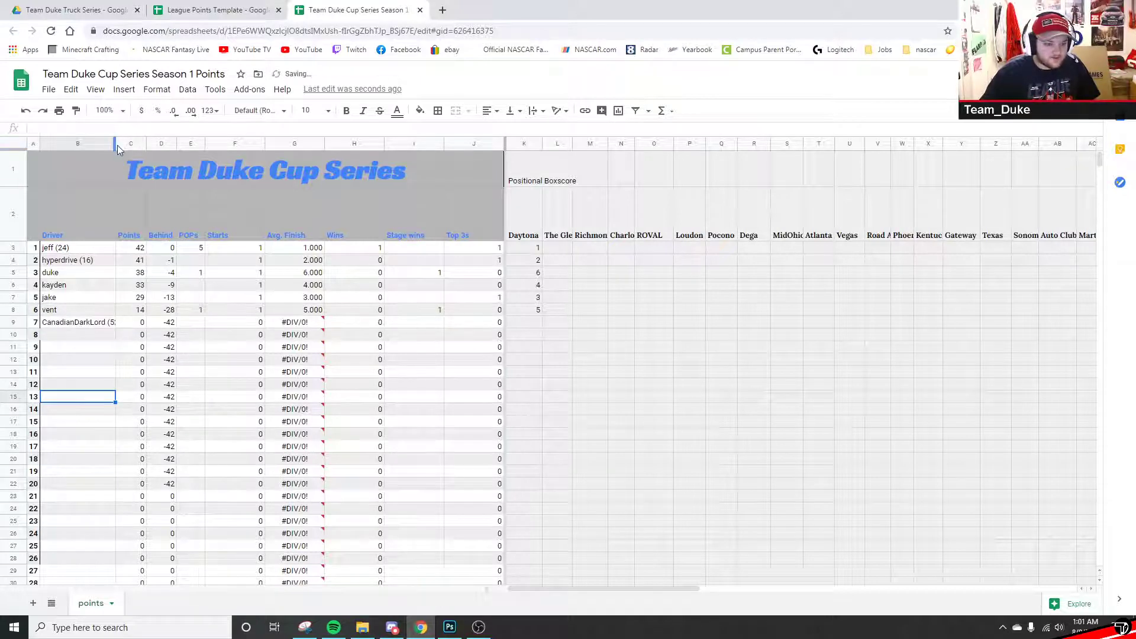
pyautogui.moveTo(114, 145); pyautogui.dragTo(122, 145)
pyautogui.click(102, 323)
# - Clear the seventh driver's name from B9
pyautogui.press('Delete')
pyautogui.click(37, 336)
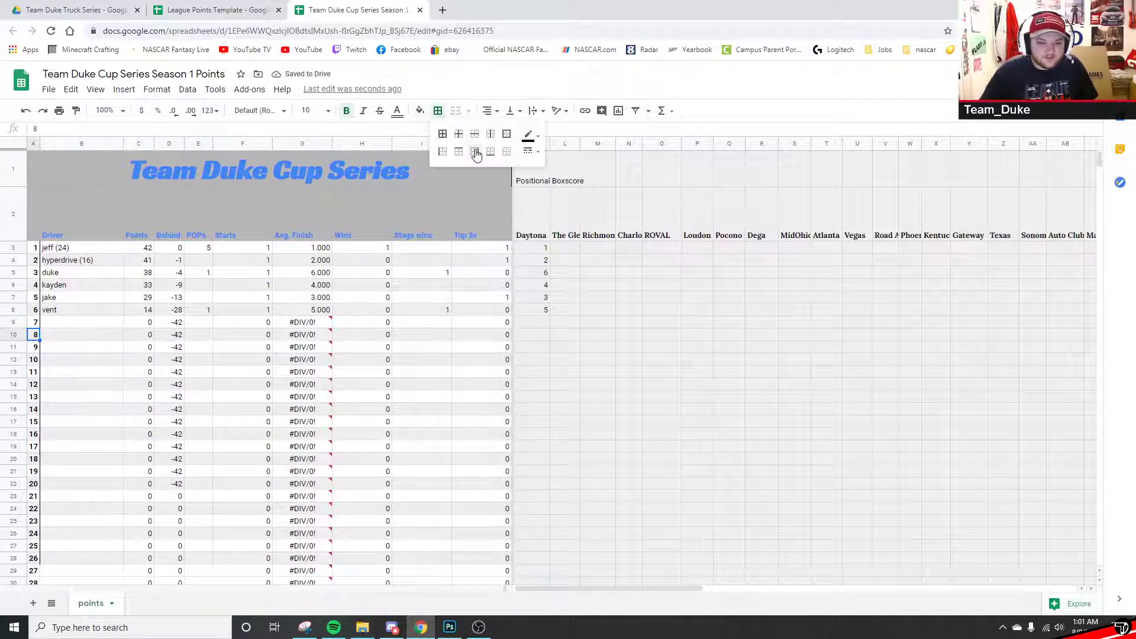
pyautogui.click(436, 301)
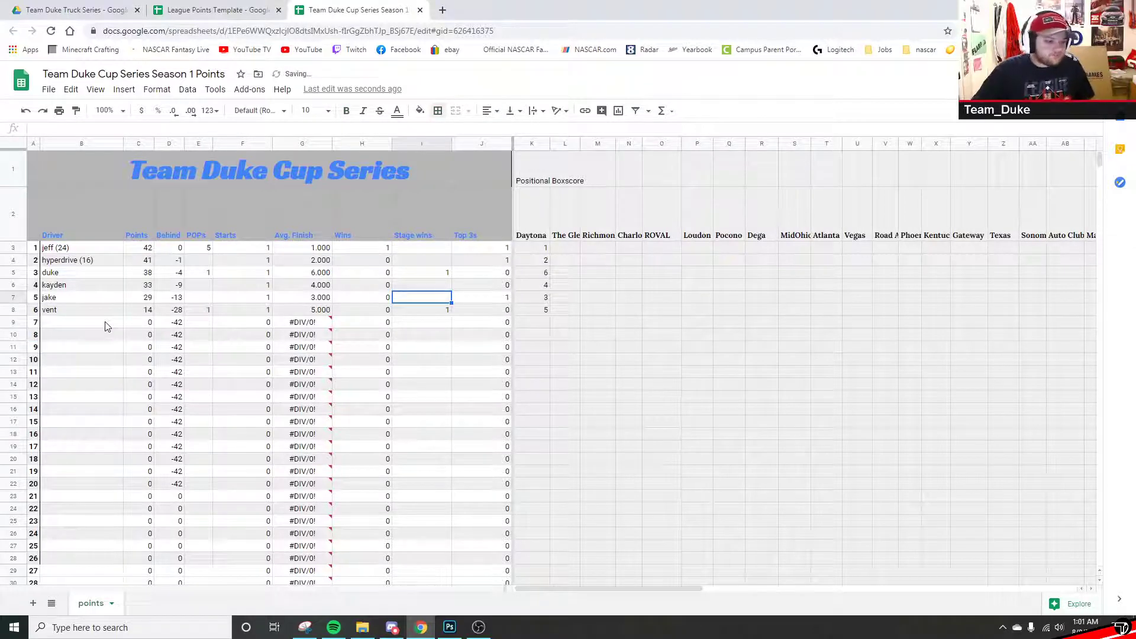
# - Inspect the SUM formula in C3 and highlight the row 3 boxscore race cells it totals
pyautogui.click(131, 141)
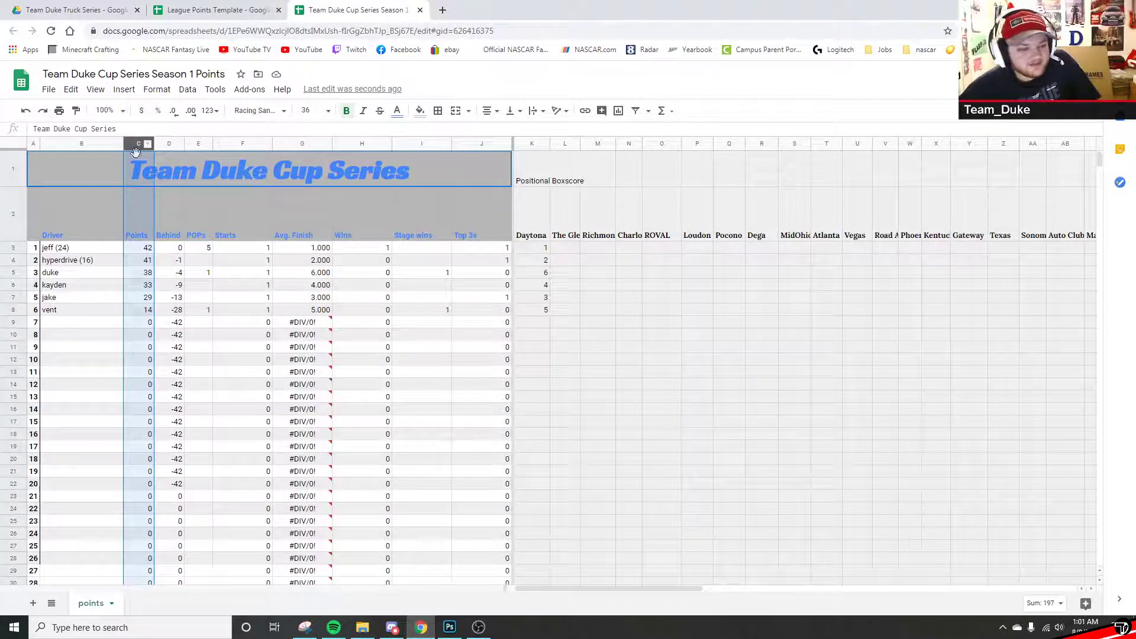
pyautogui.click(136, 250)
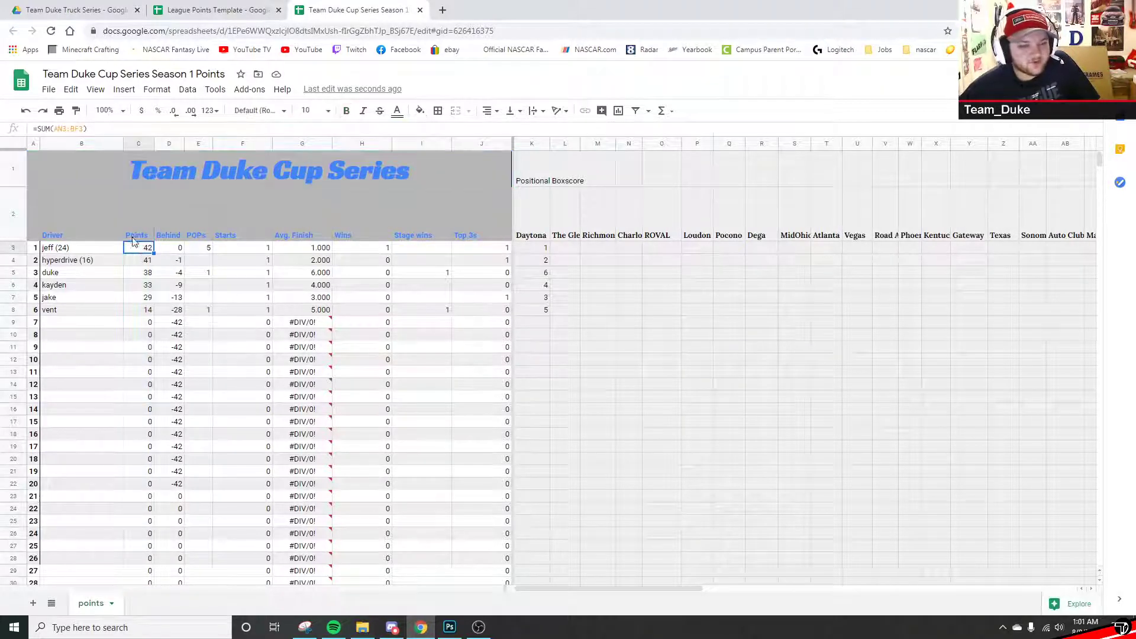
pyautogui.click(91, 129)
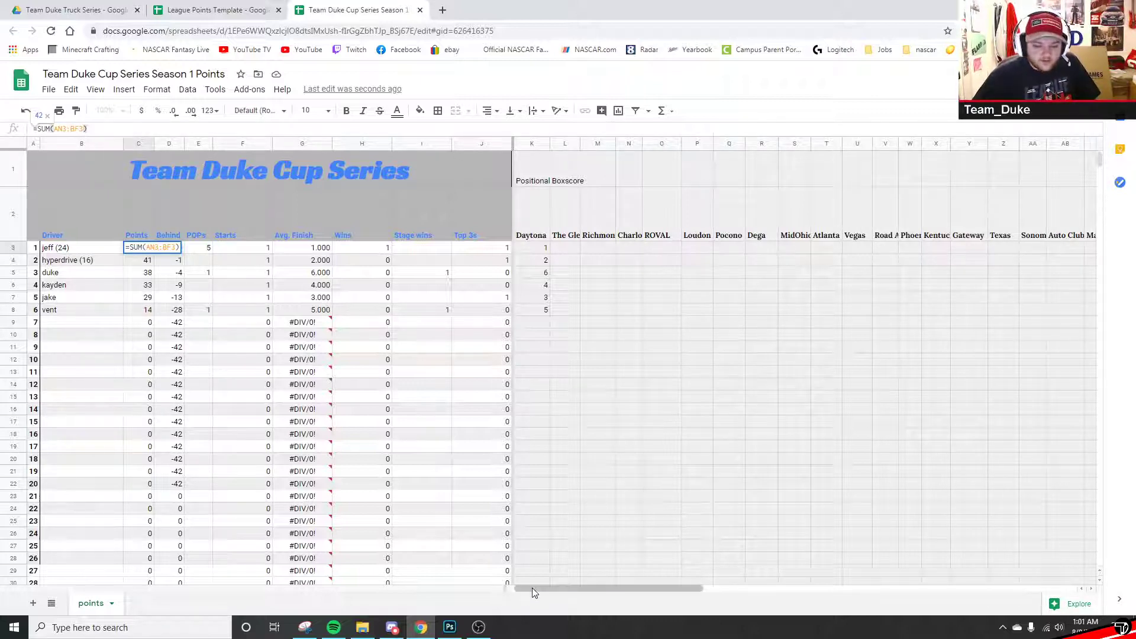
pyautogui.moveTo(531, 587); pyautogui.dragTo(829, 568)
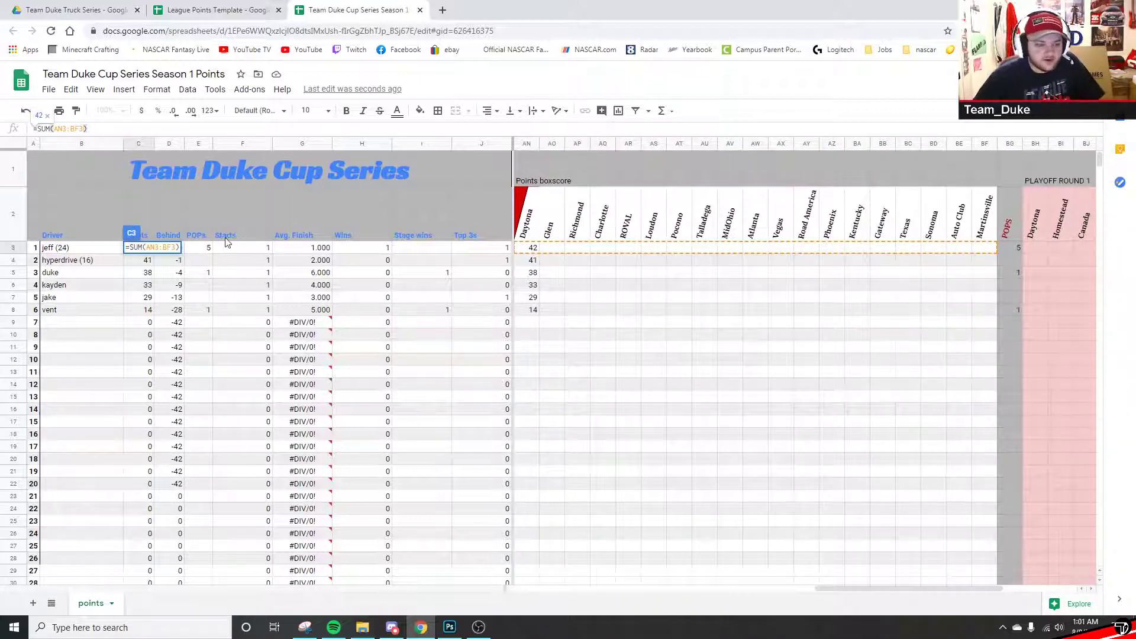
pyautogui.click(560, 250)
pyautogui.click(529, 248)
pyautogui.moveTo(530, 250); pyautogui.dragTo(981, 254)
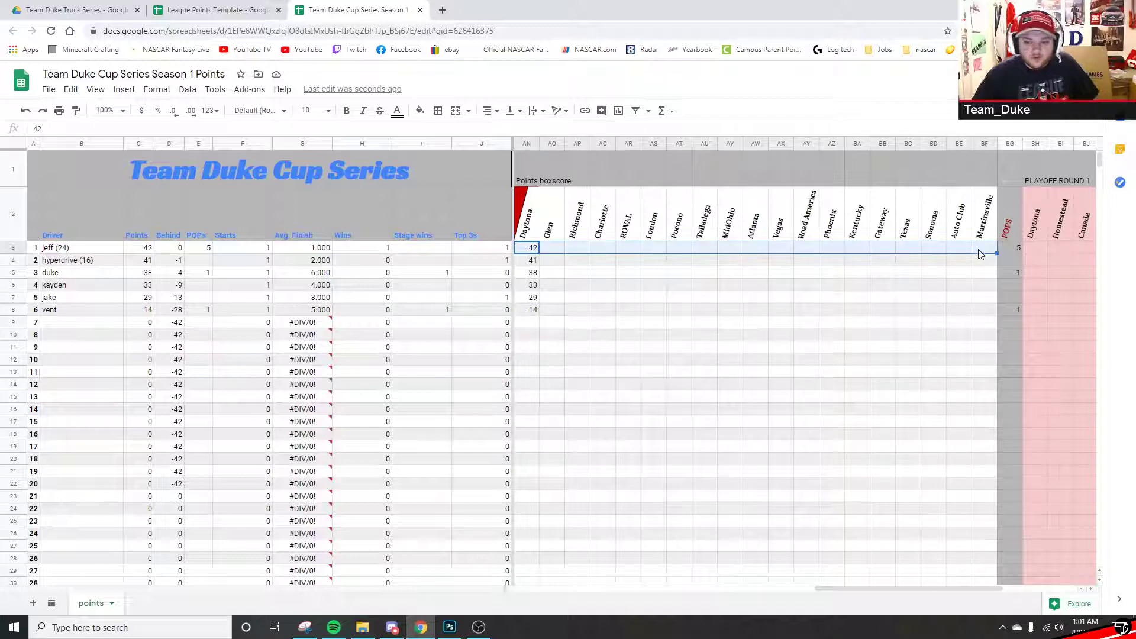
# - Enter the first driver's Glen, Richmond, Charlotte, ROVAL and Loudon points: 23, 37, 38, 40, 30
pyautogui.click(550, 251)
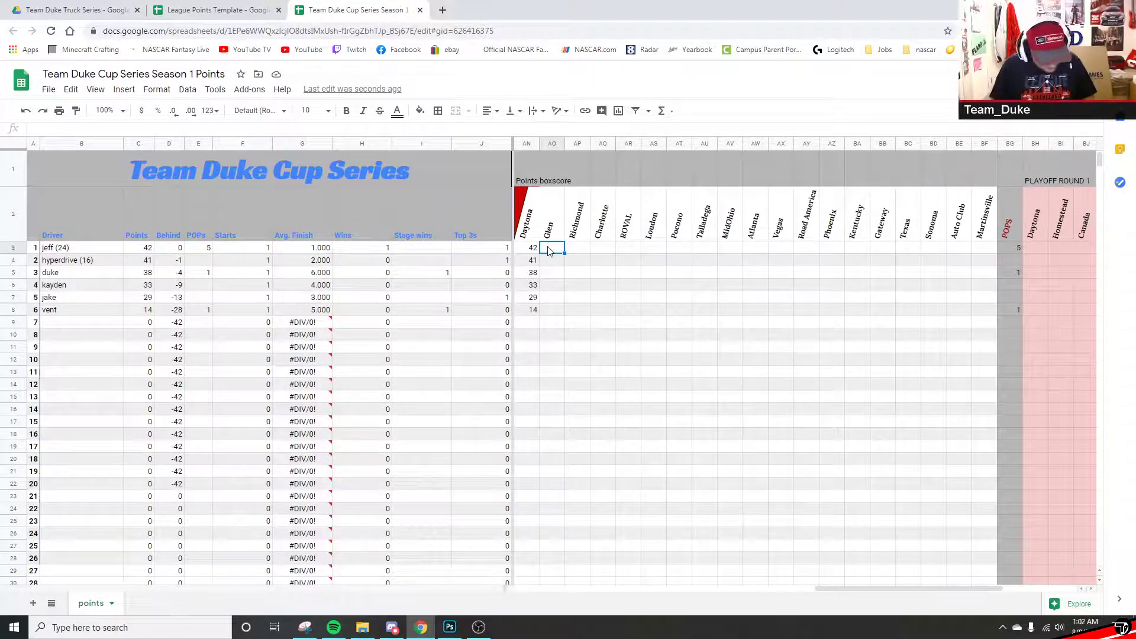
pyautogui.write('23')
pyautogui.press('Tab')
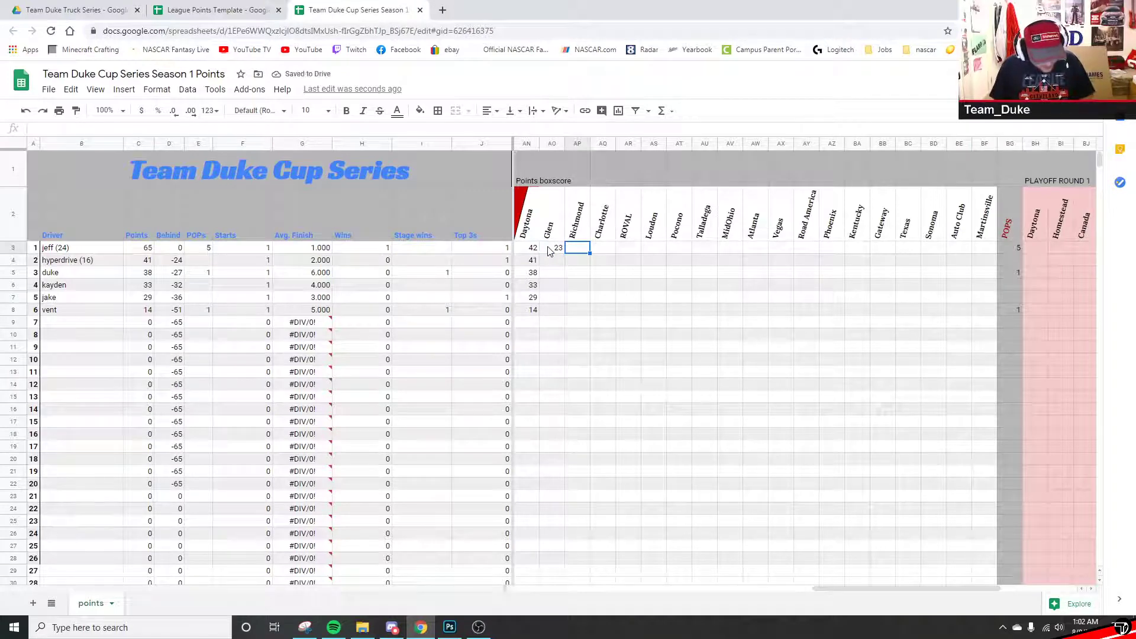
pyautogui.write('37')
pyautogui.press('Tab')
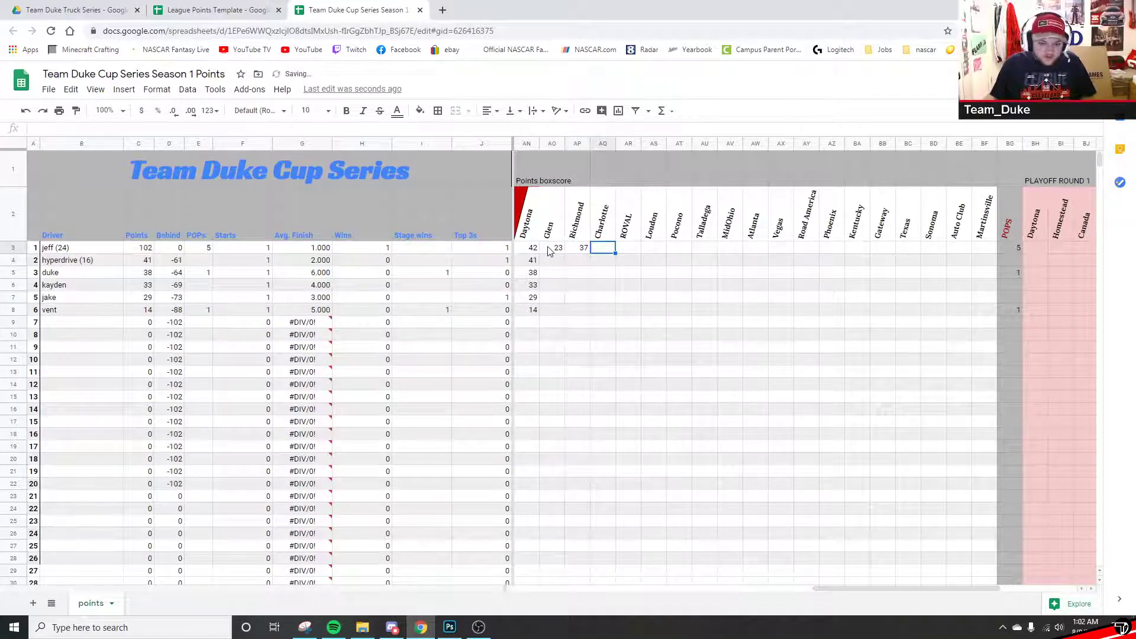
pyautogui.write('38')
pyautogui.press('Tab')
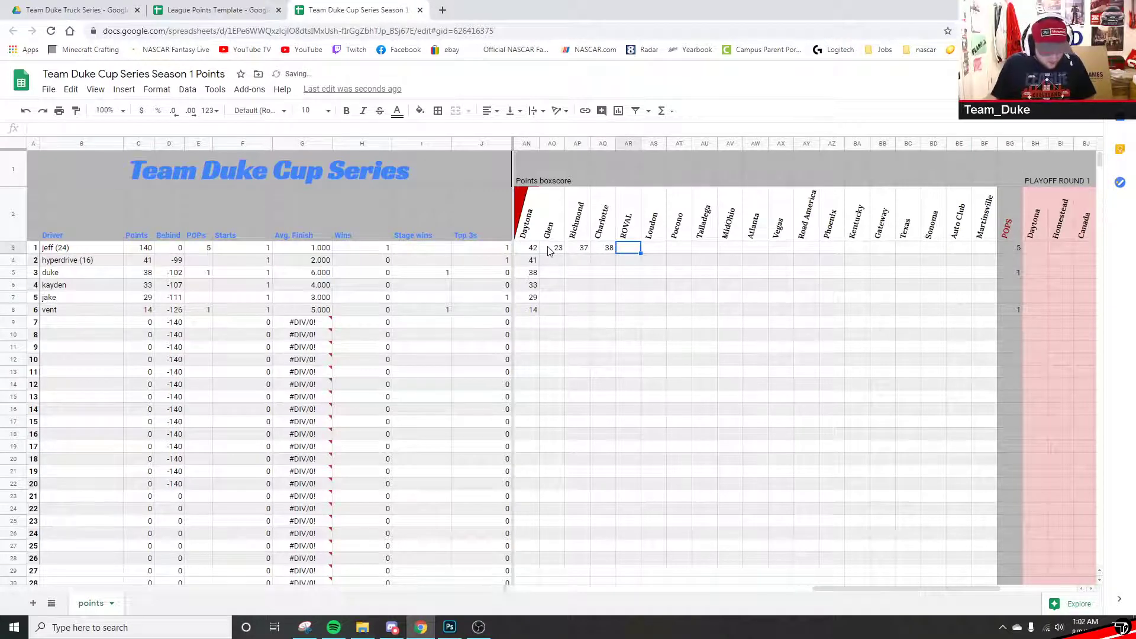
pyautogui.write('400')
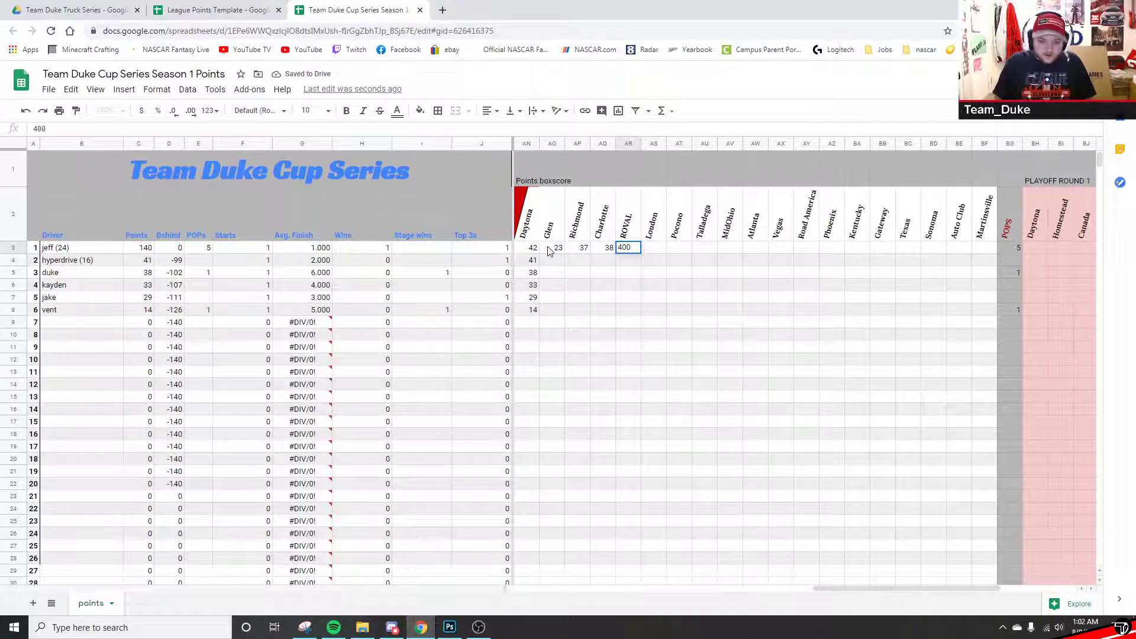
pyautogui.press('Tab')
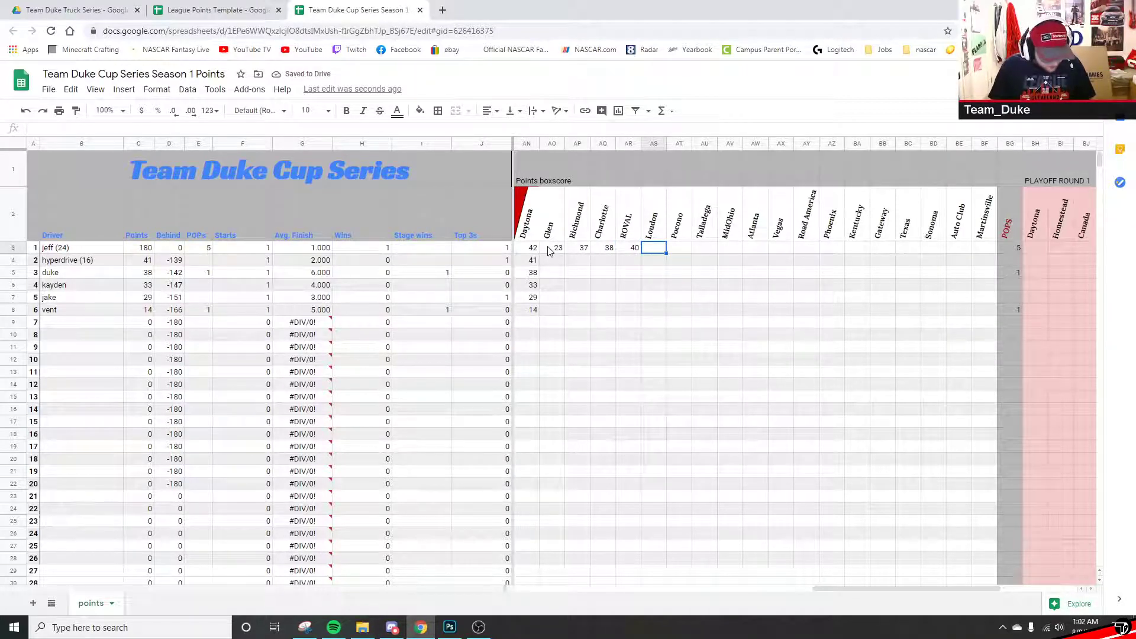
pyautogui.write('30')
pyautogui.press('Tab')
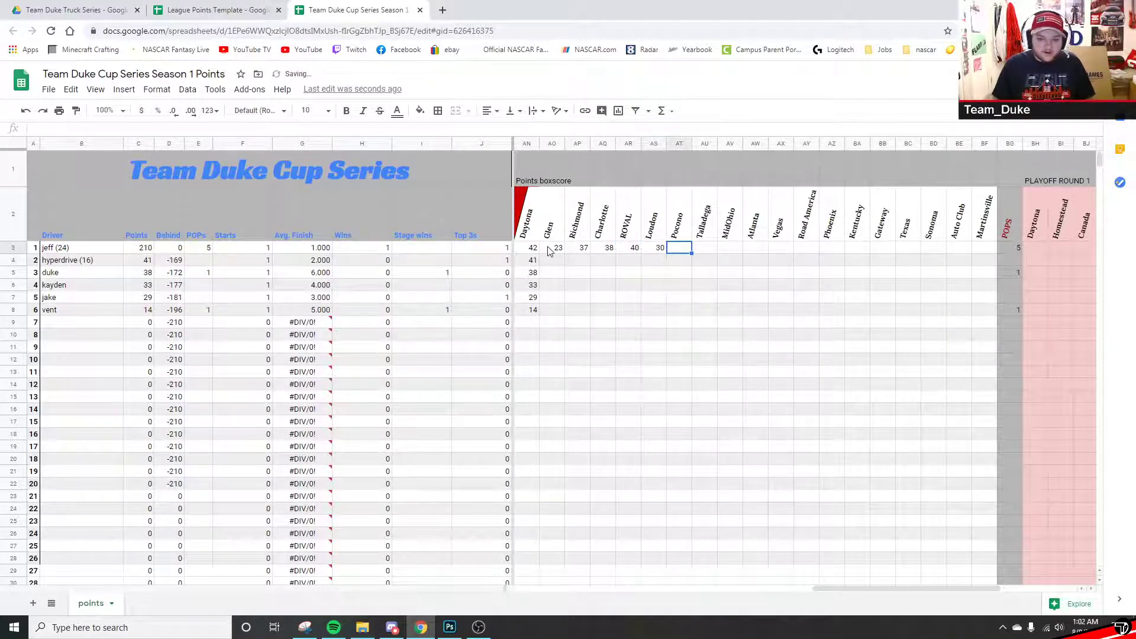
pyautogui.click(144, 248)
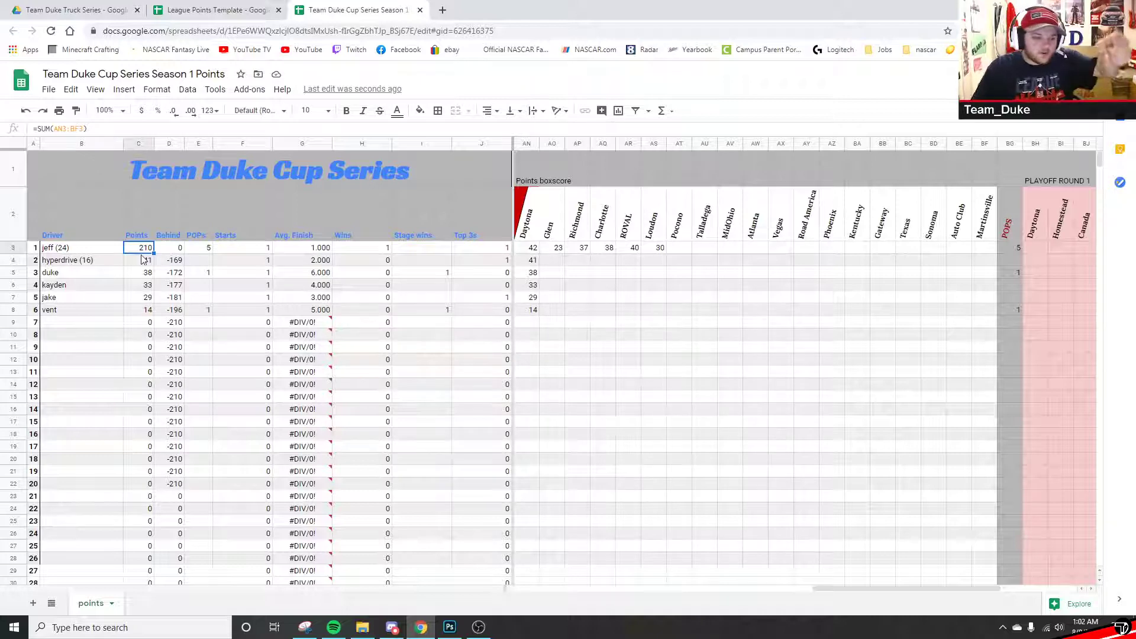
# - Review the Behind formulas in column D against the Points totals in column C
pyautogui.click(166, 143)
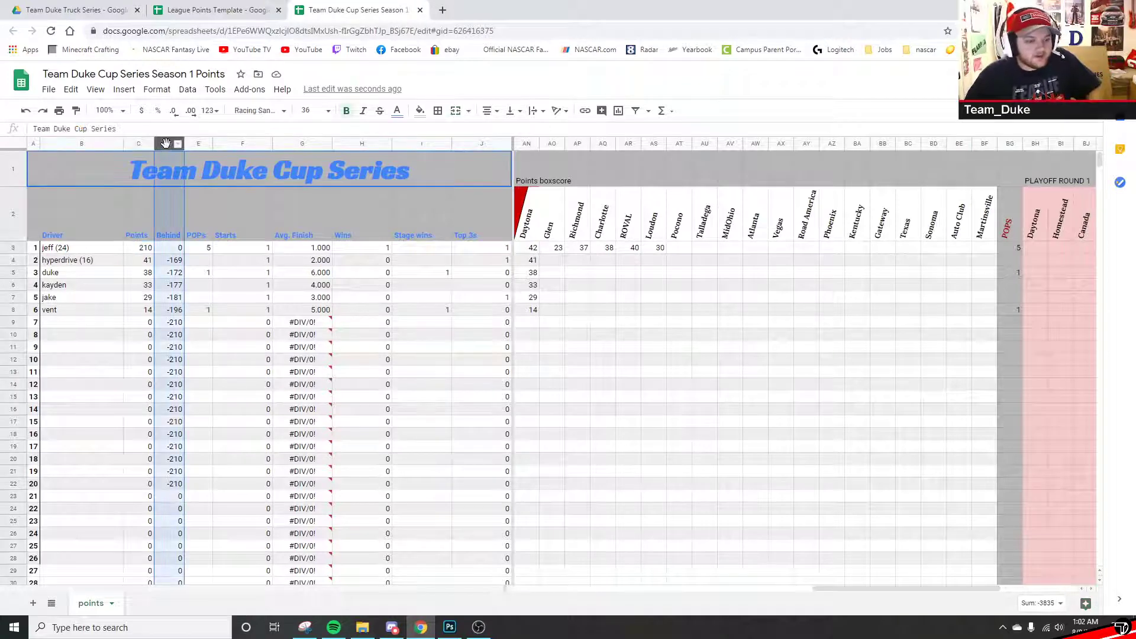
pyautogui.click(167, 261)
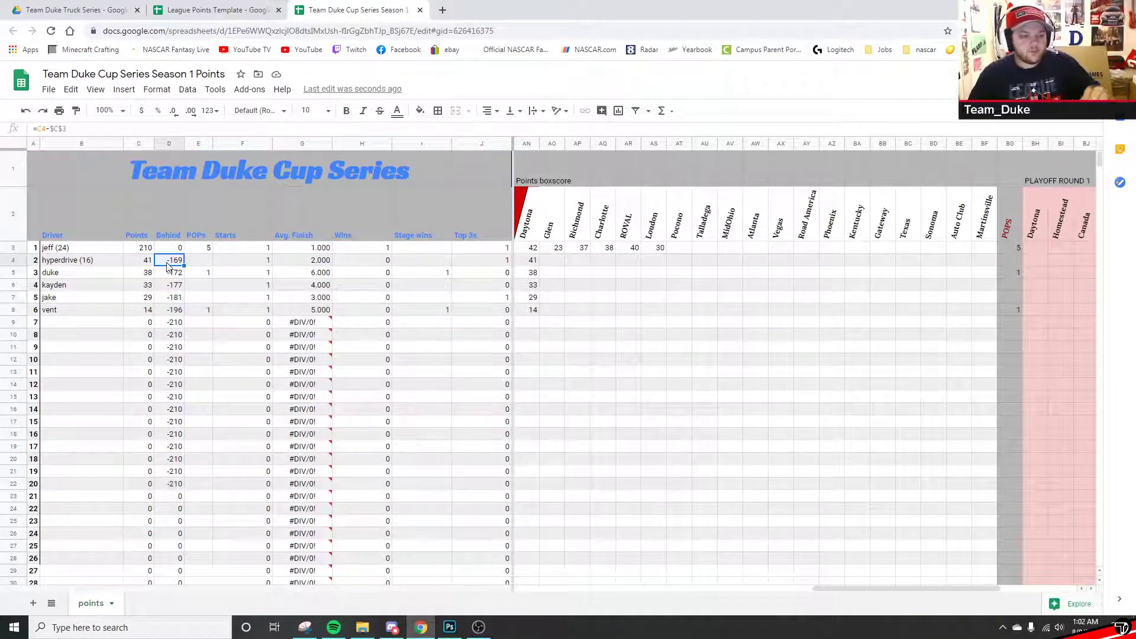
pyautogui.doubleClick(169, 261)
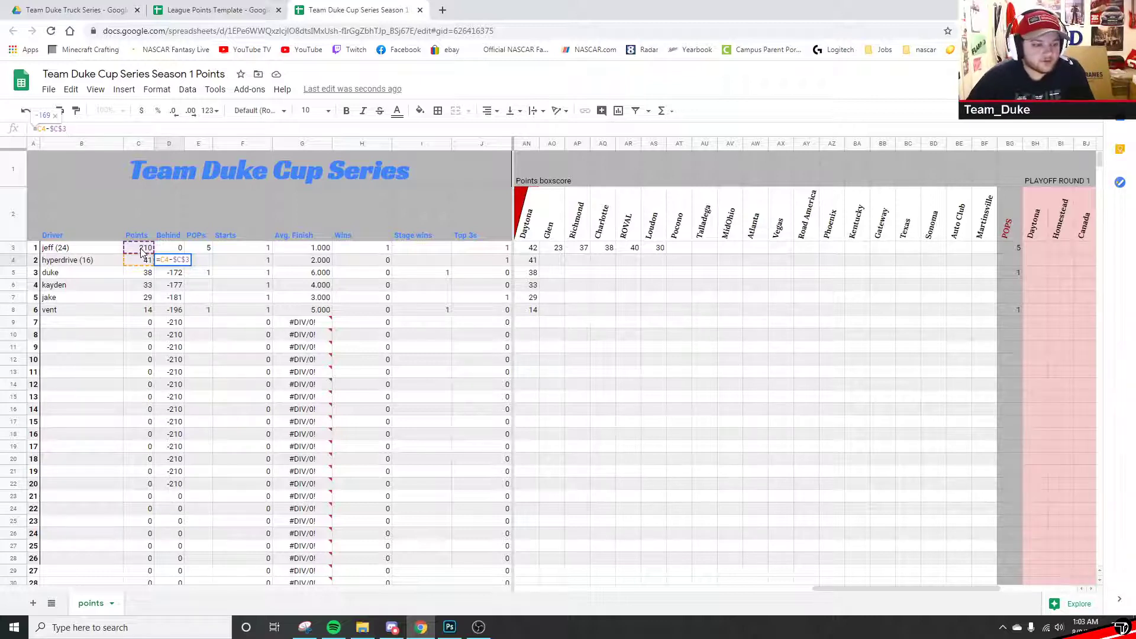
pyautogui.press('Return')
pyautogui.click(147, 251)
pyautogui.click(172, 262)
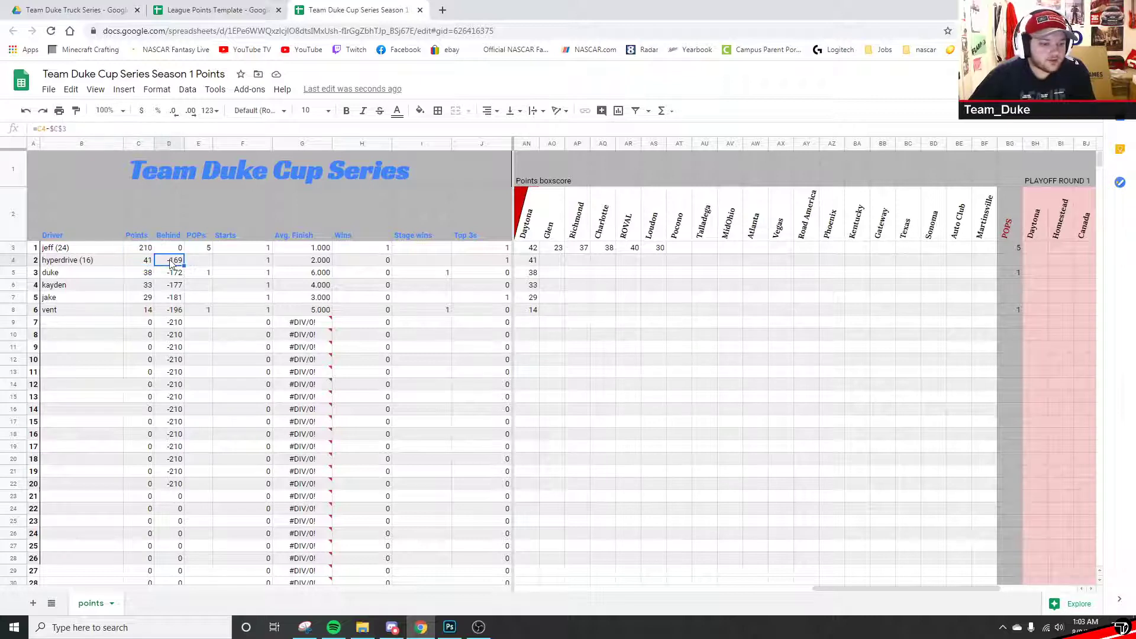
pyautogui.click(146, 262)
pyautogui.click(142, 239)
pyautogui.click(173, 277)
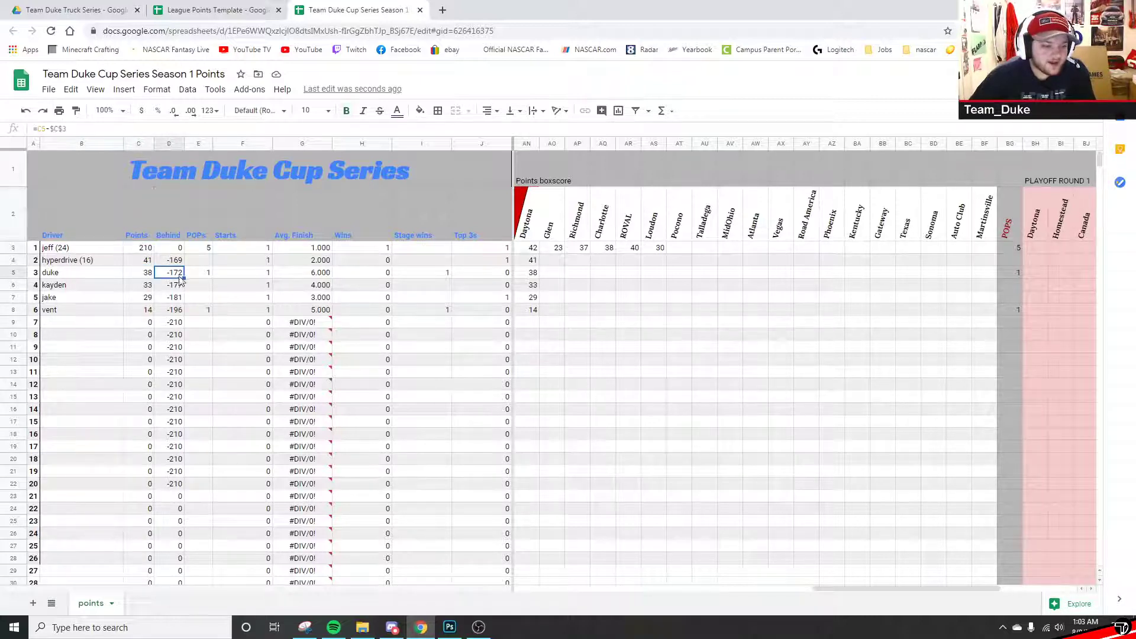
pyautogui.click(161, 285)
pyautogui.click(164, 297)
pyautogui.click(168, 319)
pyautogui.click(166, 302)
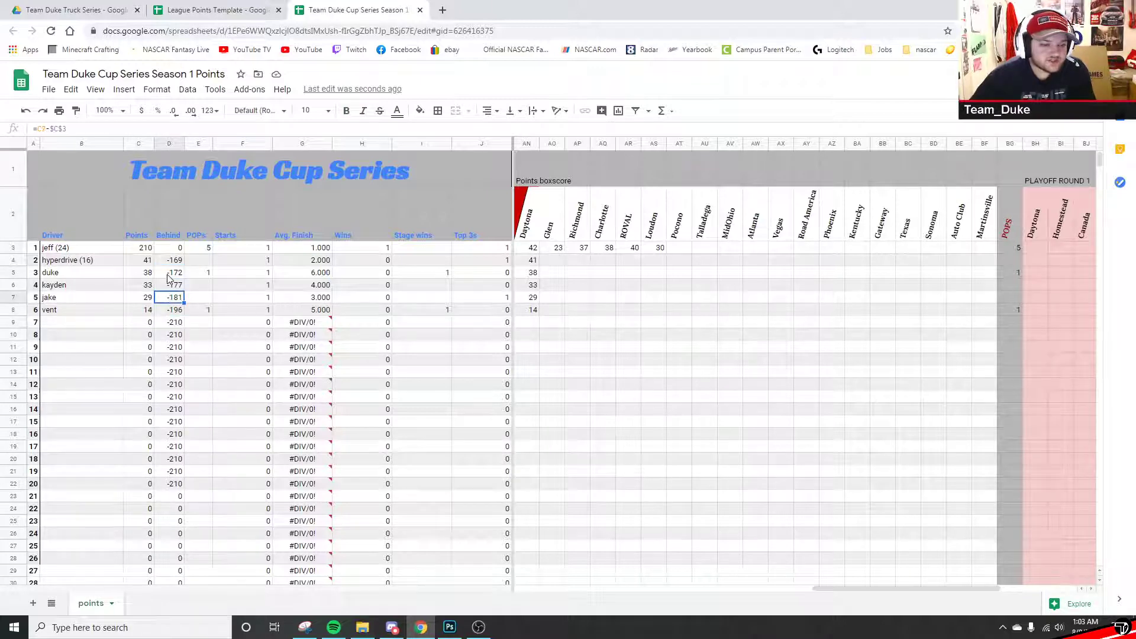
# - Add a bottom border under row 8, below the sixth driver
pyautogui.click(7, 309)
pyautogui.click(437, 111)
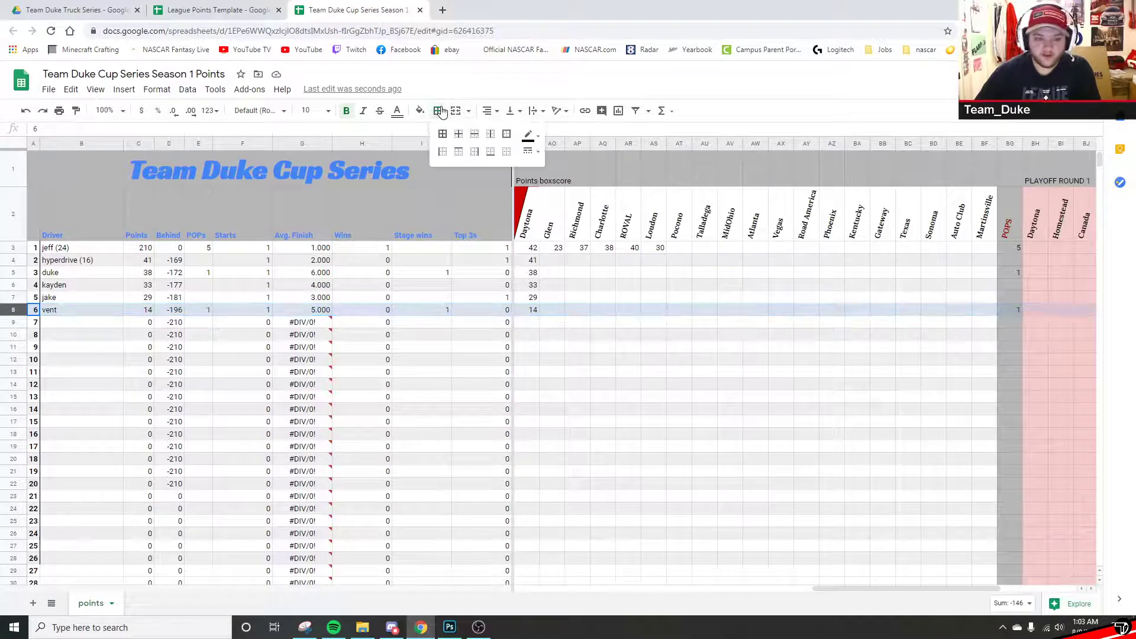
pyautogui.click(490, 152)
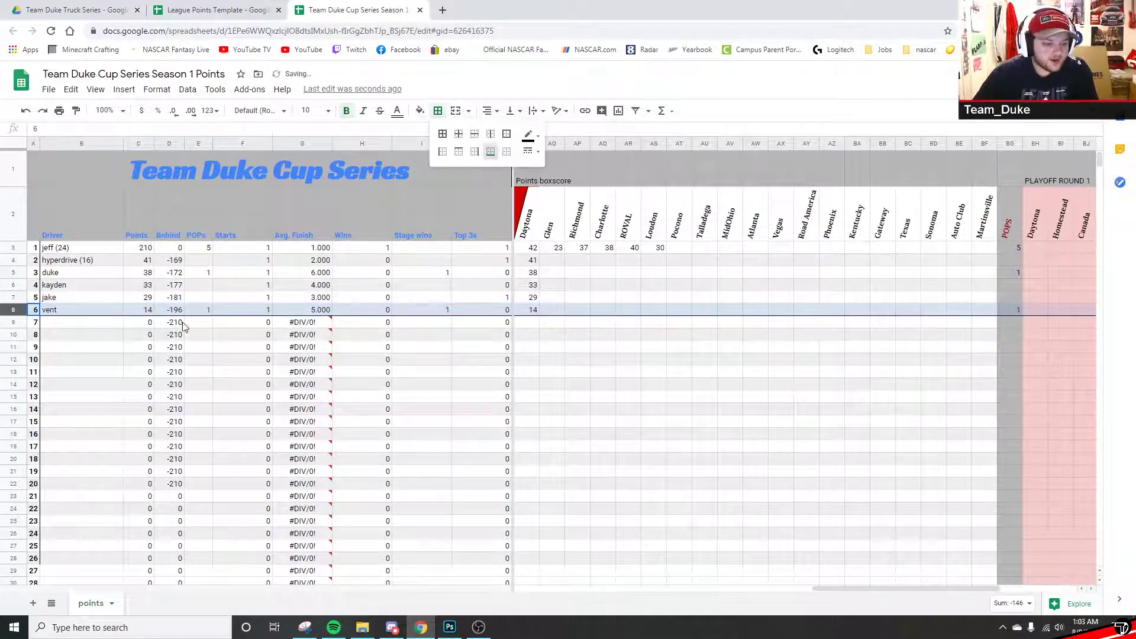
pyautogui.click(171, 310)
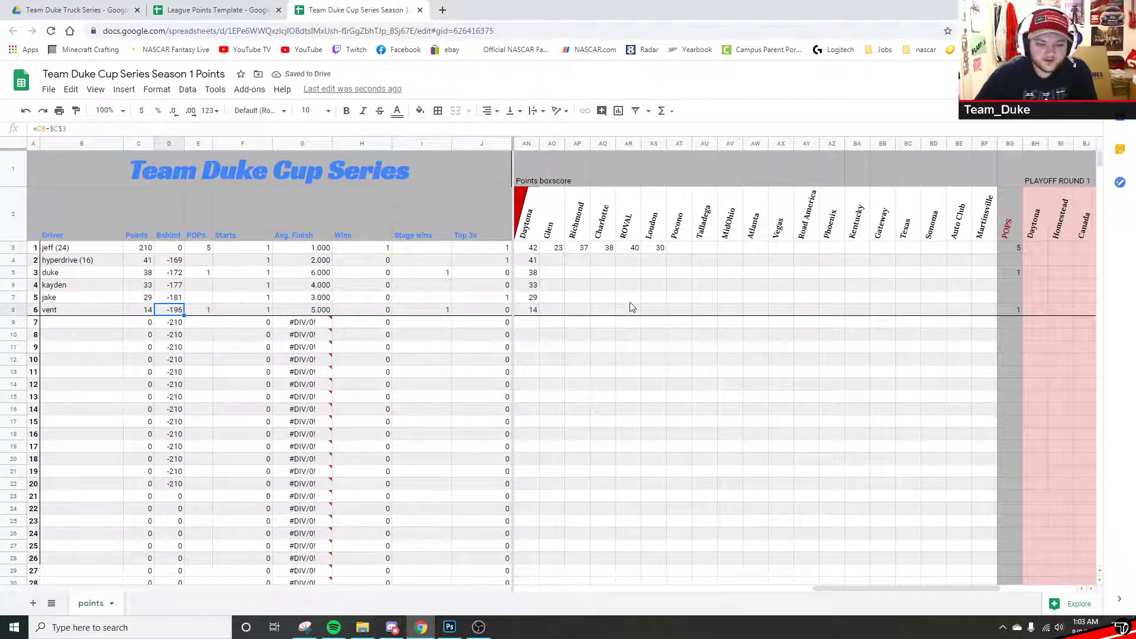
pyautogui.click(168, 325)
# - Change D9's Behind formula to compare against C8 and copy it down to row 23
pyautogui.click(78, 129)
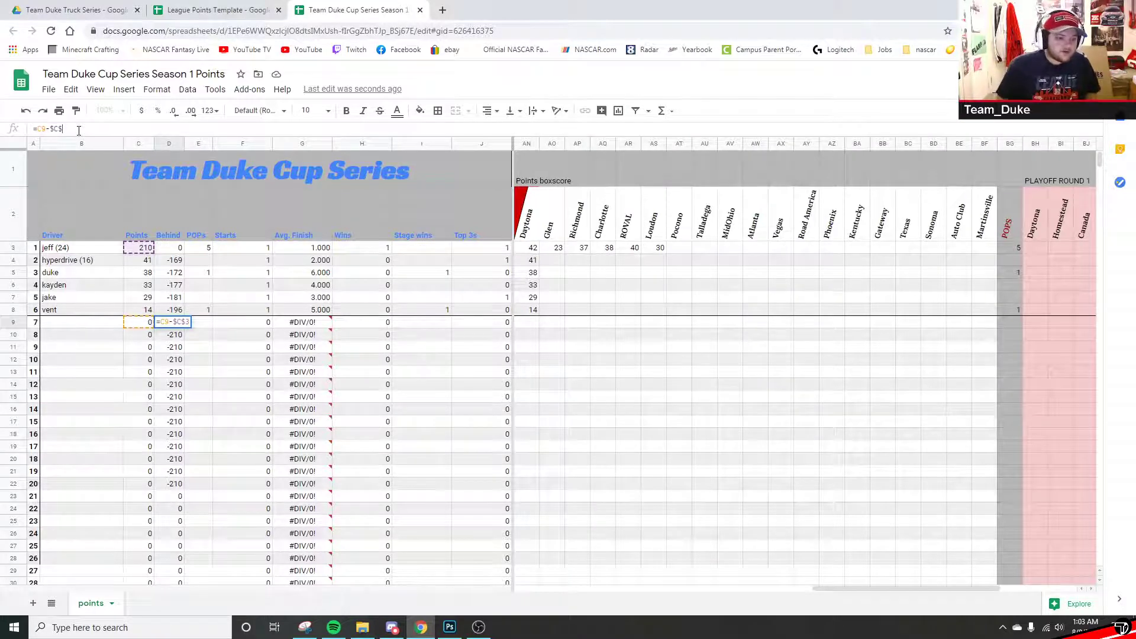
pyautogui.press('BackSpace')
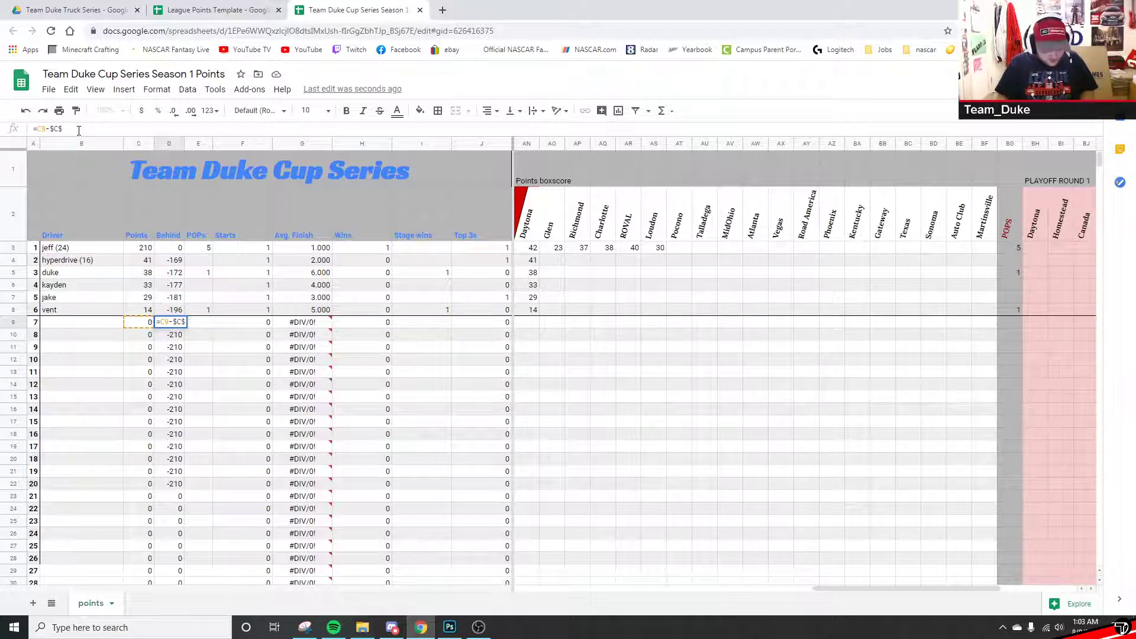
pyautogui.write('8')
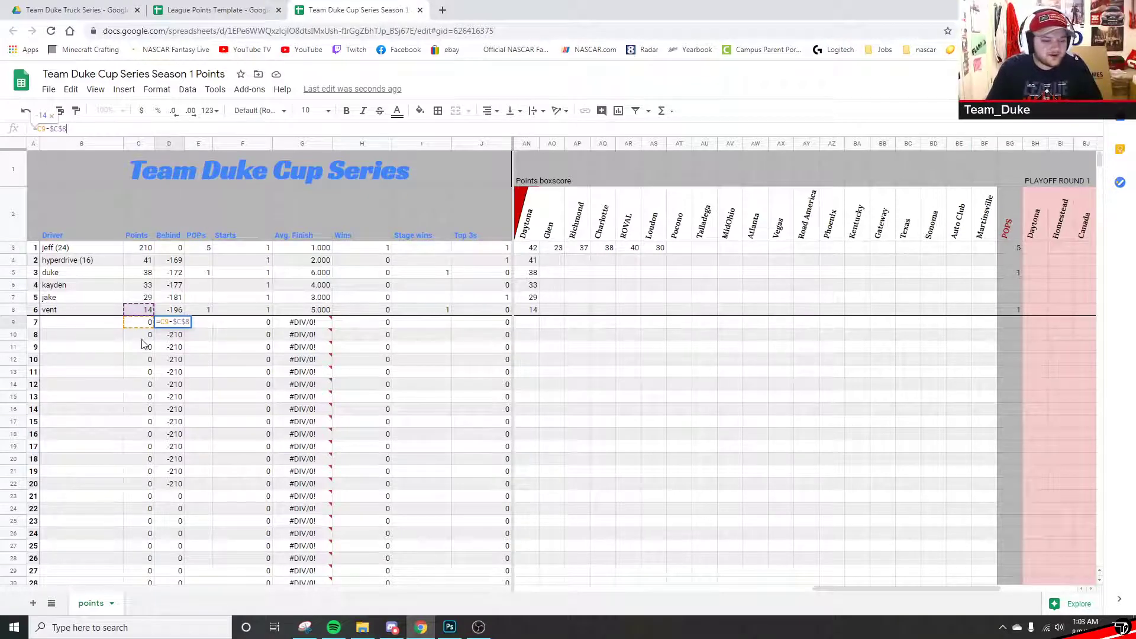
pyautogui.press('Return')
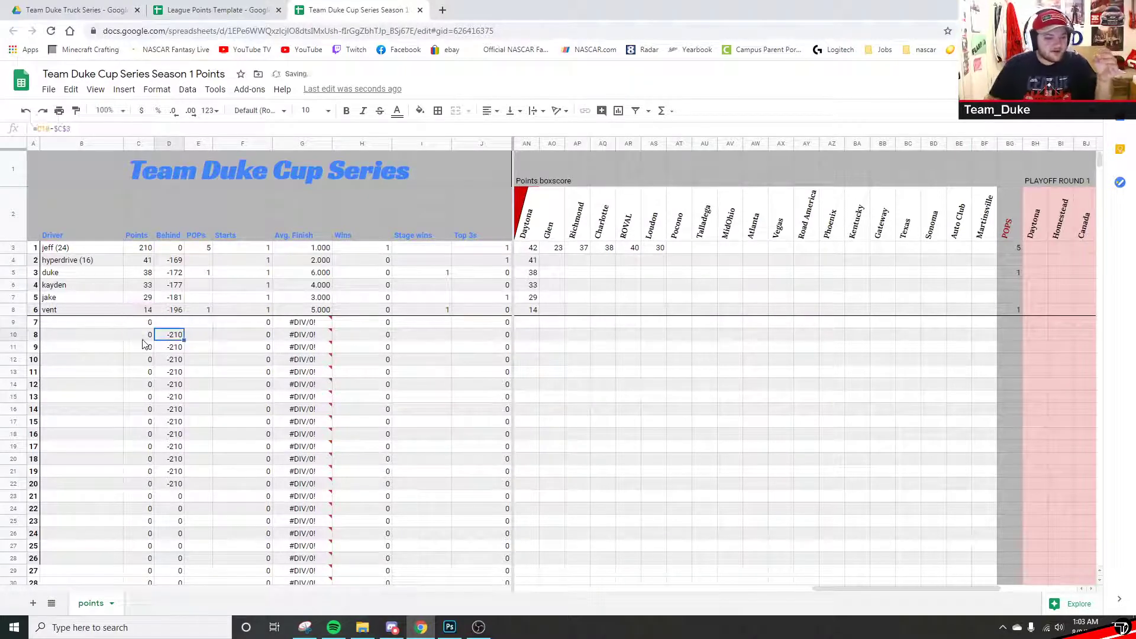
pyautogui.click(163, 322)
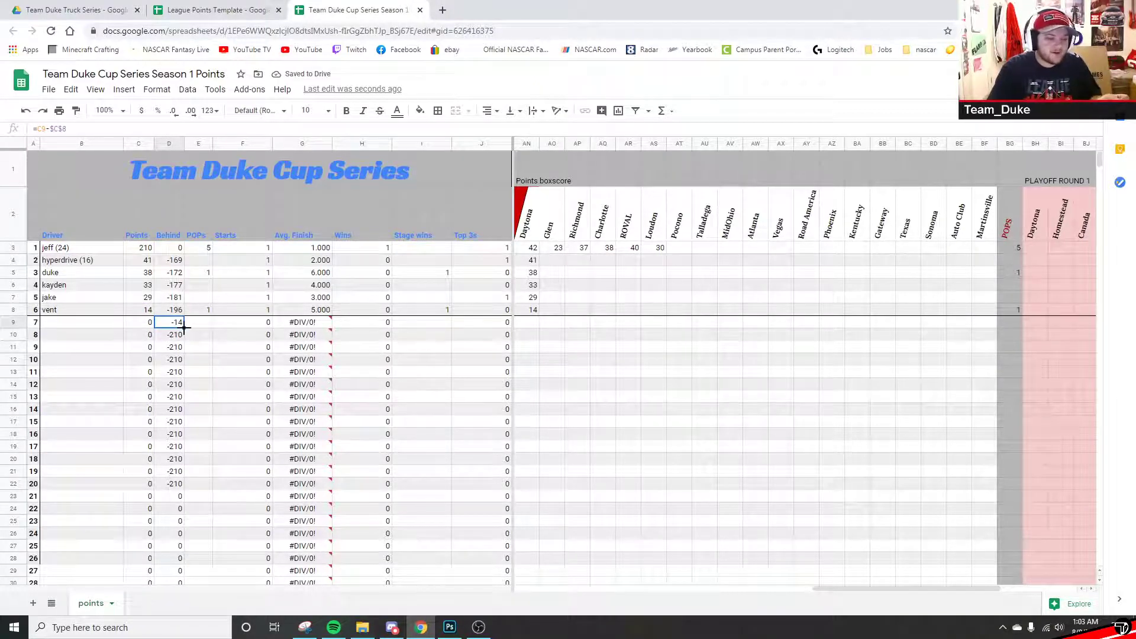
pyautogui.moveTo(184, 327); pyautogui.dragTo(182, 500)
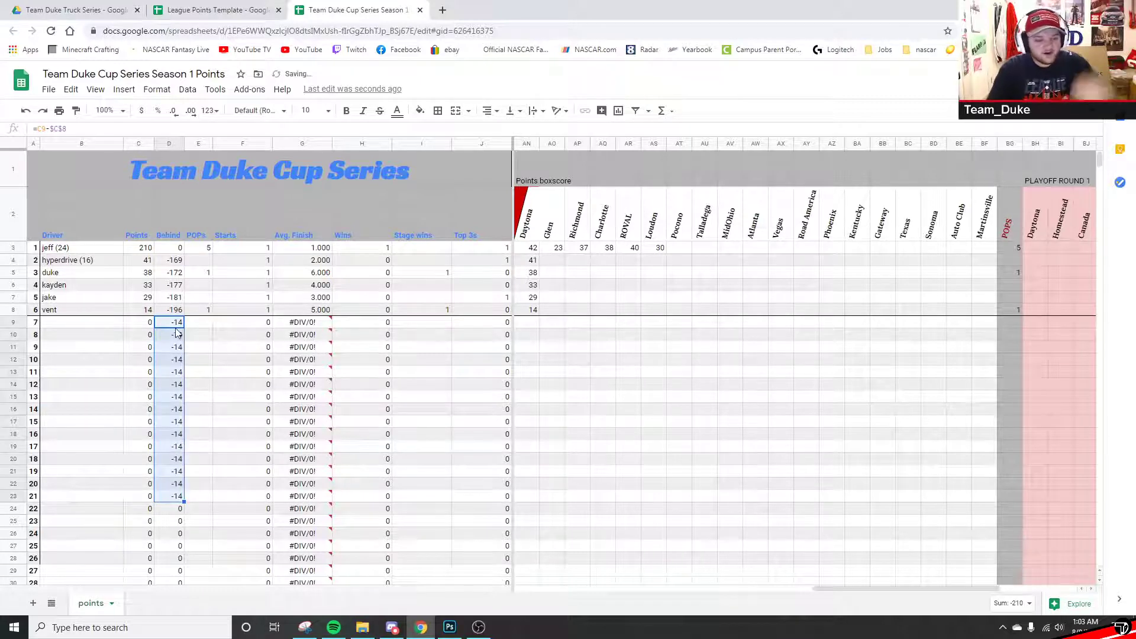
# - Check the copied Behind formulas in the rows below D9
pyautogui.click(178, 396)
pyautogui.click(174, 363)
pyautogui.click(170, 410)
pyautogui.click(171, 447)
pyautogui.click(167, 472)
pyautogui.click(165, 408)
pyautogui.click(170, 359)
pyautogui.click(174, 324)
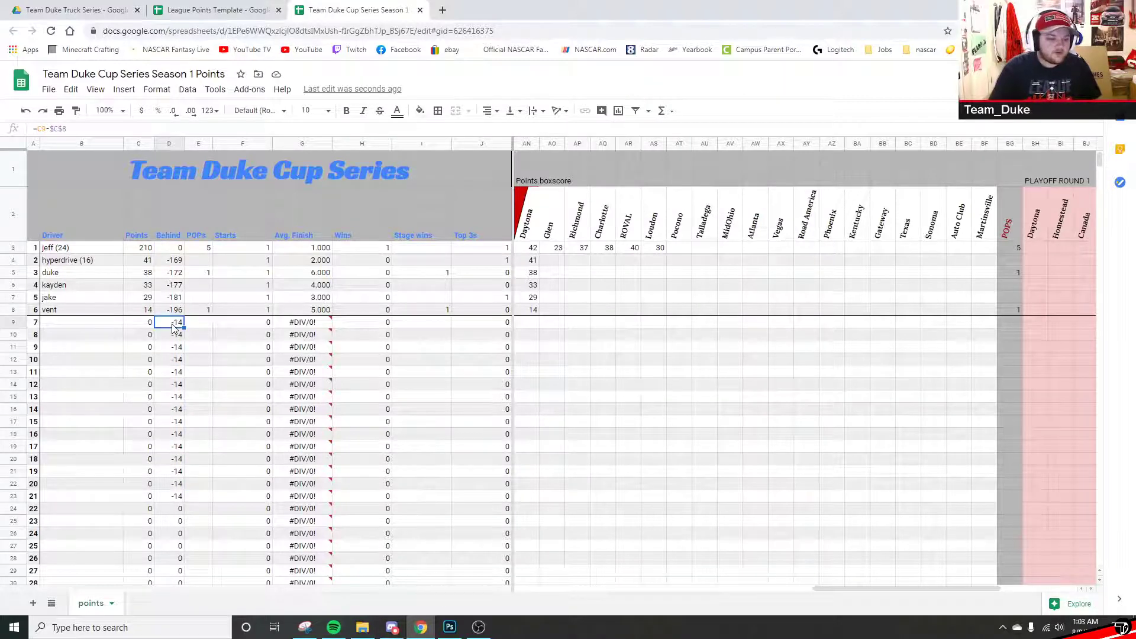
pyautogui.click(89, 324)
# - Enter Daytona points 10, 8 and 3 for rows 9–11 and check their Behind values
pyautogui.click(526, 323)
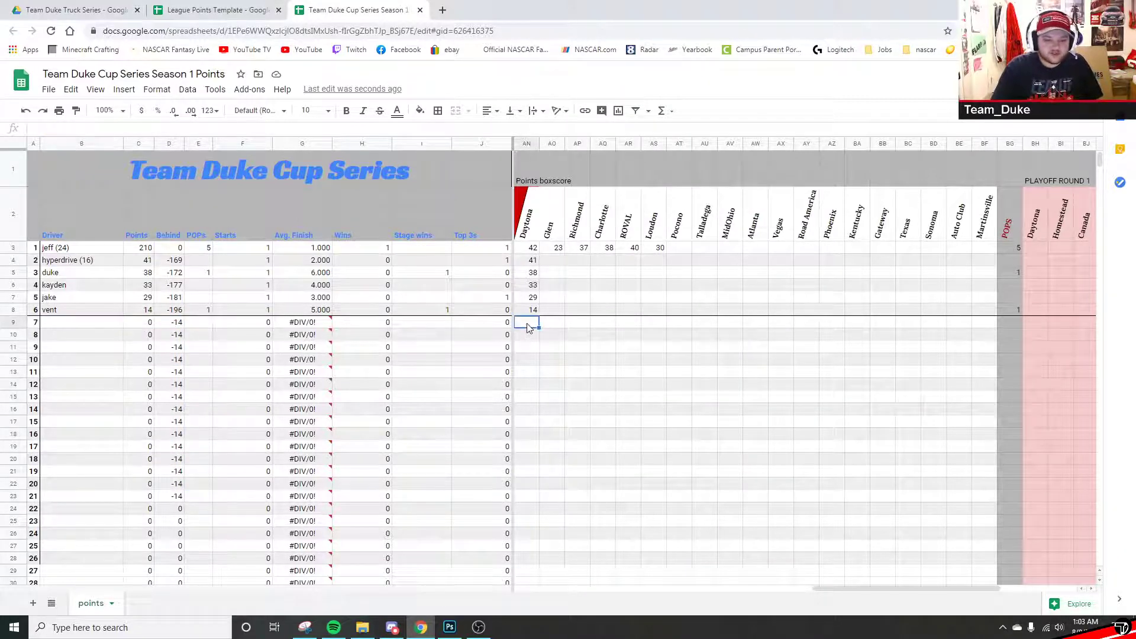
pyautogui.write('1')
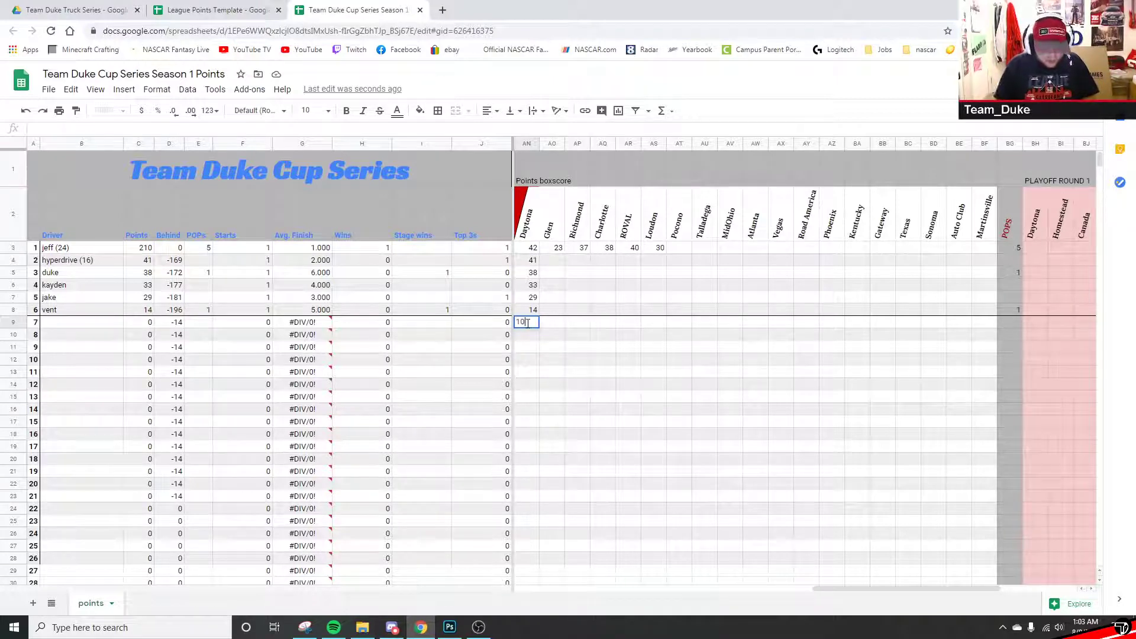
pyautogui.write('0')
pyautogui.press('Return')
pyautogui.write('8')
pyautogui.press('Return')
pyautogui.write('3')
pyautogui.press('Return')
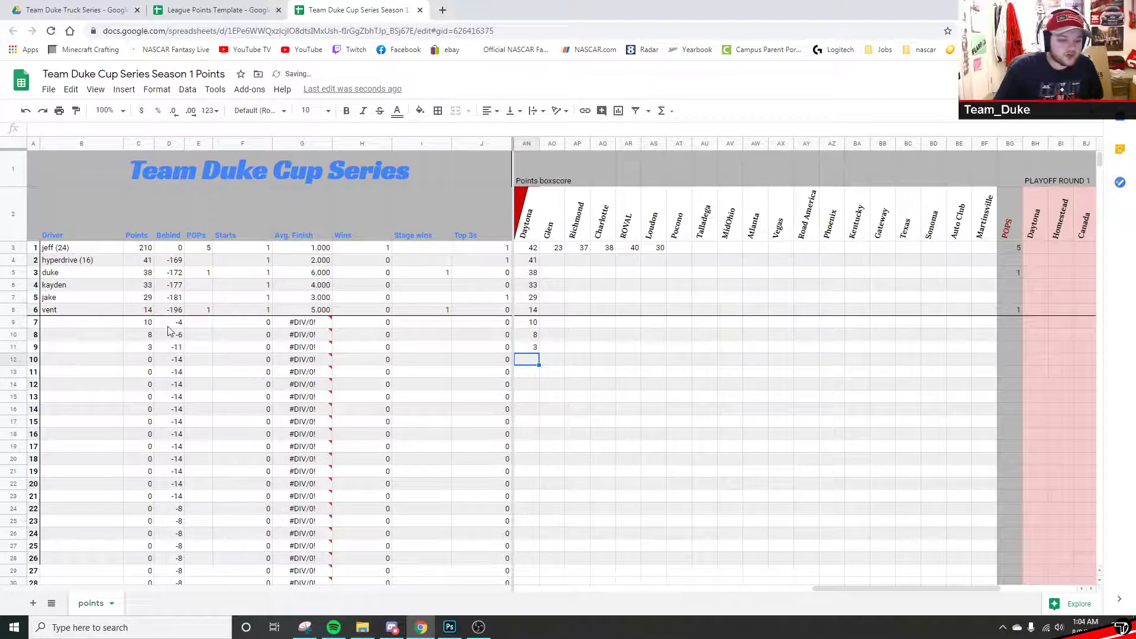
pyautogui.moveTo(167, 323); pyautogui.dragTo(168, 349)
pyautogui.click(169, 374)
pyautogui.click(168, 310)
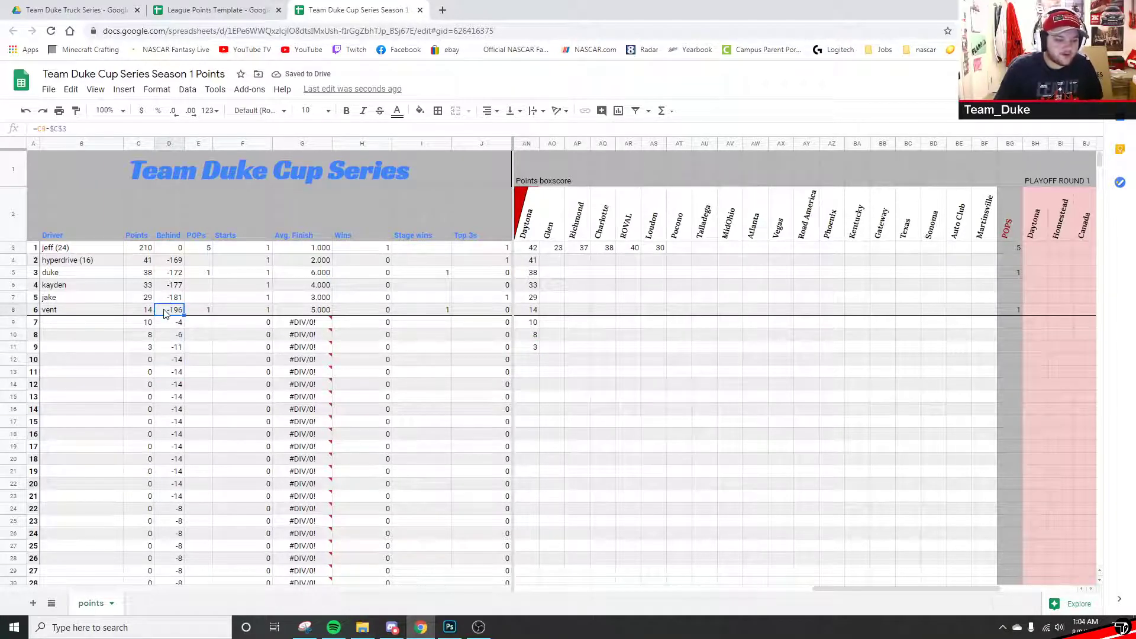
# - Change D8's formula to =C8-$C$8 and fill it up to D3
pyautogui.click(73, 128)
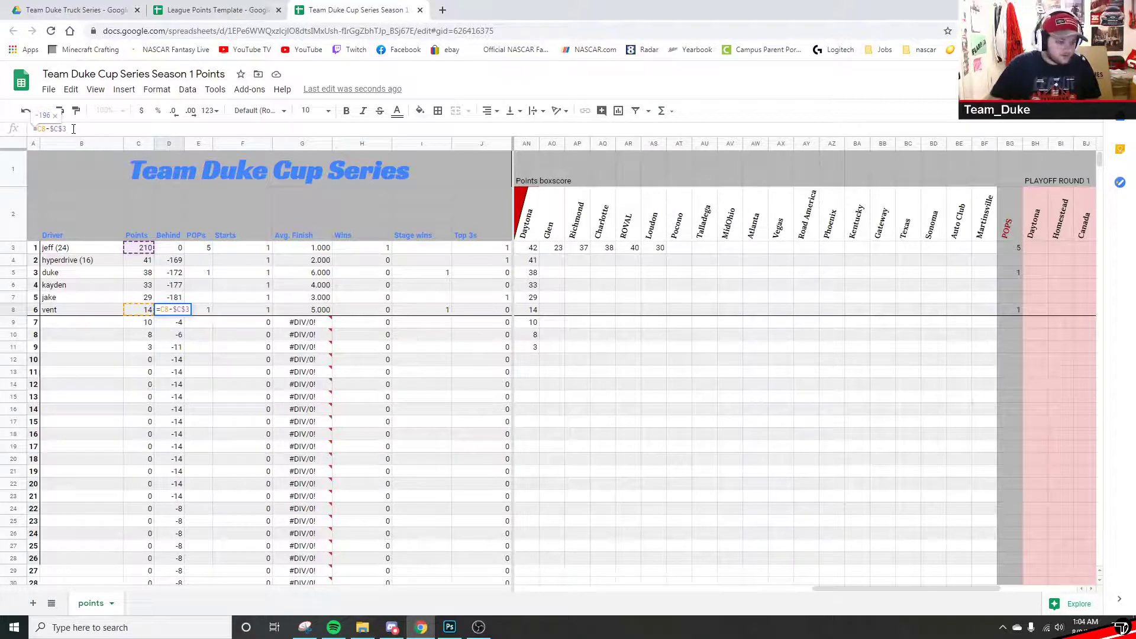
pyautogui.press('BackSpace')
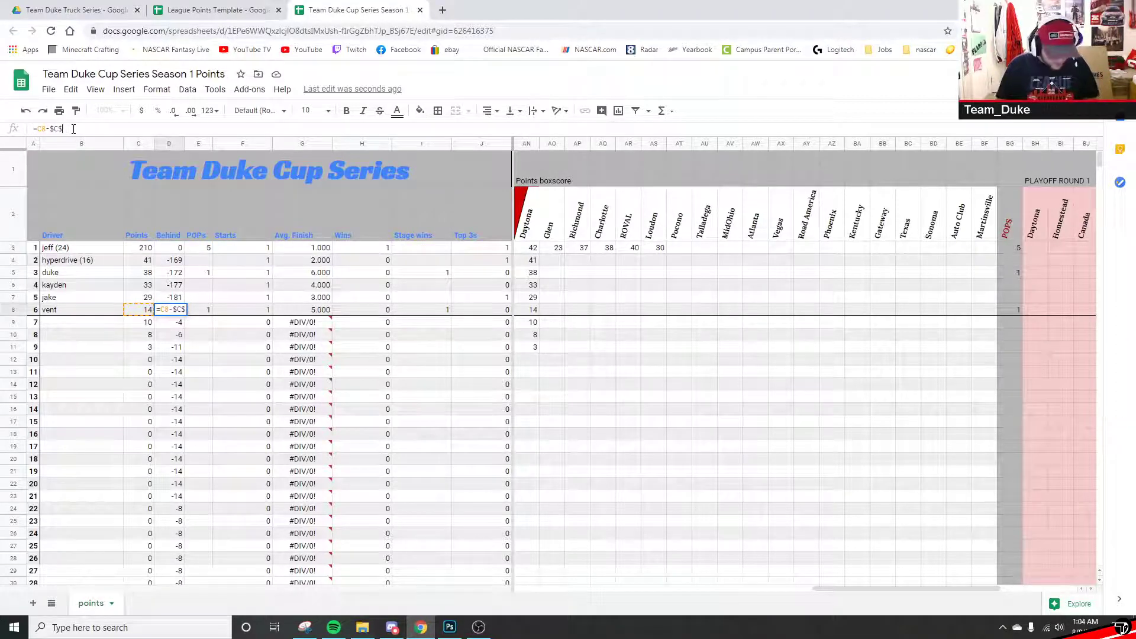
pyautogui.write('8')
pyautogui.press('Return')
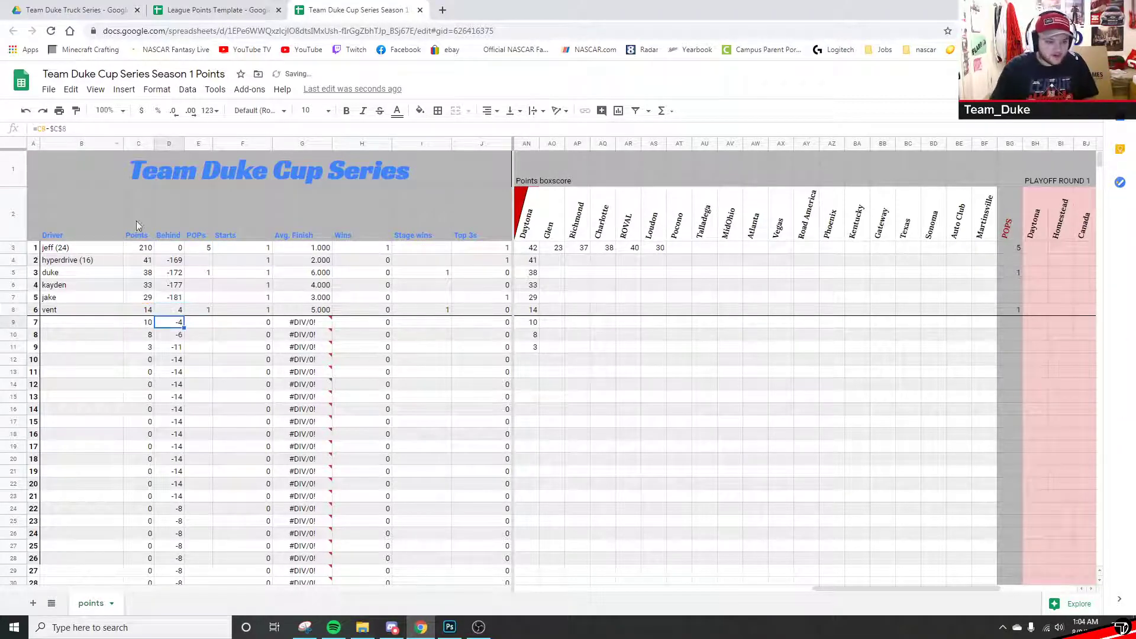
pyautogui.click(176, 313)
pyautogui.moveTo(183, 315); pyautogui.dragTo(171, 248)
pyautogui.click(603, 409)
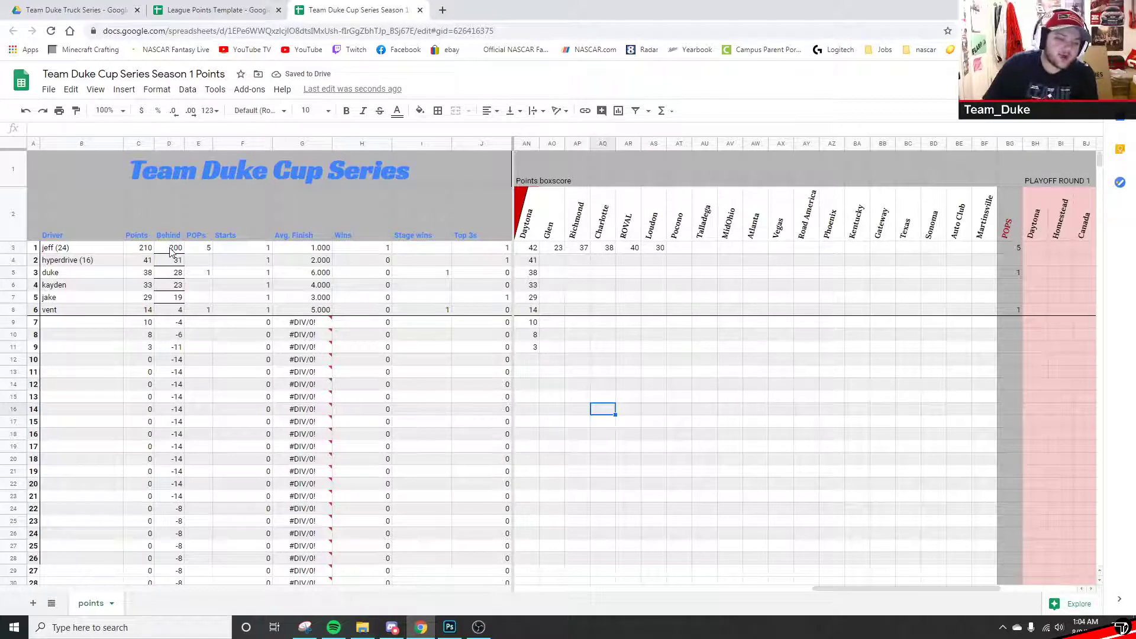
# - Clear the borders from the top five Behind cells
pyautogui.moveTo(171, 252); pyautogui.dragTo(175, 297)
pyautogui.click(438, 110)
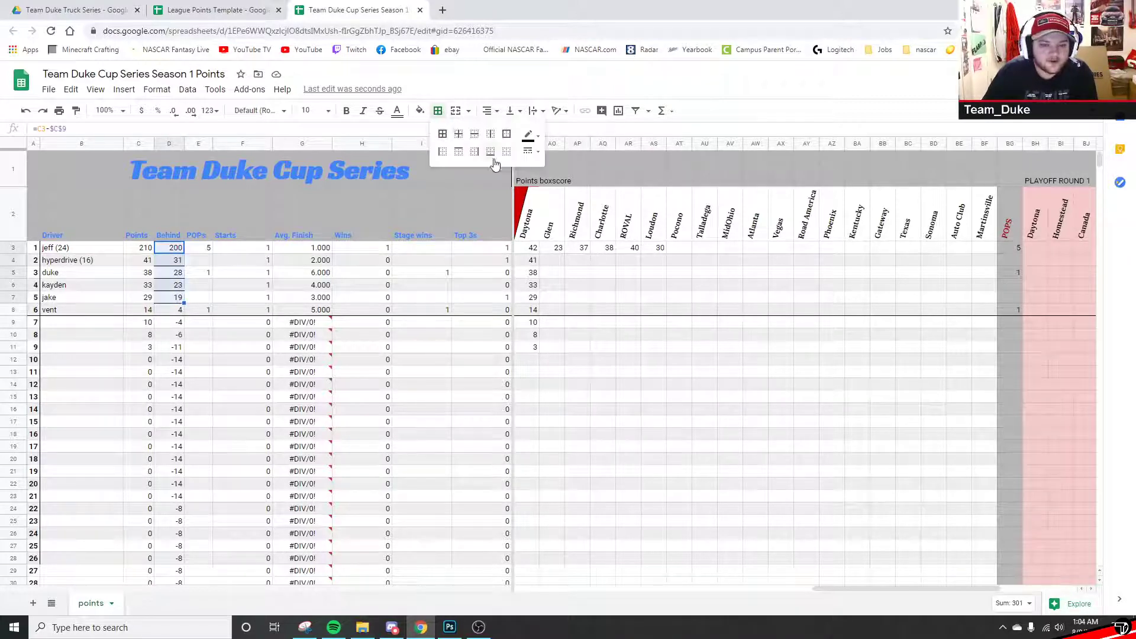
pyautogui.click(505, 153)
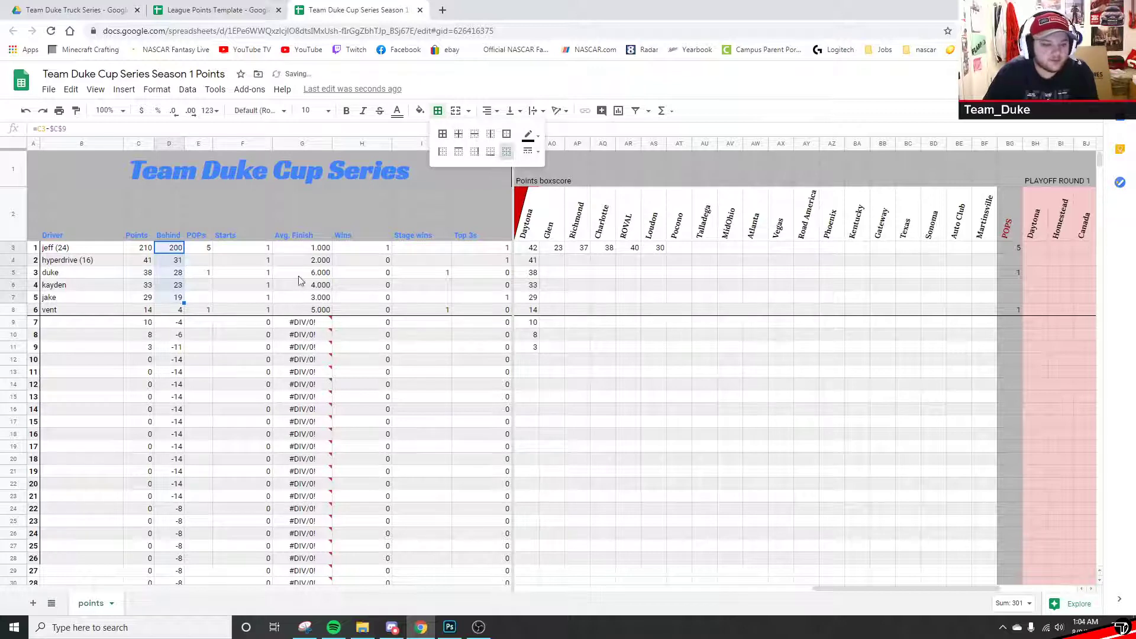
pyautogui.click(284, 277)
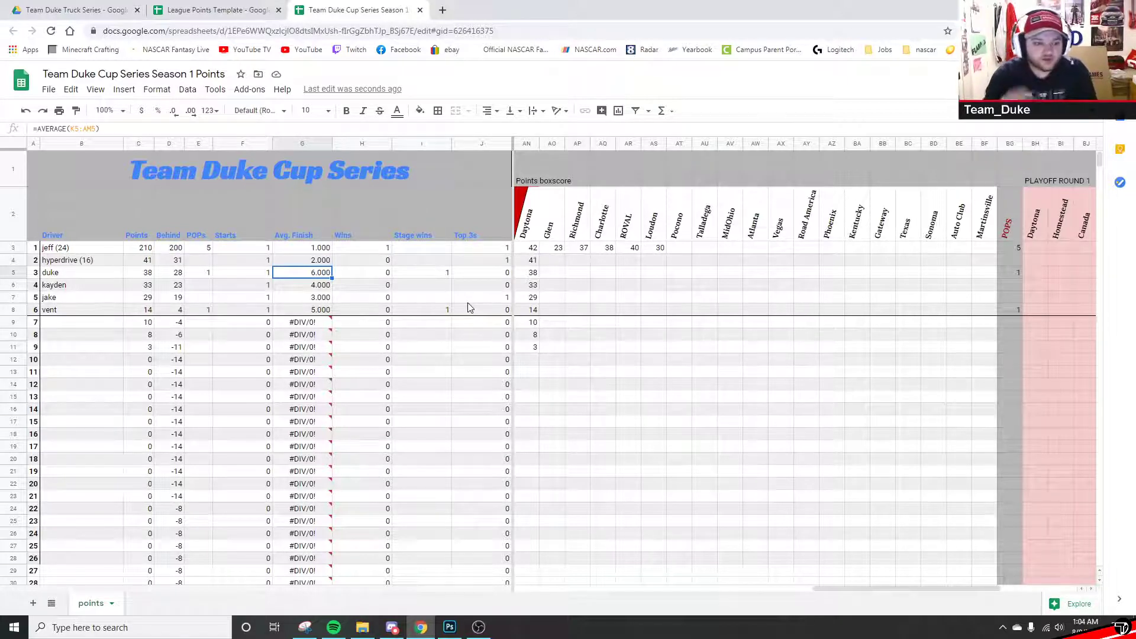
pyautogui.moveTo(46, 250); pyautogui.dragTo(990, 372)
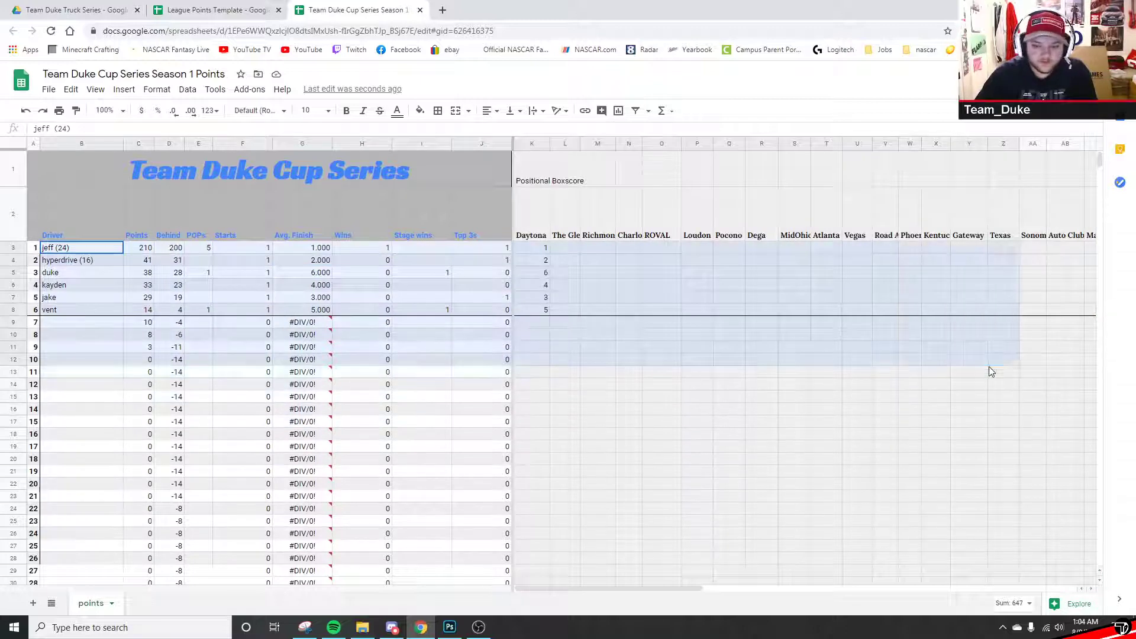
pyautogui.click(795, 395)
pyautogui.moveTo(591, 588); pyautogui.dragTo(889, 539)
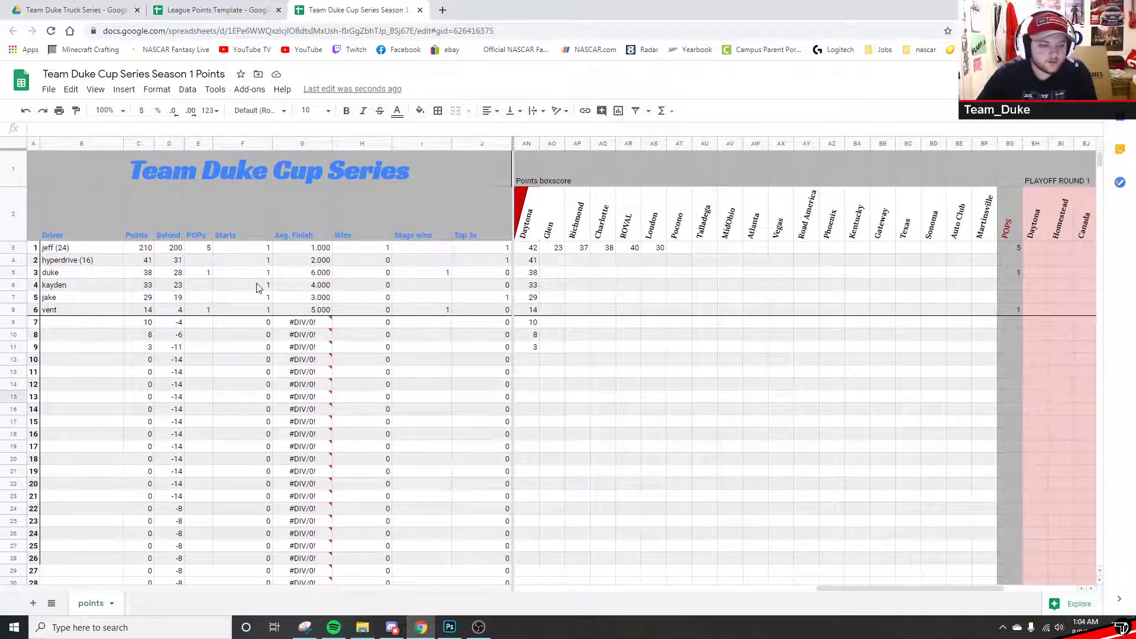
pyautogui.moveTo(169, 247); pyautogui.dragTo(162, 523)
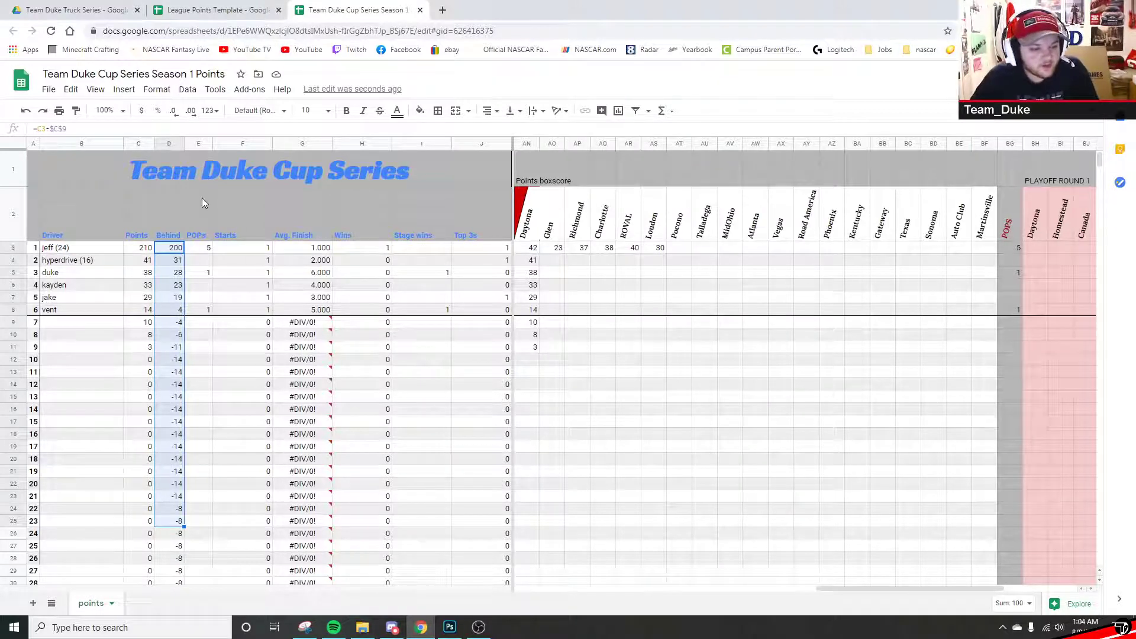
pyautogui.click(198, 143)
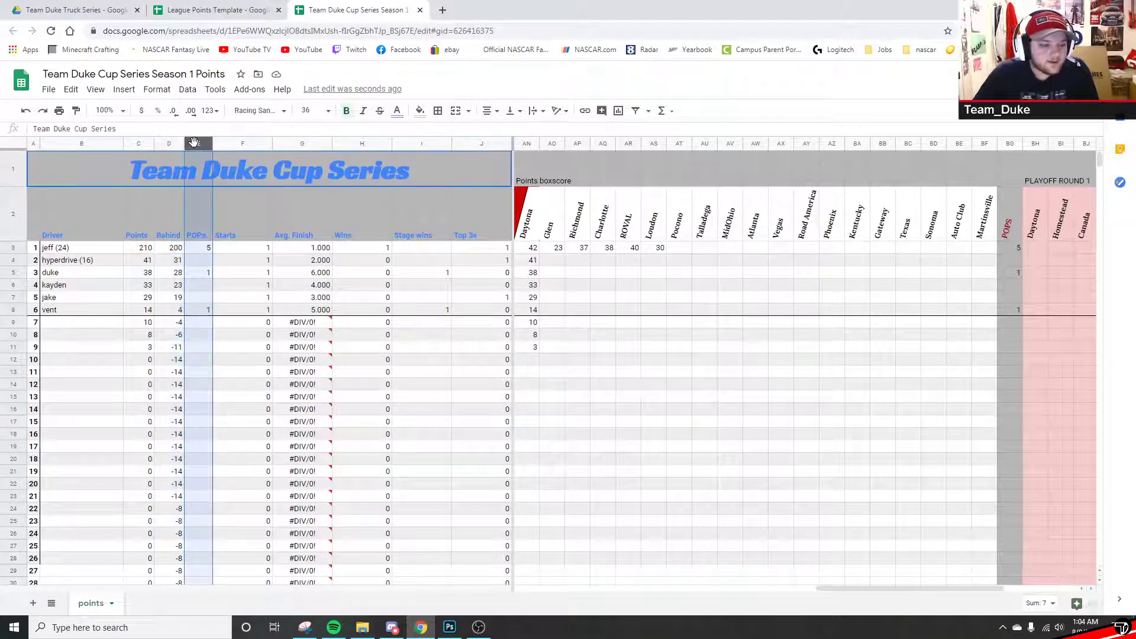
pyautogui.click(208, 247)
pyautogui.click(206, 264)
pyautogui.click(207, 273)
pyautogui.write('1')
pyautogui.press('Return')
pyautogui.click(199, 298)
pyautogui.click(197, 311)
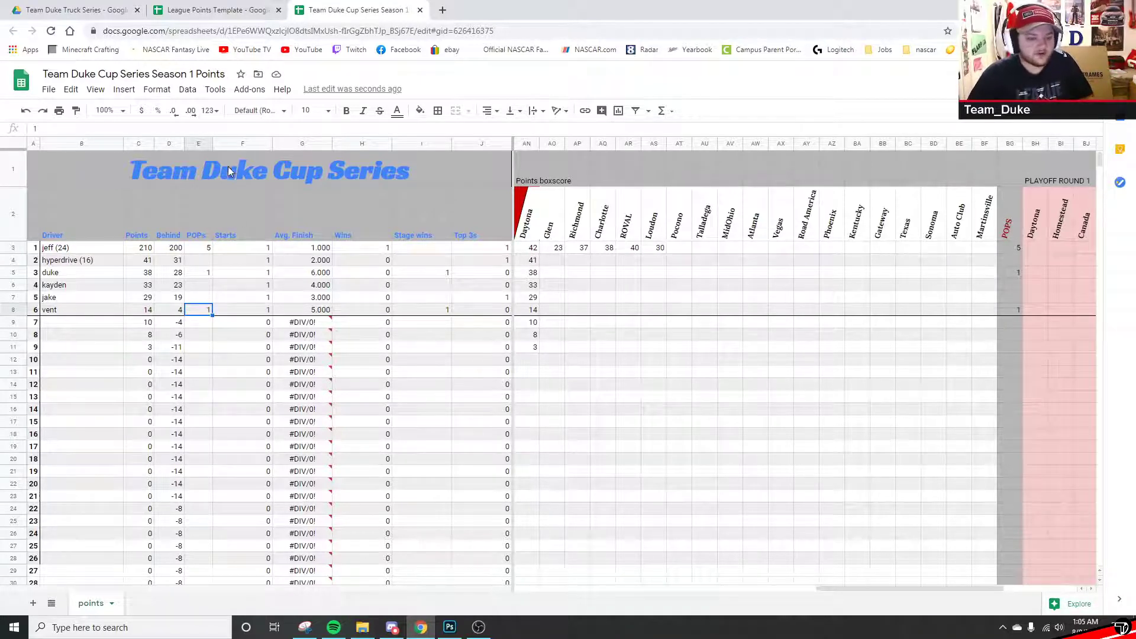
pyautogui.click(231, 145)
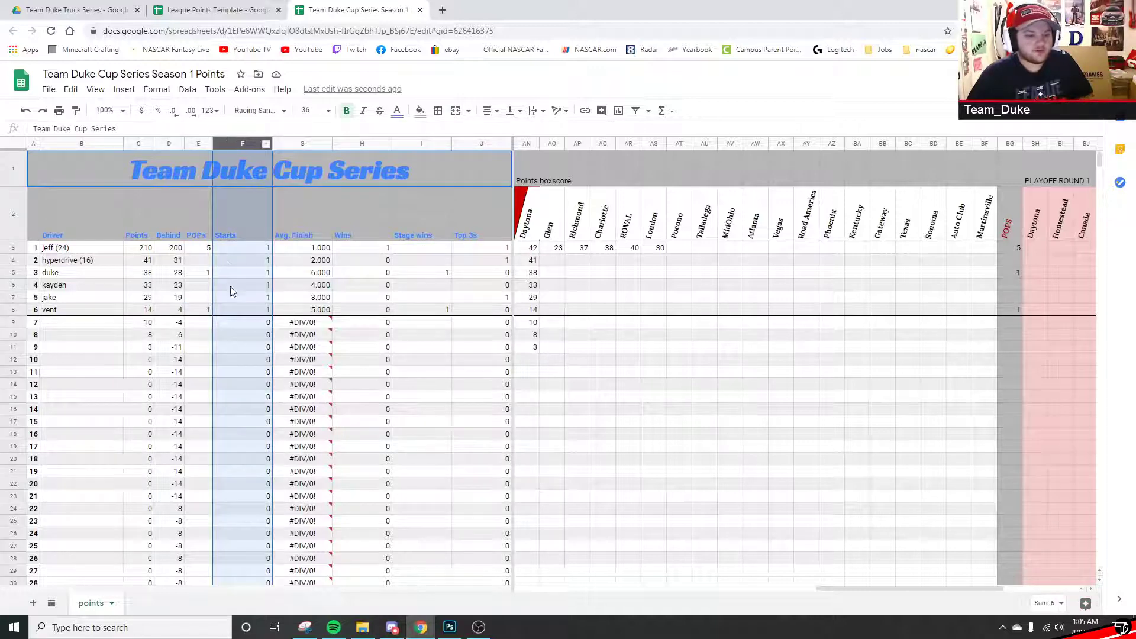
pyautogui.click(225, 249)
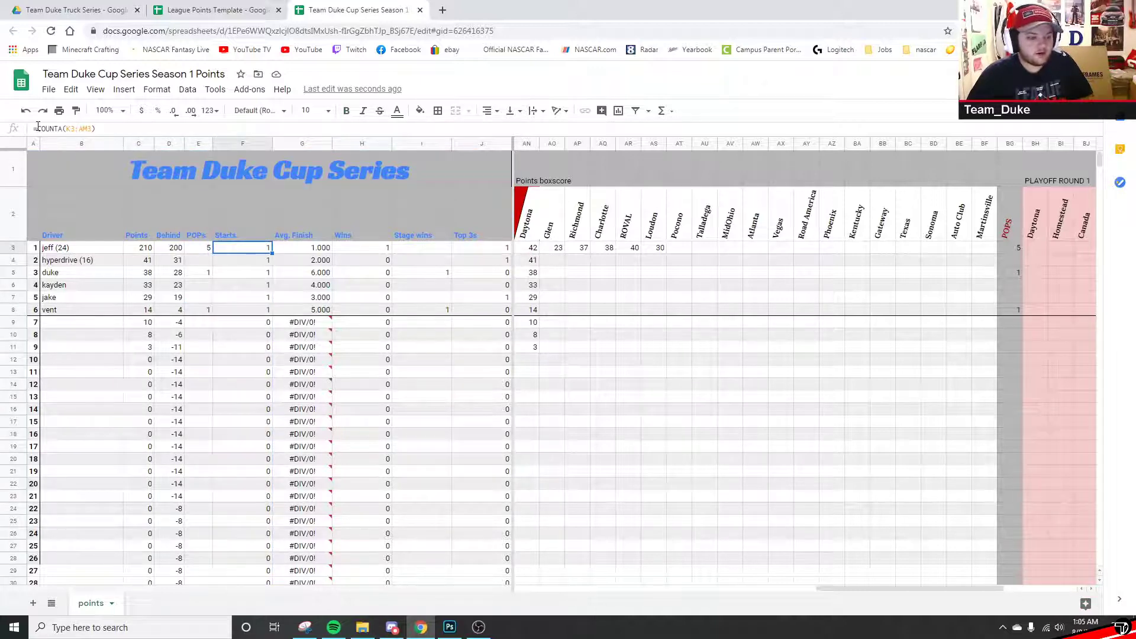
# - Enter the leader's finishes 2, 4, 7, 3 and 6 across row 3 of the Positional Boxscore
pyautogui.moveTo(831, 588); pyautogui.dragTo(495, 585)
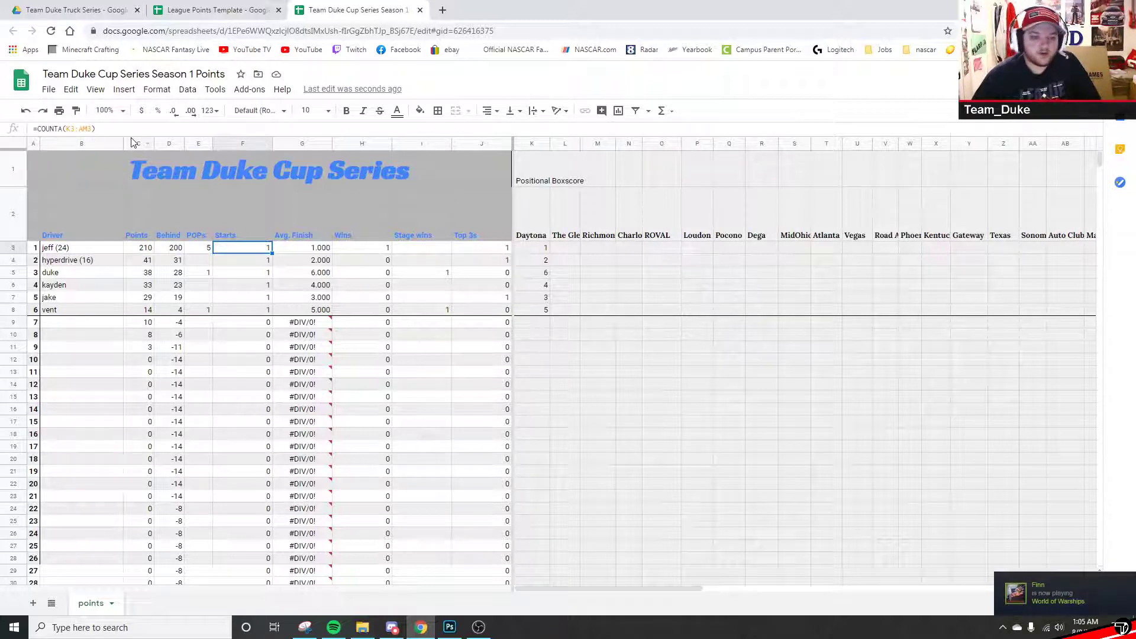
pyautogui.click(556, 251)
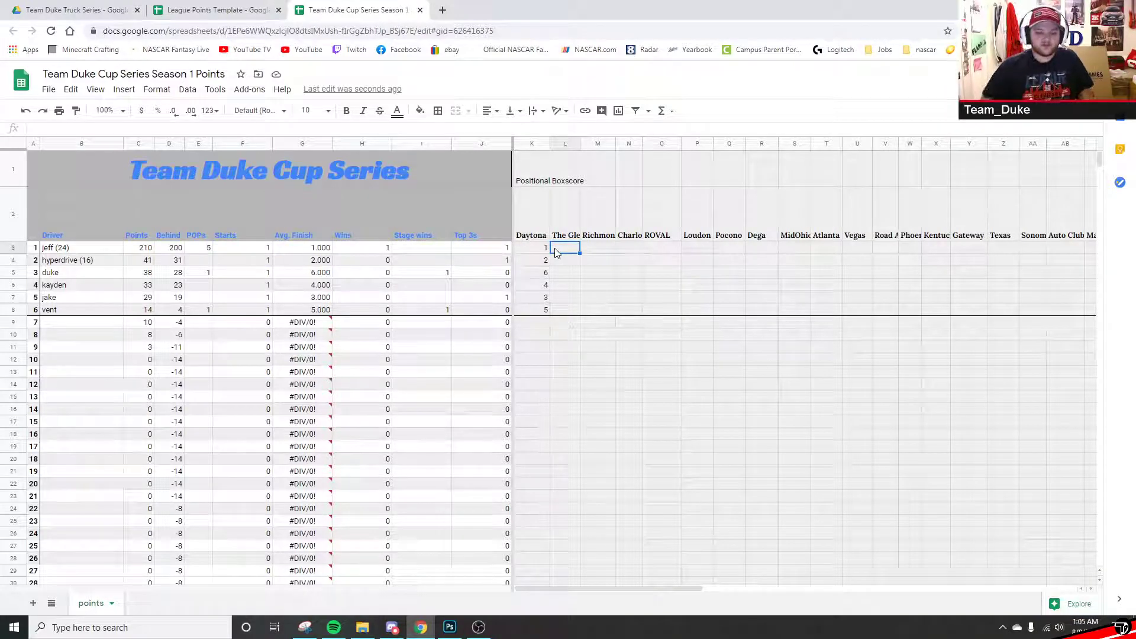
pyautogui.write('2')
pyautogui.press('Tab')
pyautogui.write('4')
pyautogui.press('Tab')
pyautogui.write('7')
pyautogui.press('Tab')
pyautogui.write('3')
pyautogui.press('Tab')
pyautogui.write('6')
pyautogui.press('Tab')
# - Compare the leader's Starts formula against his entered finishes
pyautogui.moveTo(543, 248); pyautogui.dragTo(782, 255)
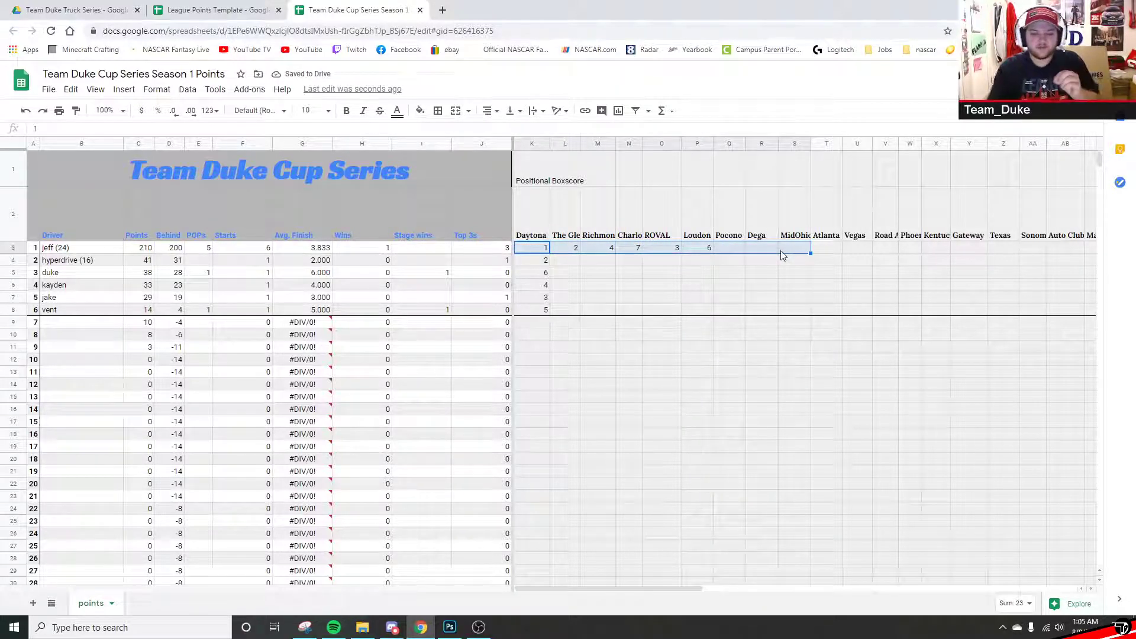
pyautogui.click(784, 254)
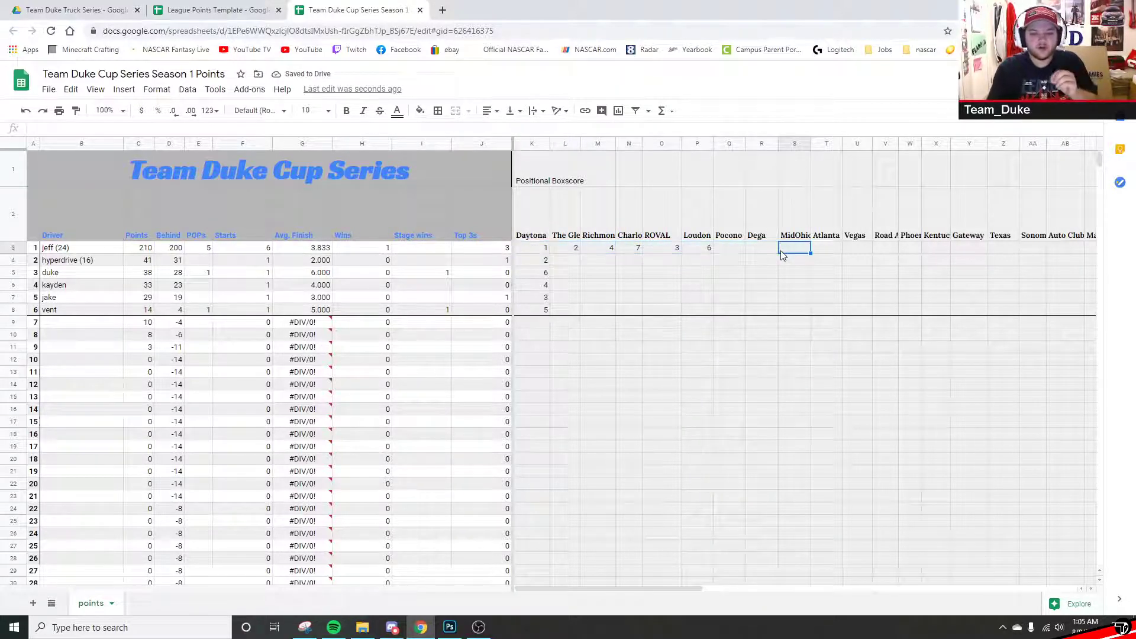
pyautogui.click(248, 252)
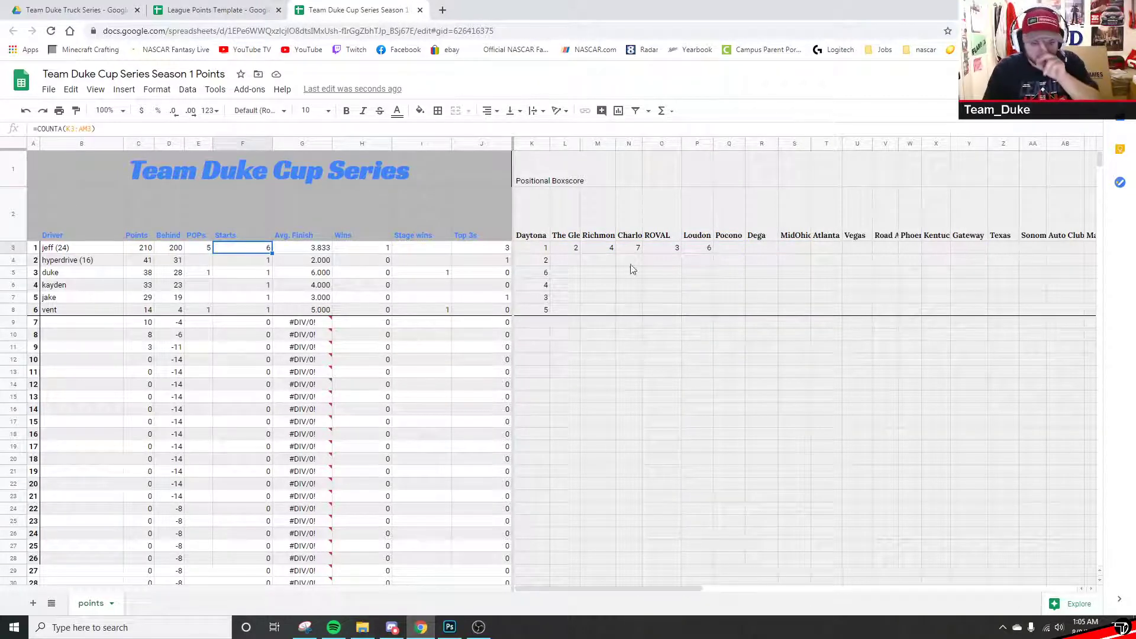
pyautogui.moveTo(531, 248); pyautogui.dragTo(707, 258)
pyautogui.click(705, 253)
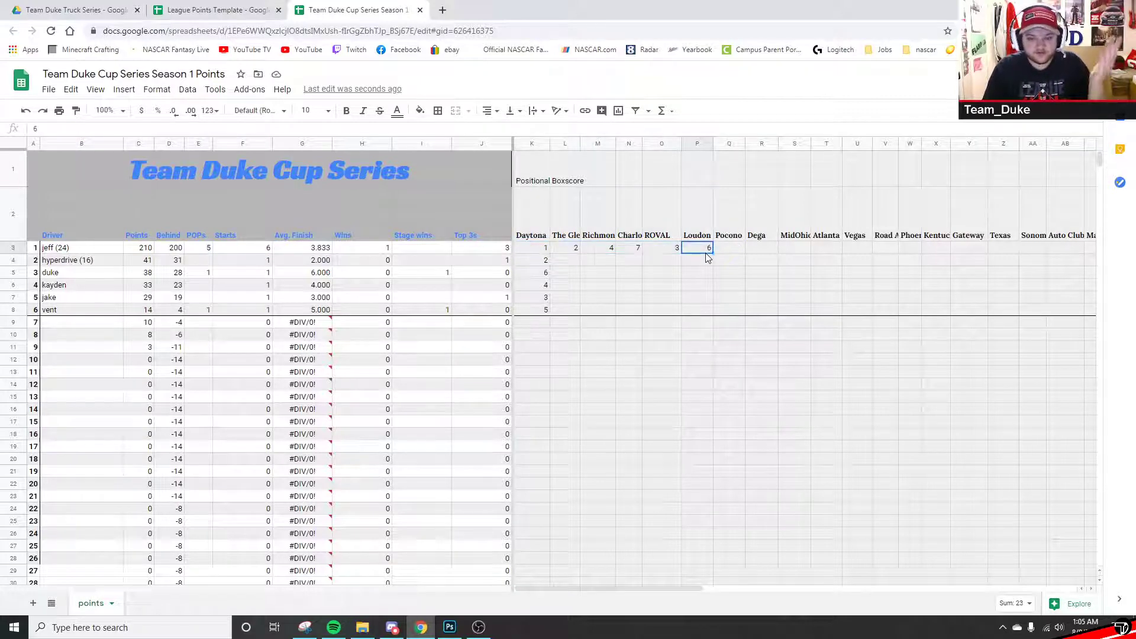
pyautogui.click(728, 253)
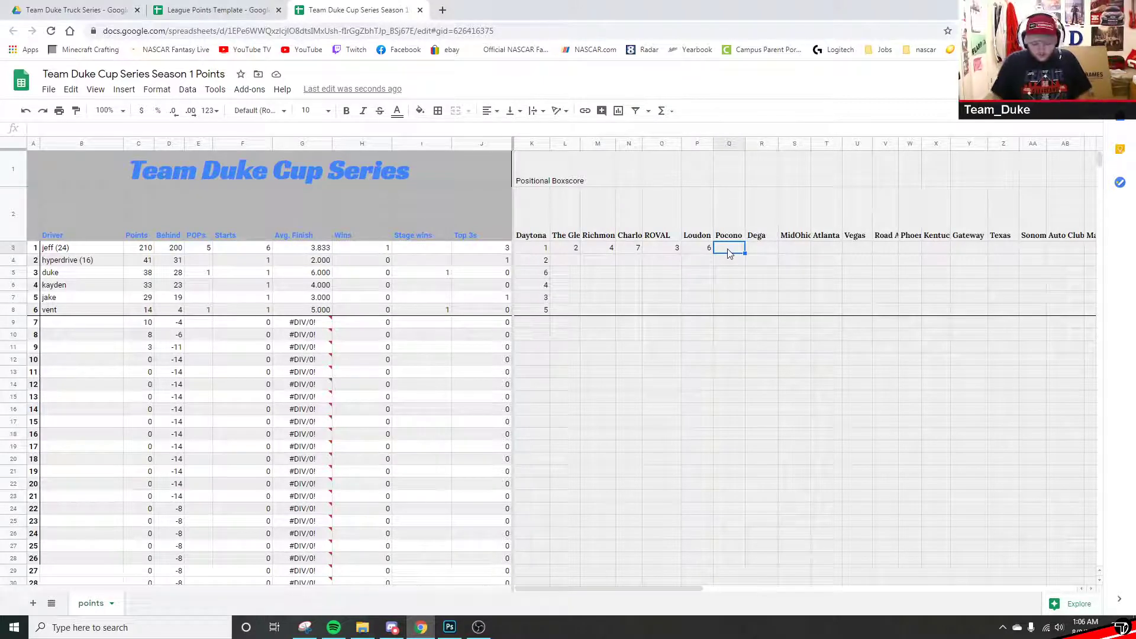
# - Leave the Pocono finish blank and enter 5 for Dega, giving 7 starts
pyautogui.write('0')
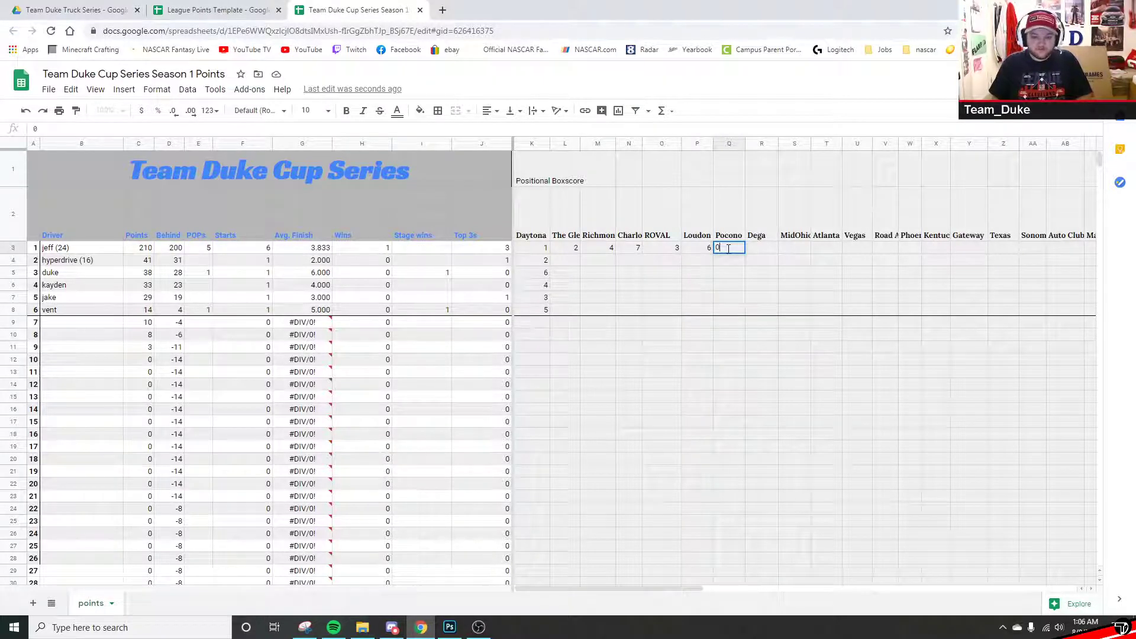
pyautogui.press('Tab')
pyautogui.click(727, 252)
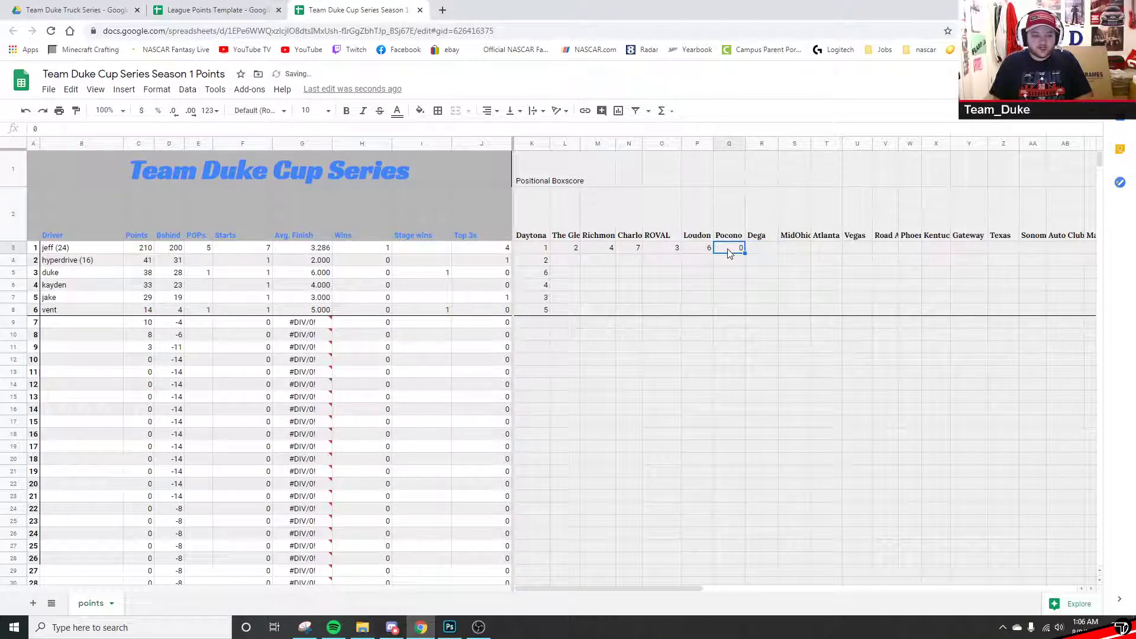
pyautogui.press('Tab')
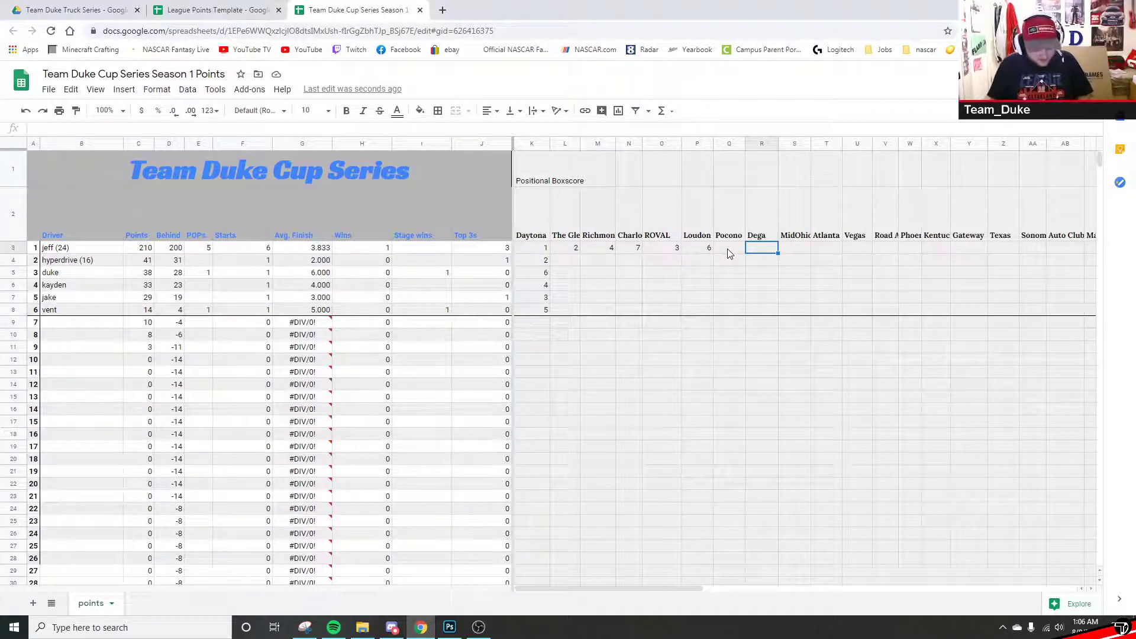
pyautogui.write('5')
pyautogui.press('Tab')
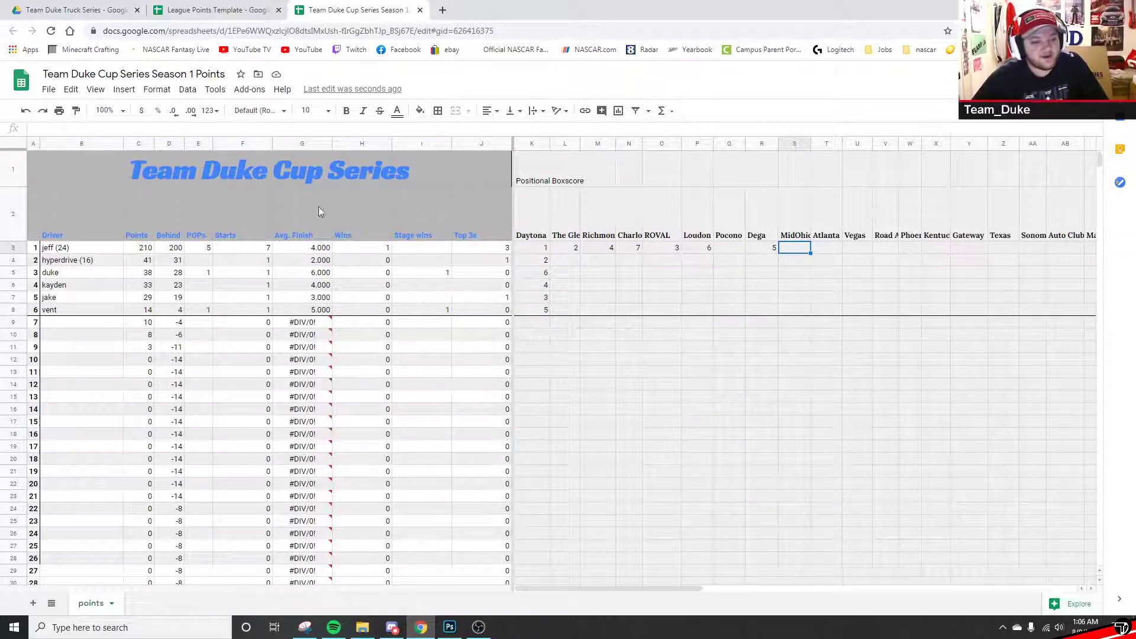
pyautogui.click(293, 143)
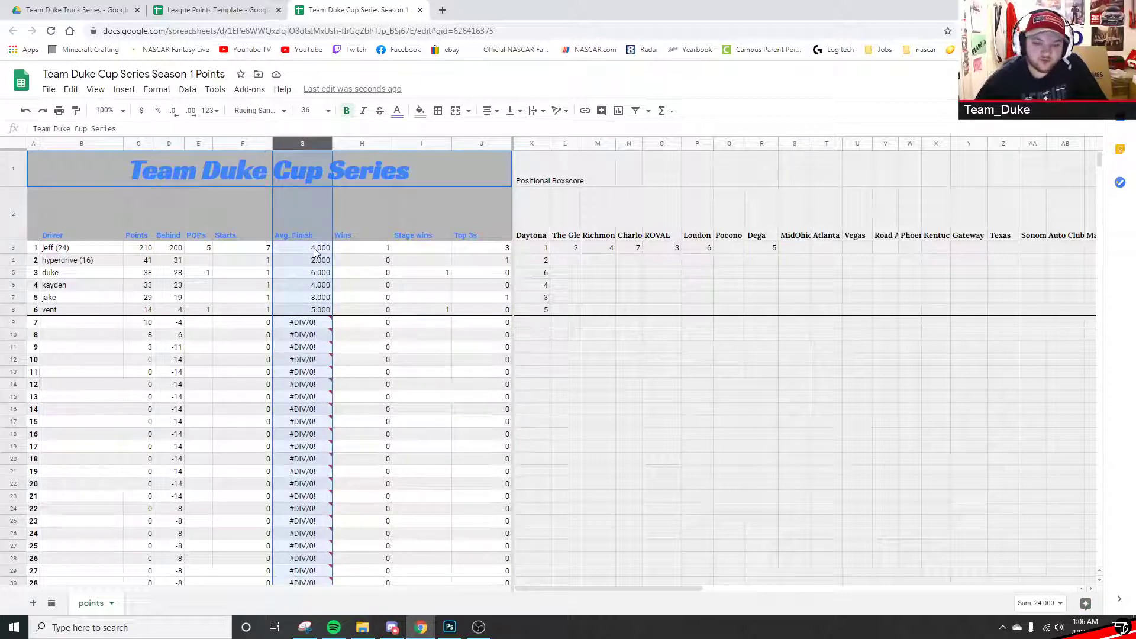
# - Inspect the leader's AVERAGE formula in the Avg. Finish cell G3
pyautogui.click(525, 253)
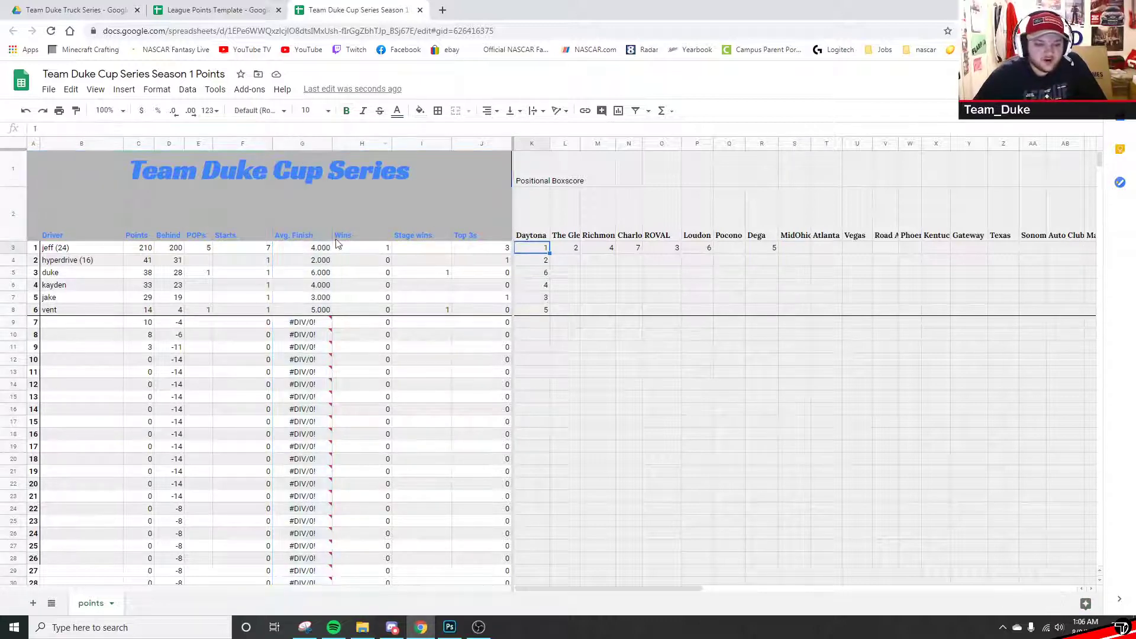
pyautogui.click(300, 147)
pyautogui.click(305, 247)
pyautogui.click(149, 131)
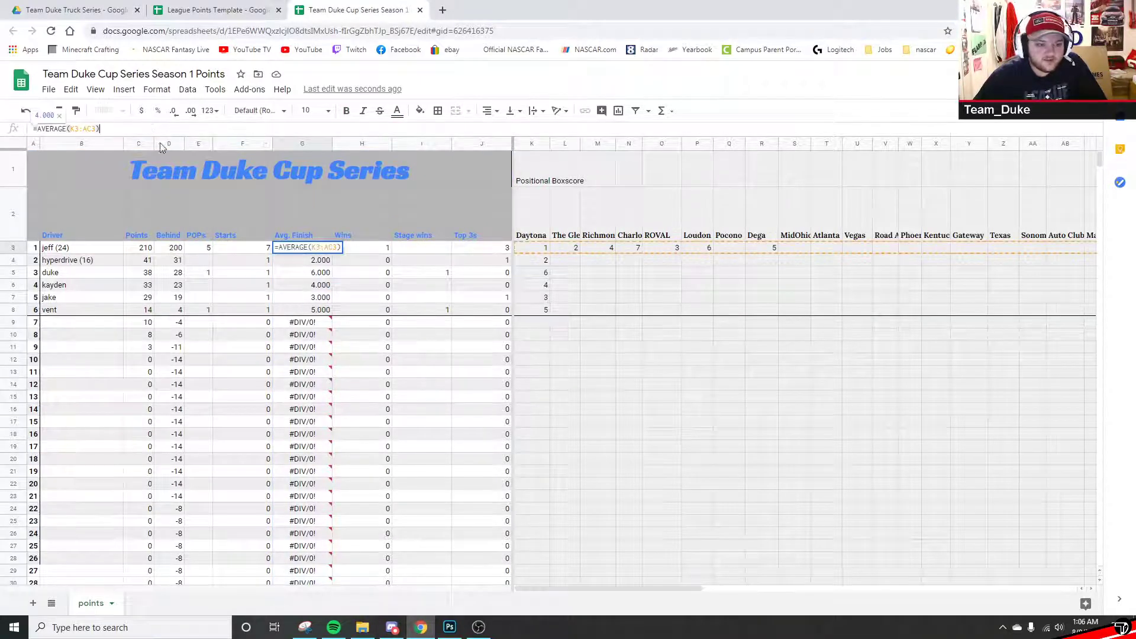
pyautogui.moveTo(609, 590); pyautogui.dragTo(748, 583)
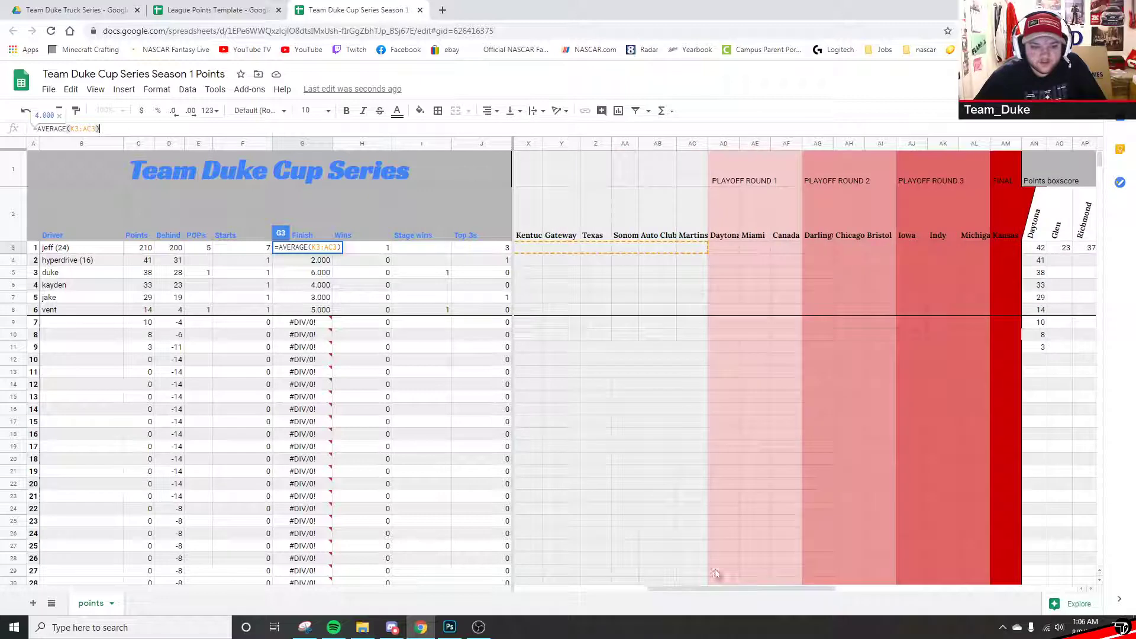
# - Correct the AVERAGE range to K3:AM3 and recheck it, giving 4.000
pyautogui.click(92, 129)
pyautogui.press('BackSpace')
pyautogui.write('C')
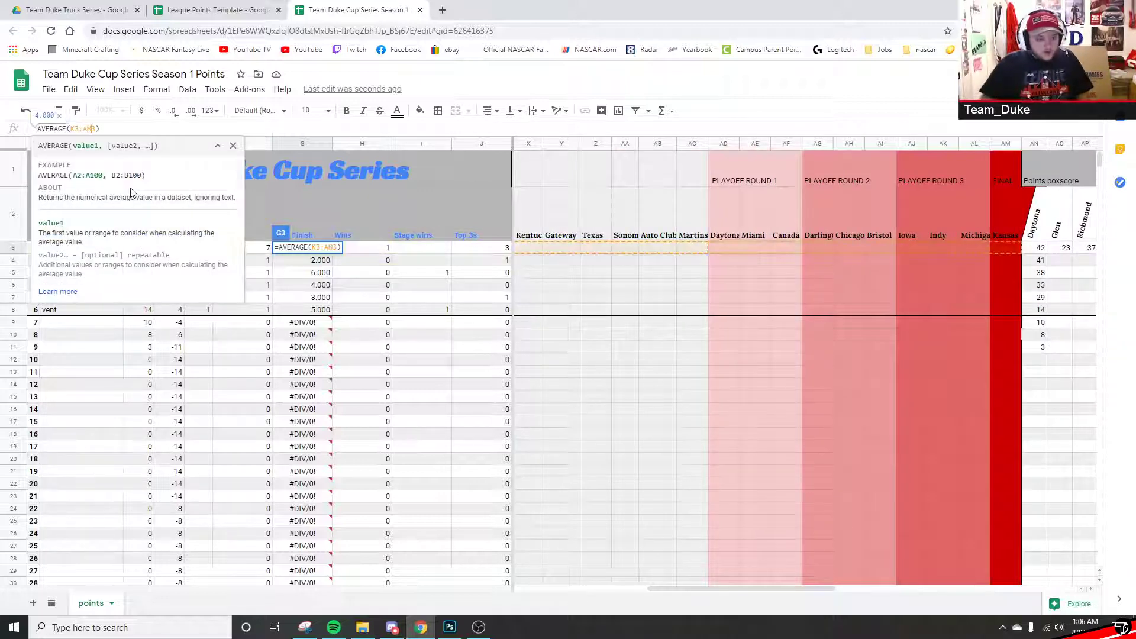
pyautogui.press('Return')
pyautogui.click(309, 251)
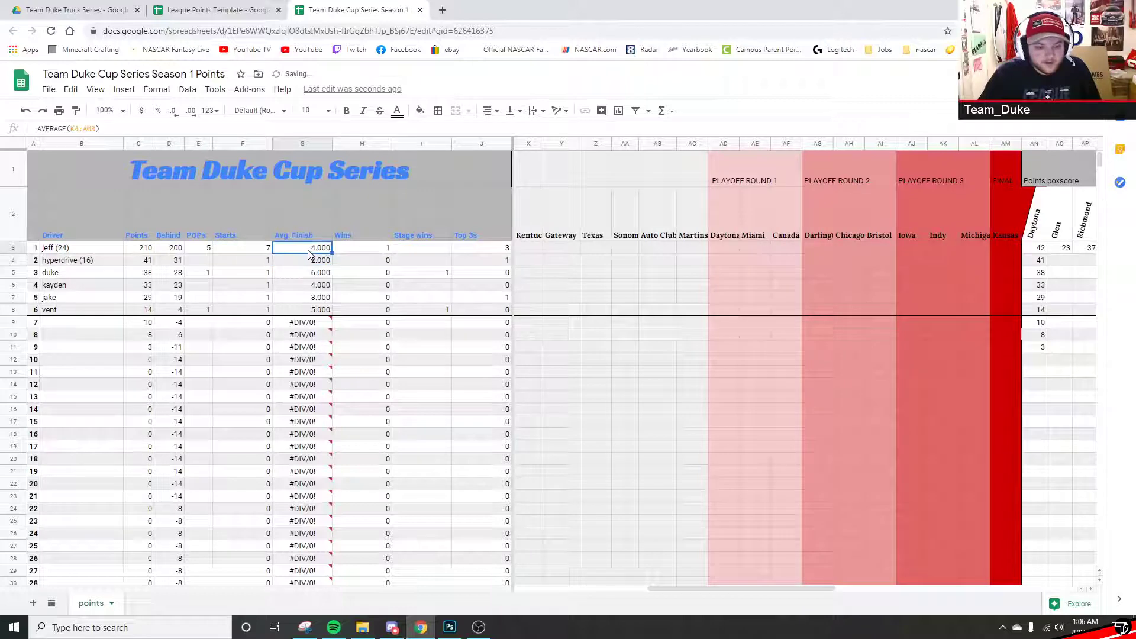
pyautogui.click(147, 128)
pyautogui.moveTo(828, 588); pyautogui.dragTo(664, 567)
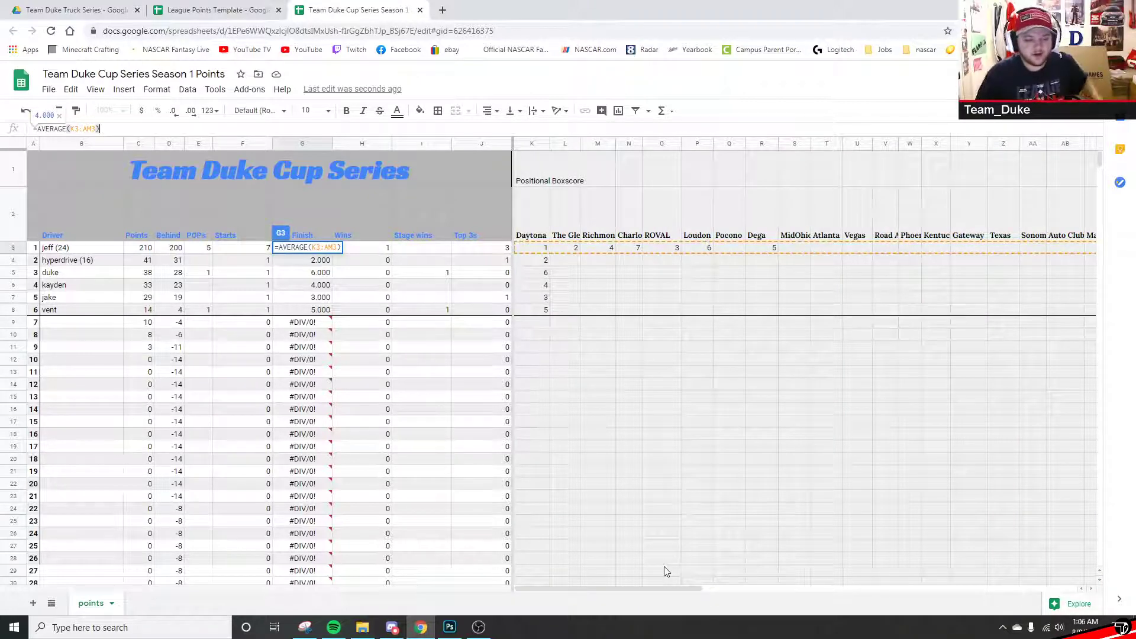
pyautogui.click(788, 254)
pyautogui.click(738, 255)
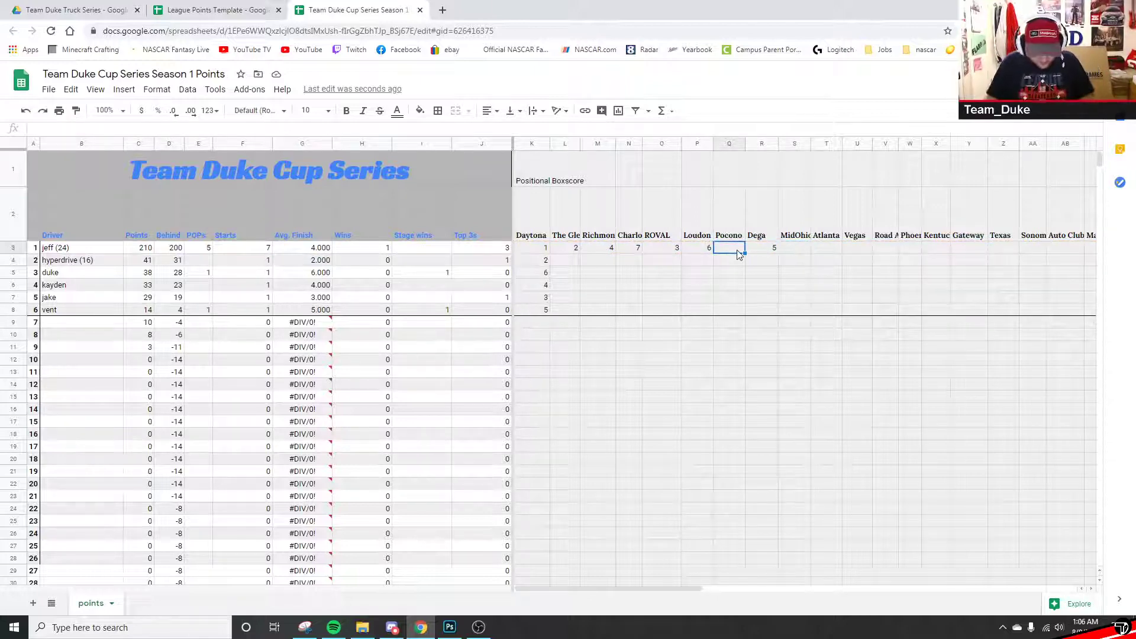
pyautogui.write('0')
pyautogui.press('Tab')
pyautogui.press('Tab')
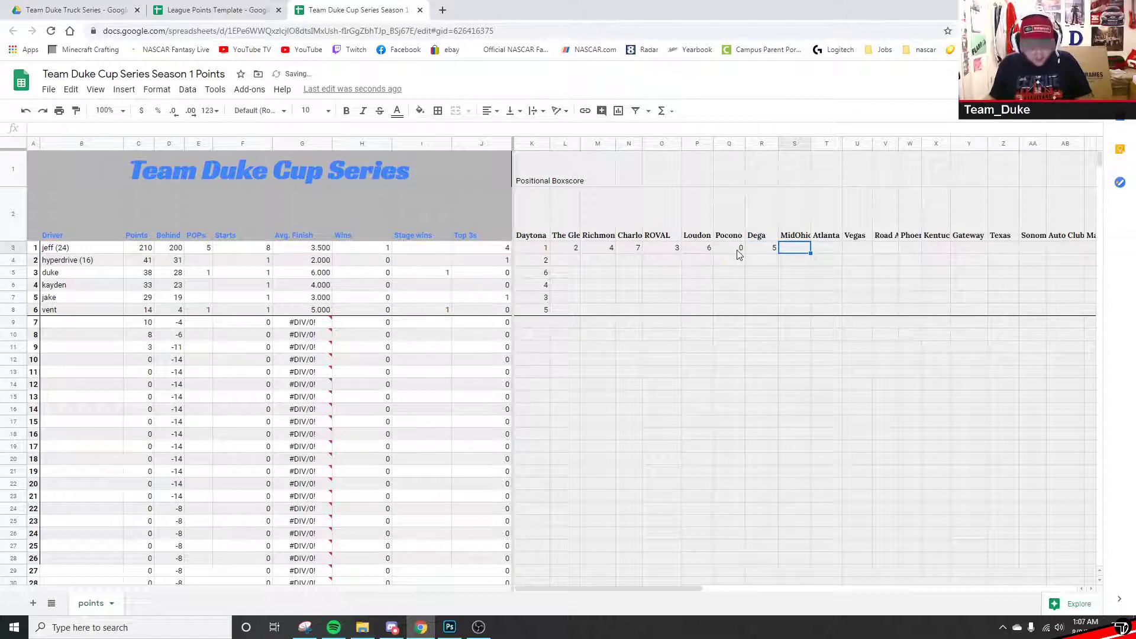
pyautogui.write('0')
pyautogui.press('Tab')
pyautogui.write('0')
pyautogui.press('Tab')
pyautogui.write('0')
pyautogui.press('Tab')
pyautogui.write('0')
pyautogui.press('Tab')
pyautogui.write('0')
pyautogui.press('Tab')
pyautogui.write('0')
pyautogui.press('Tab')
pyautogui.write('0')
pyautogui.press('Tab')
pyautogui.write('0')
pyautogui.press('Tab')
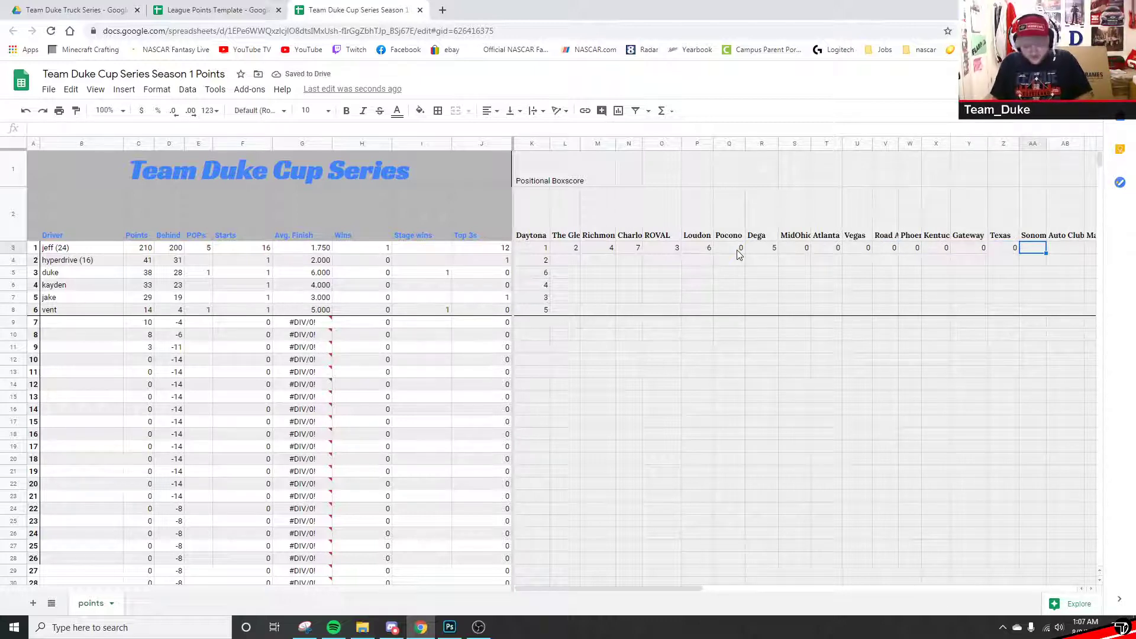
pyautogui.press('Left')
pyautogui.press('Delete')
pyautogui.press('Left')
pyautogui.press('Delete')
pyautogui.press('Left')
pyautogui.press('Delete')
pyautogui.press('Left')
pyautogui.press('Delete')
pyautogui.press('Left')
pyautogui.press('Delete')
pyautogui.press('Left')
pyautogui.press('Delete')
pyautogui.press('Left')
pyautogui.press('Delete')
pyautogui.press('Left')
pyautogui.press('Delete')
pyautogui.click(737, 249)
pyautogui.press('Delete')
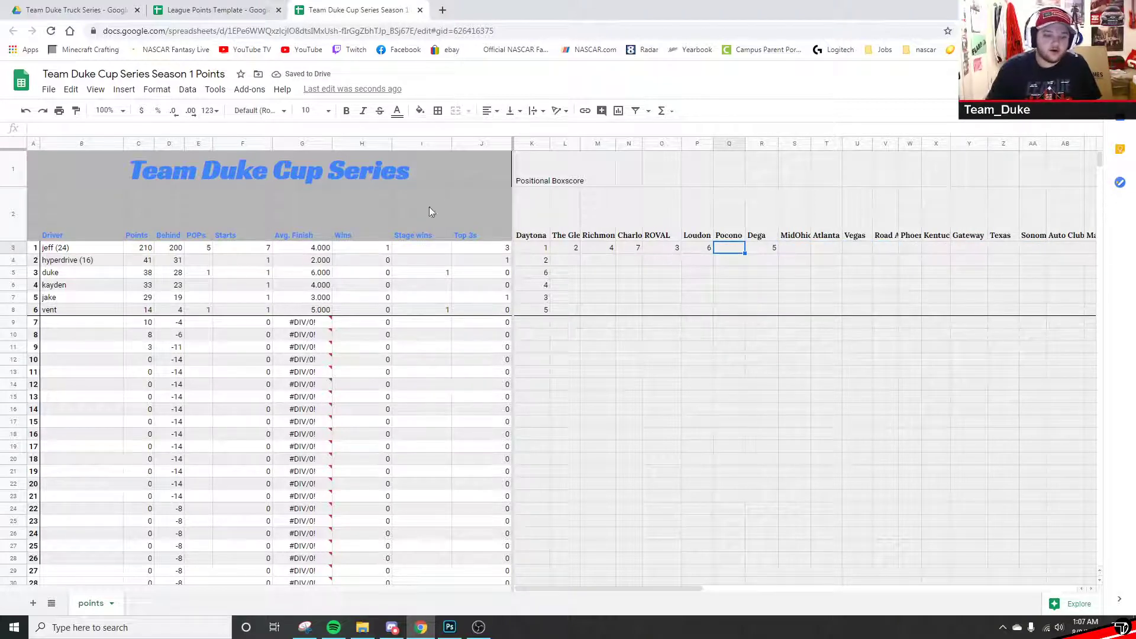
# - Enter 1st-place finishes at MidOhio and Atlanta, raising the first driver's Wins to 3
pyautogui.click(360, 143)
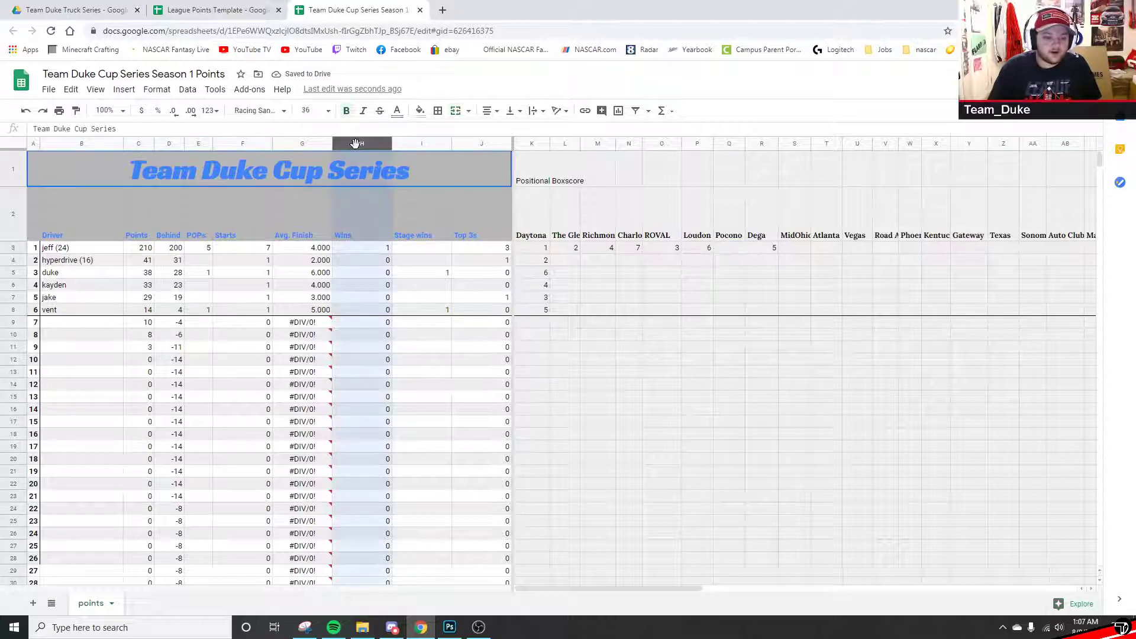
pyautogui.click(354, 253)
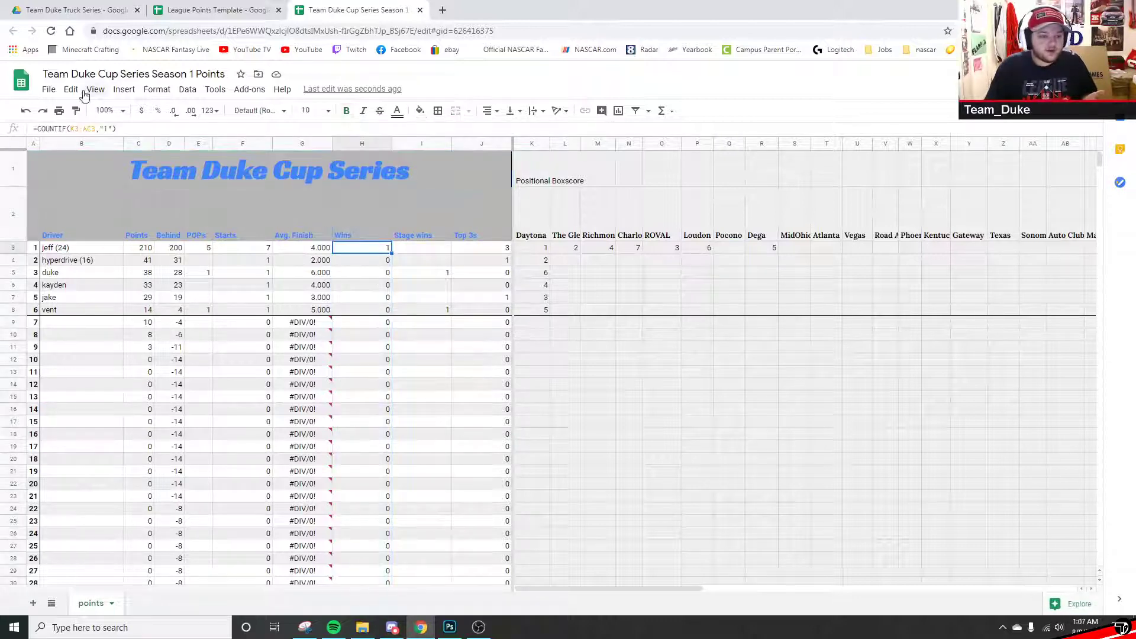
pyautogui.moveTo(521, 250); pyautogui.dragTo(908, 256)
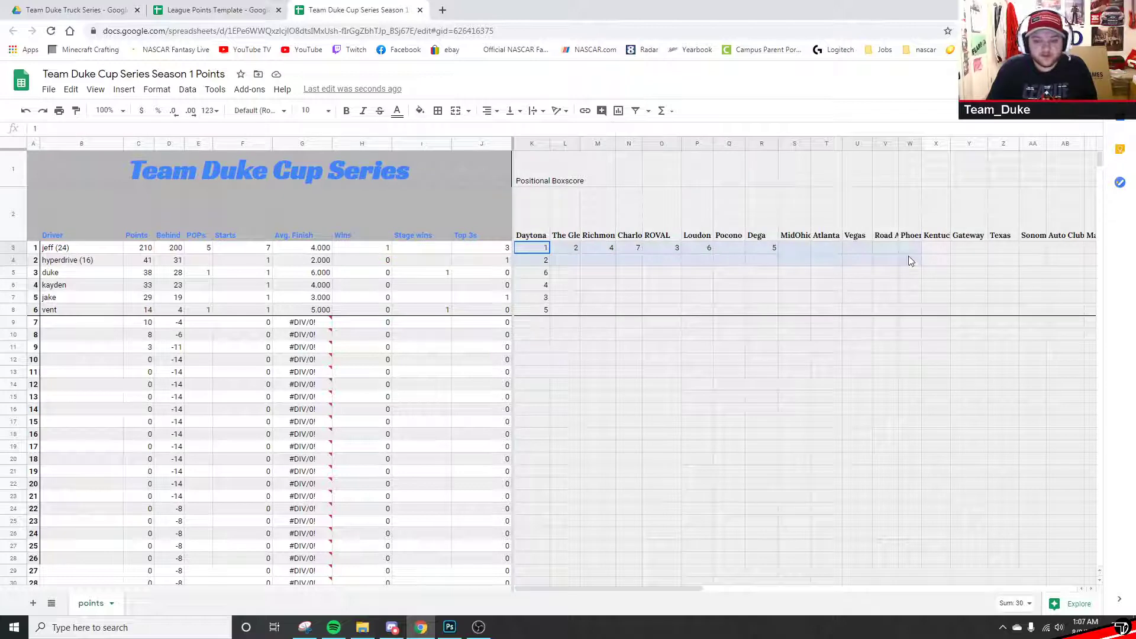
pyautogui.click(796, 247)
pyautogui.write('1')
pyautogui.press('Tab')
pyautogui.write('1')
pyautogui.press('Tab')
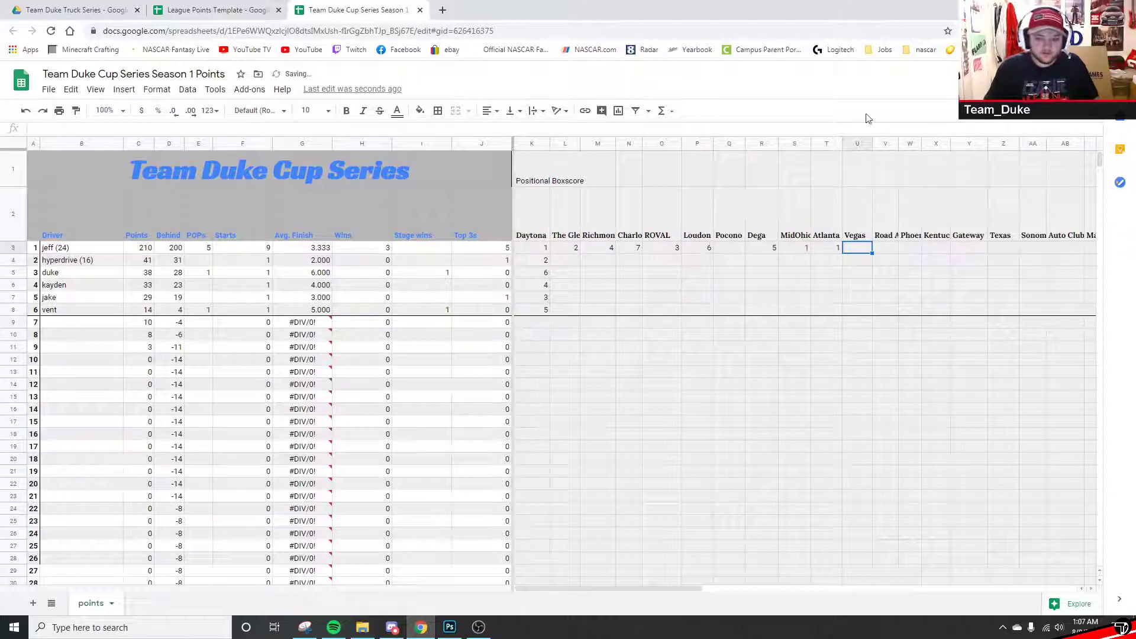
pyautogui.click(355, 249)
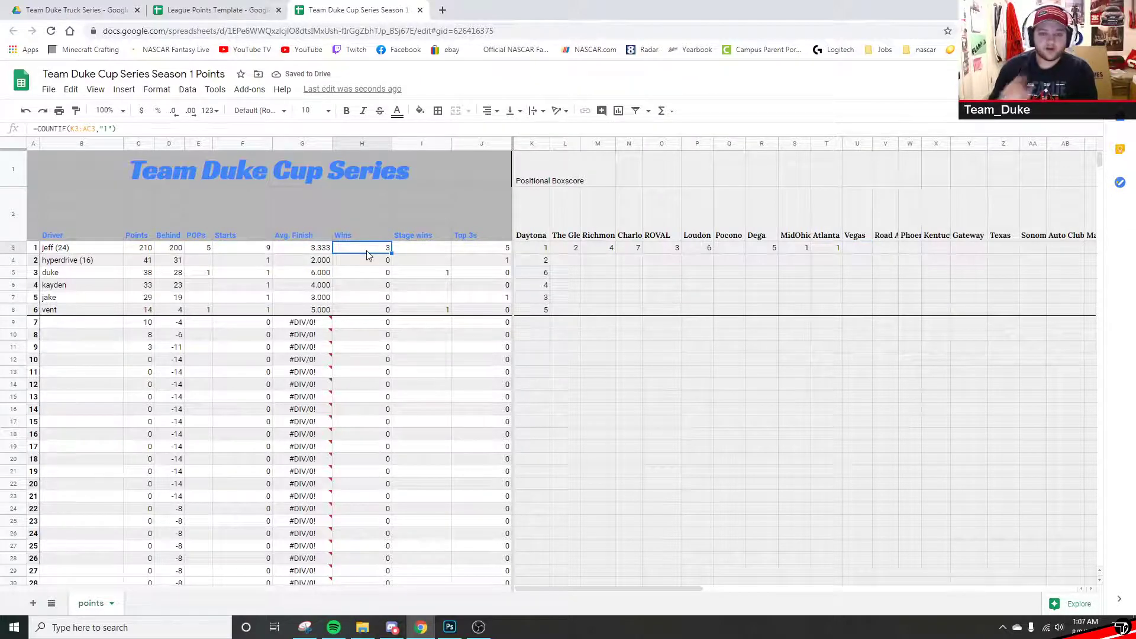
pyautogui.click(467, 249)
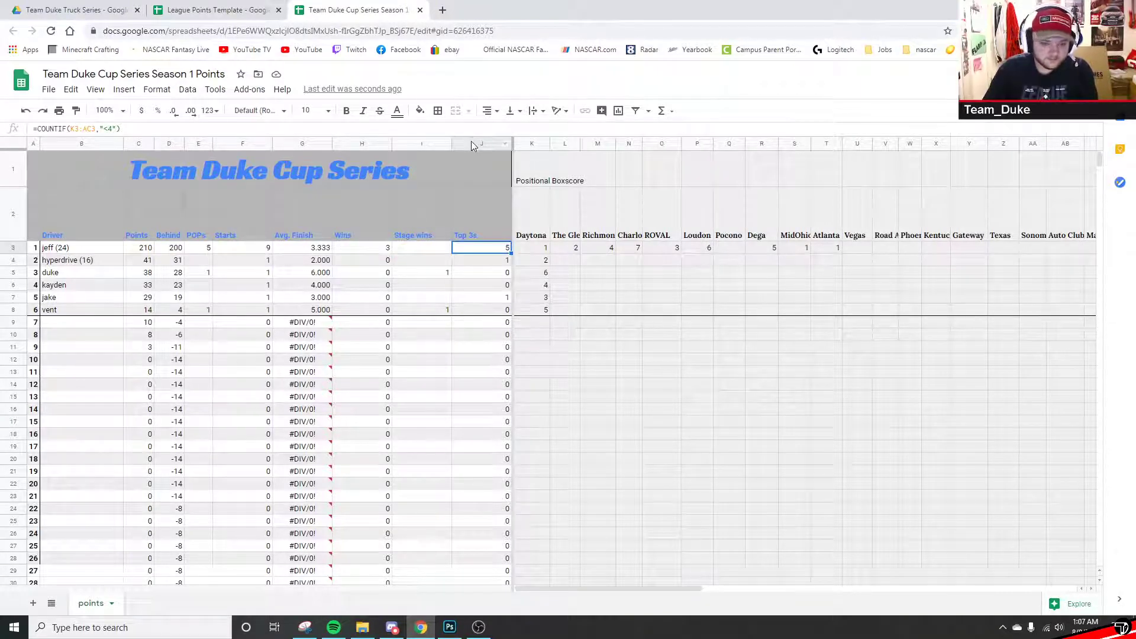
pyautogui.click(471, 143)
pyautogui.click(465, 249)
pyautogui.click(174, 131)
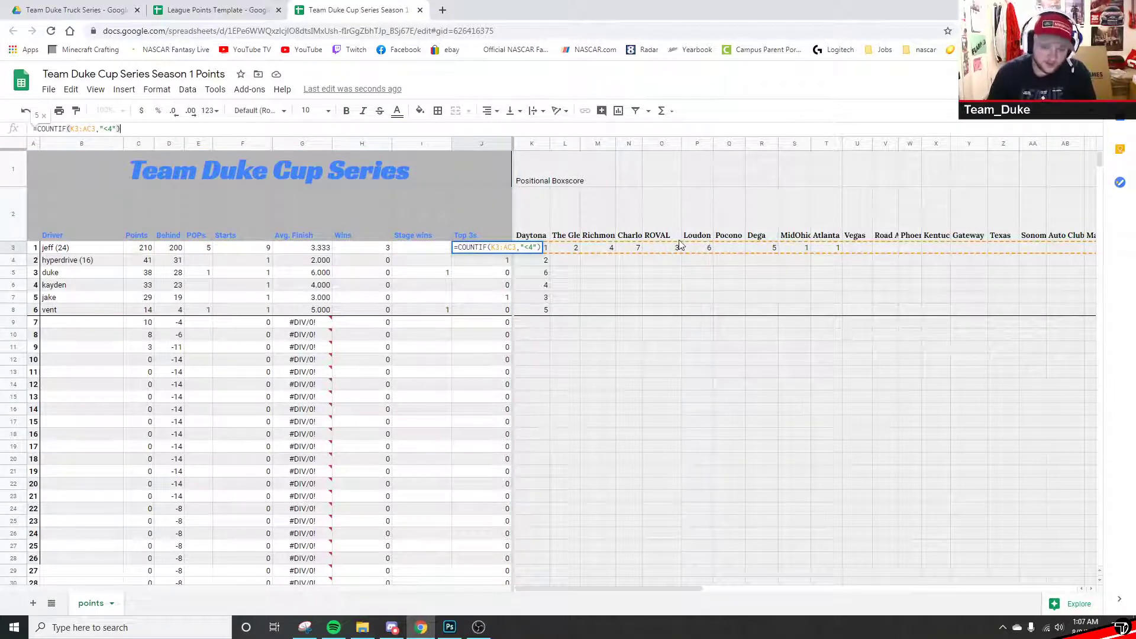
pyautogui.click(658, 298)
pyautogui.click(539, 248)
pyautogui.click(568, 248)
pyautogui.click(661, 248)
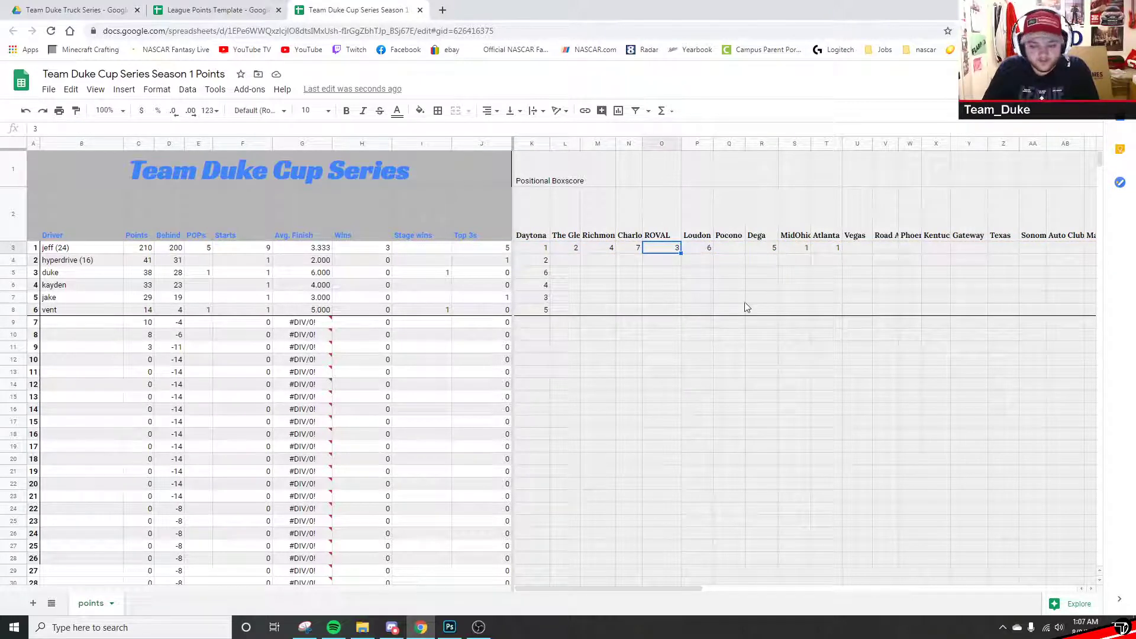
pyautogui.click(796, 250)
pyautogui.click(825, 247)
pyautogui.click(808, 286)
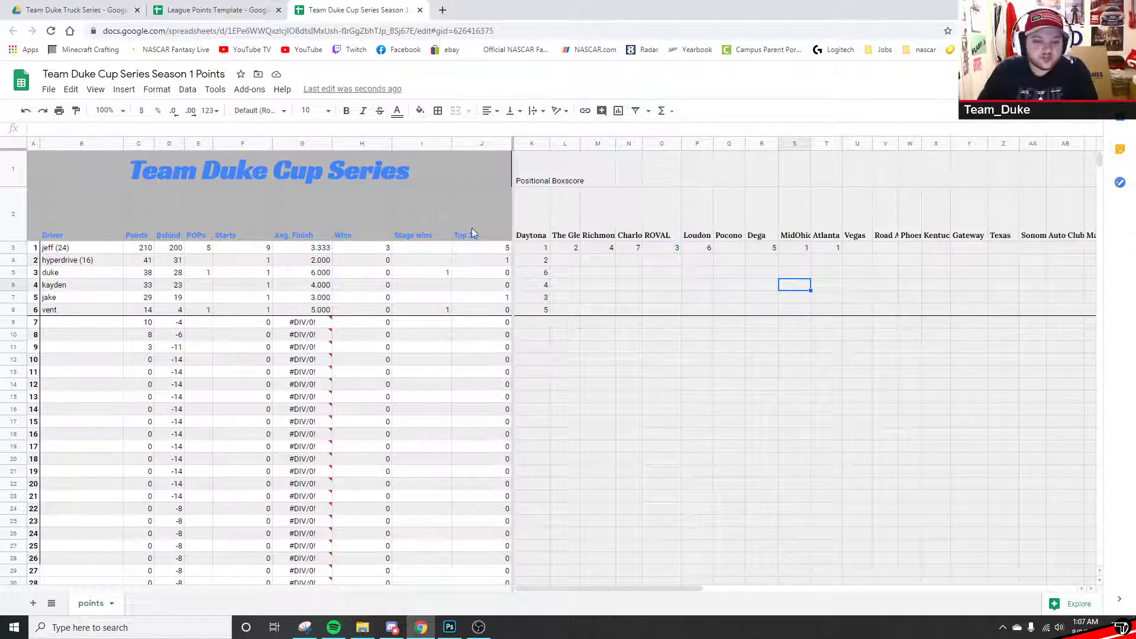
pyautogui.click(484, 251)
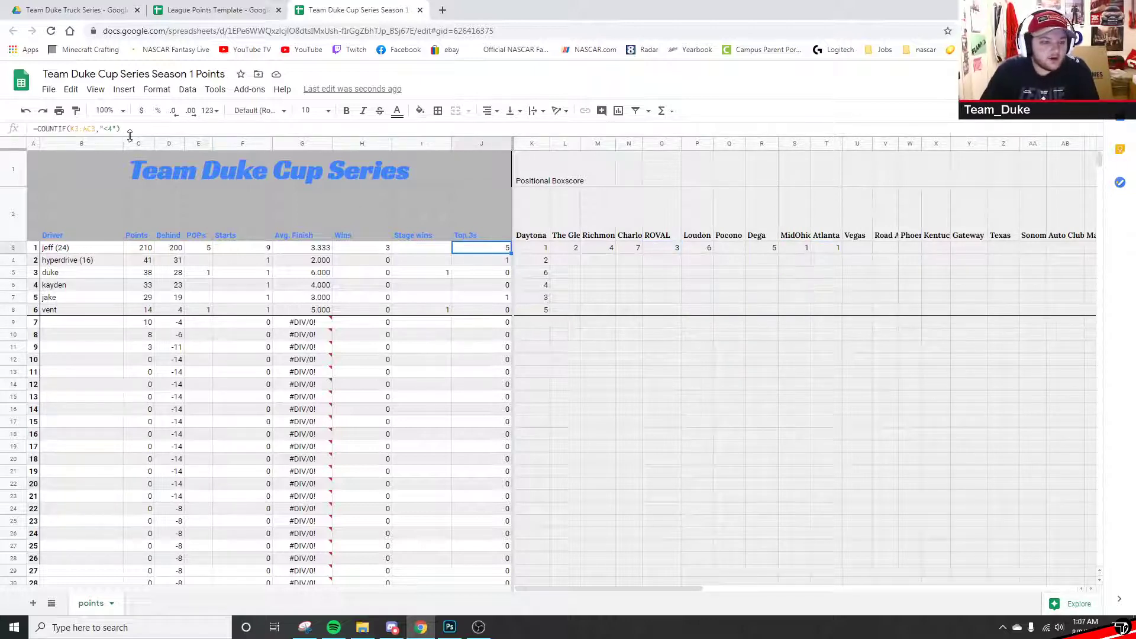
pyautogui.click(111, 129)
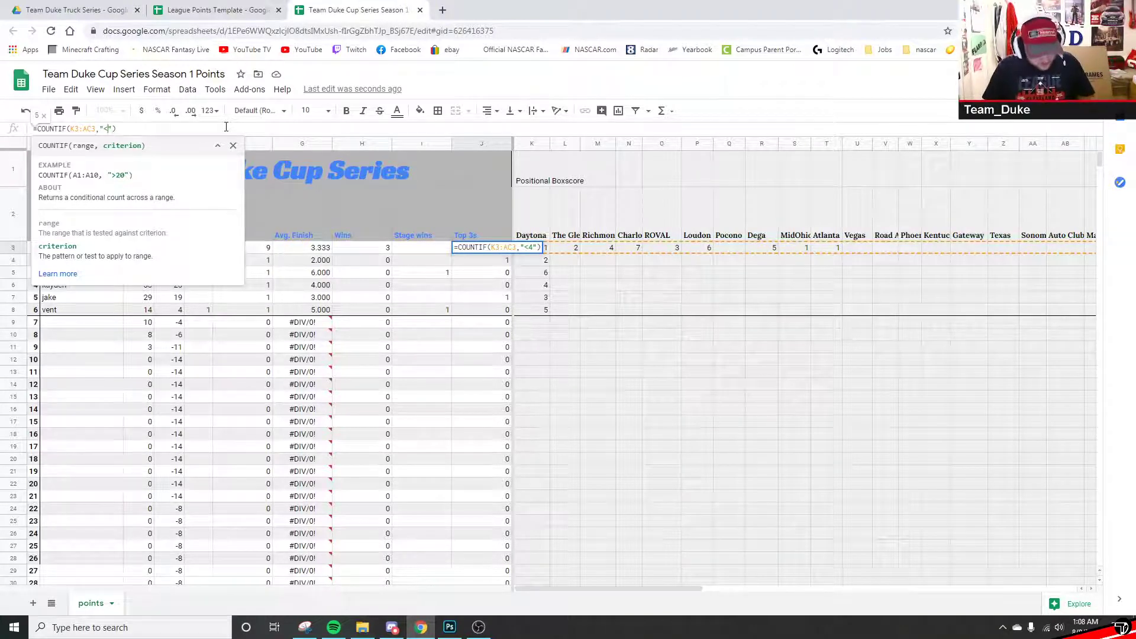
pyautogui.press('Return')
pyautogui.press('Up')
pyautogui.click(111, 130)
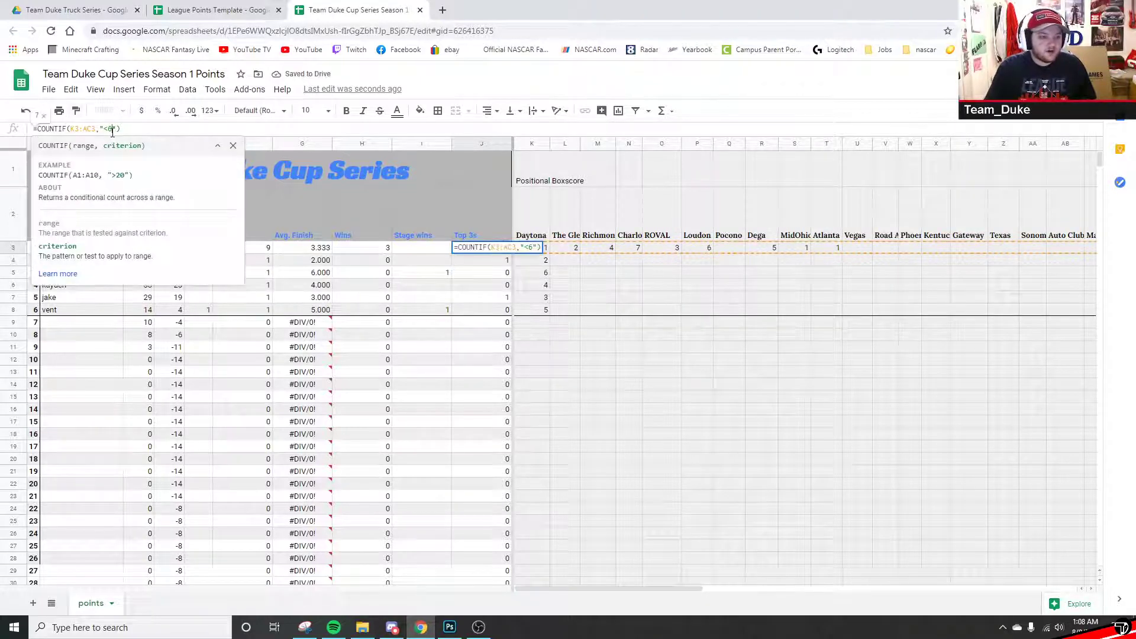
pyautogui.press('BackSpace')
pyautogui.write('3')
pyautogui.press('Return')
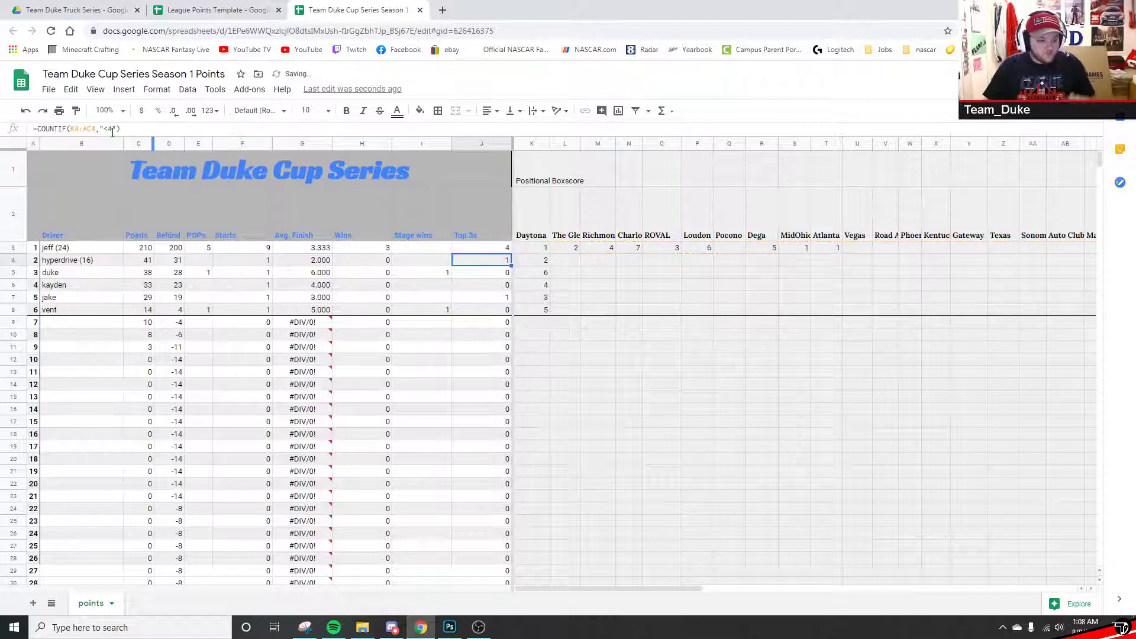
pyautogui.press('Up')
pyautogui.click(116, 129)
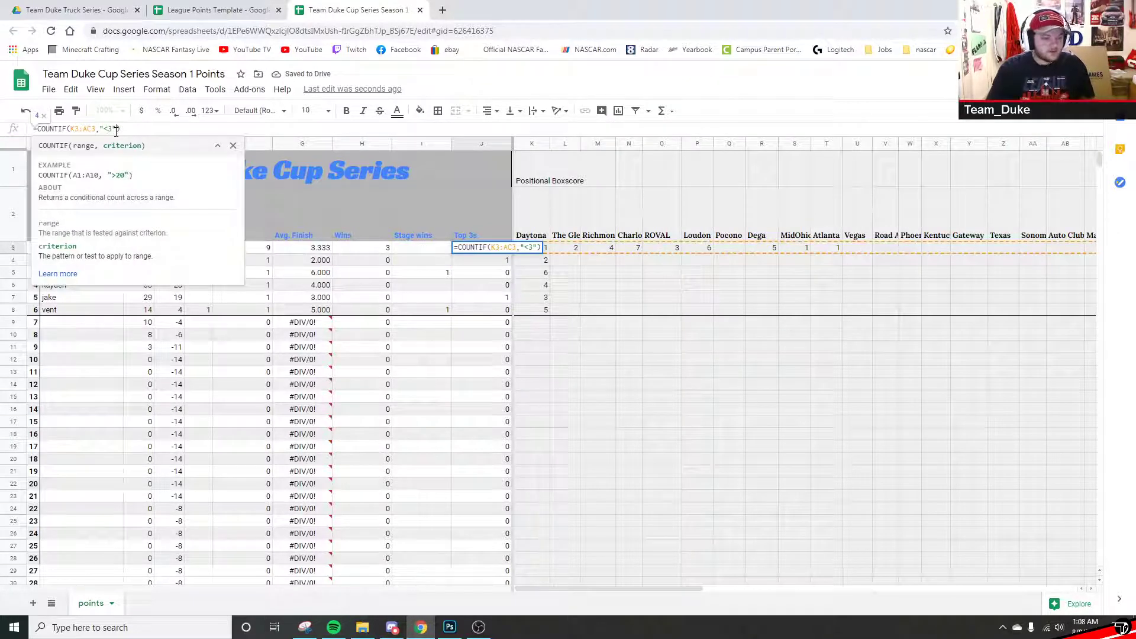
pyautogui.press('BackSpace')
pyautogui.write('4')
pyautogui.press('Return')
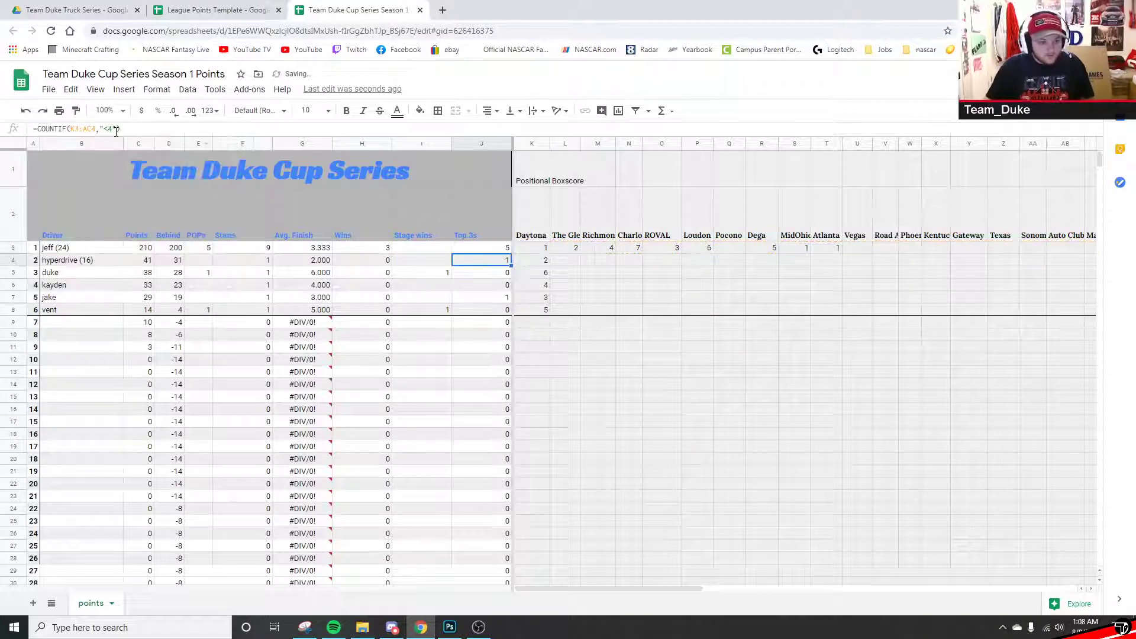
pyautogui.press('Up')
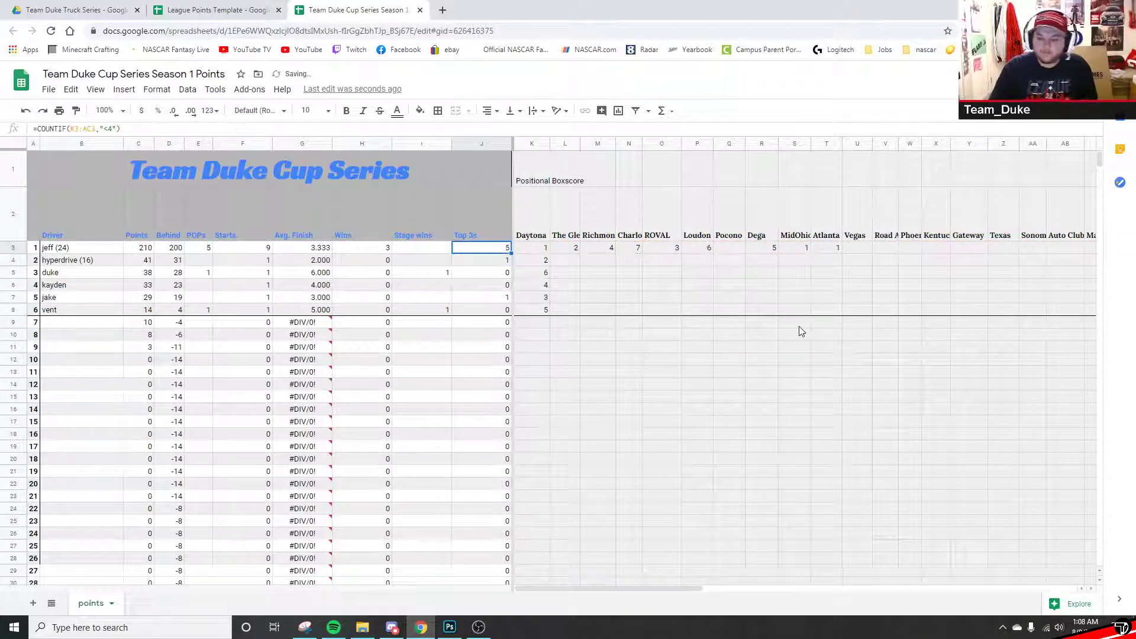
pyautogui.click(863, 299)
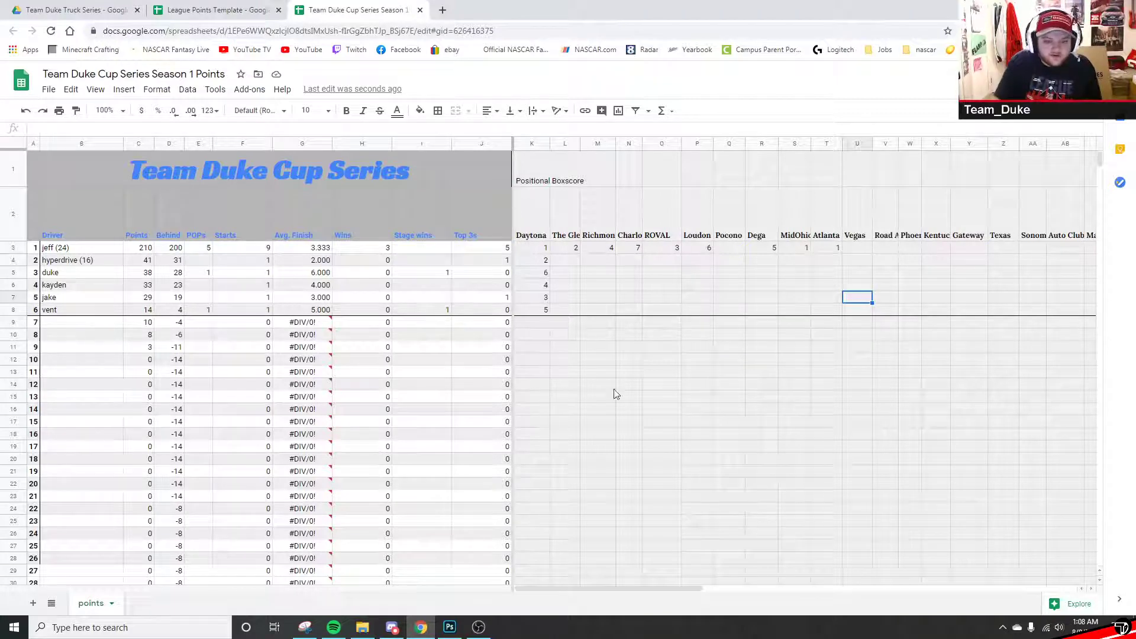
pyautogui.moveTo(588, 587); pyautogui.dragTo(538, 553)
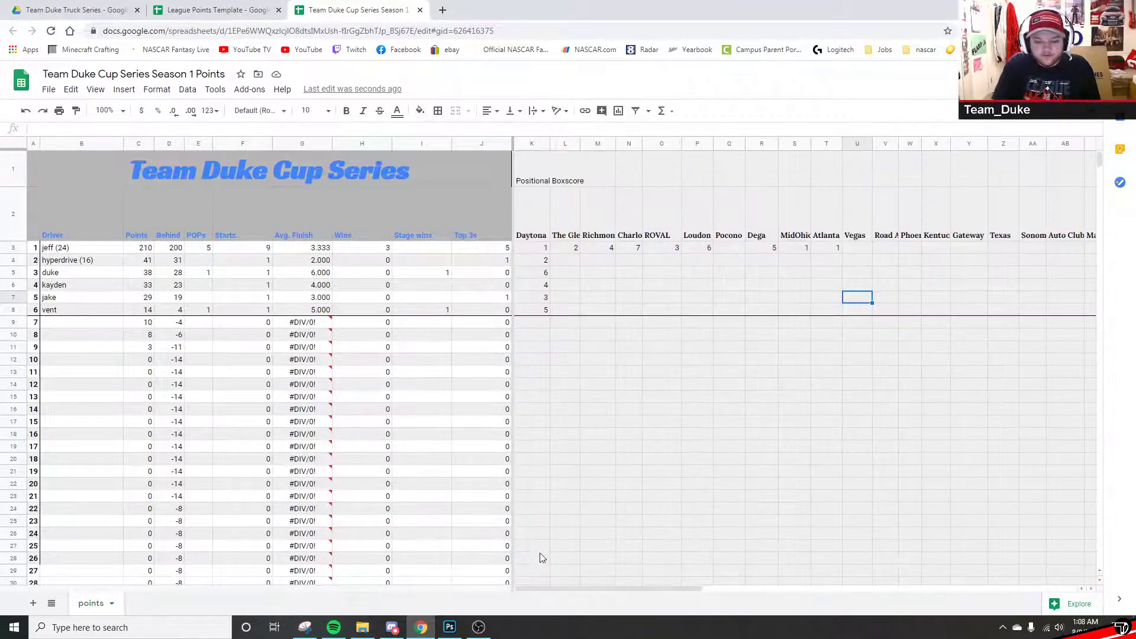
# - Switch to the League Points Template, then start and cancel a File > Make a copy
pyautogui.click(201, 10)
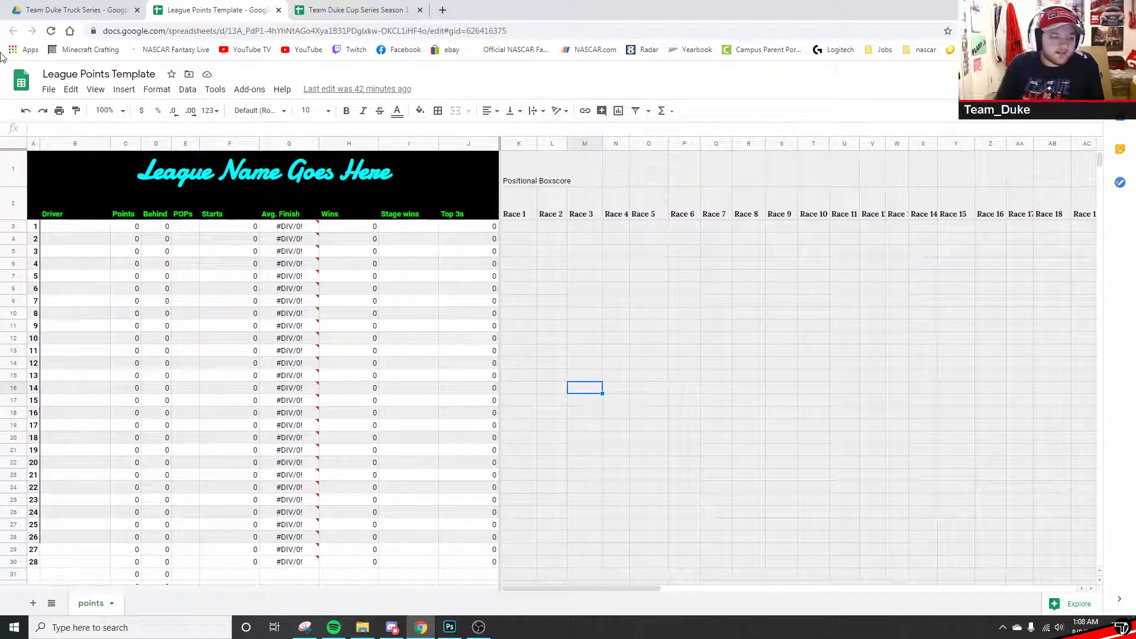
pyautogui.click(48, 89)
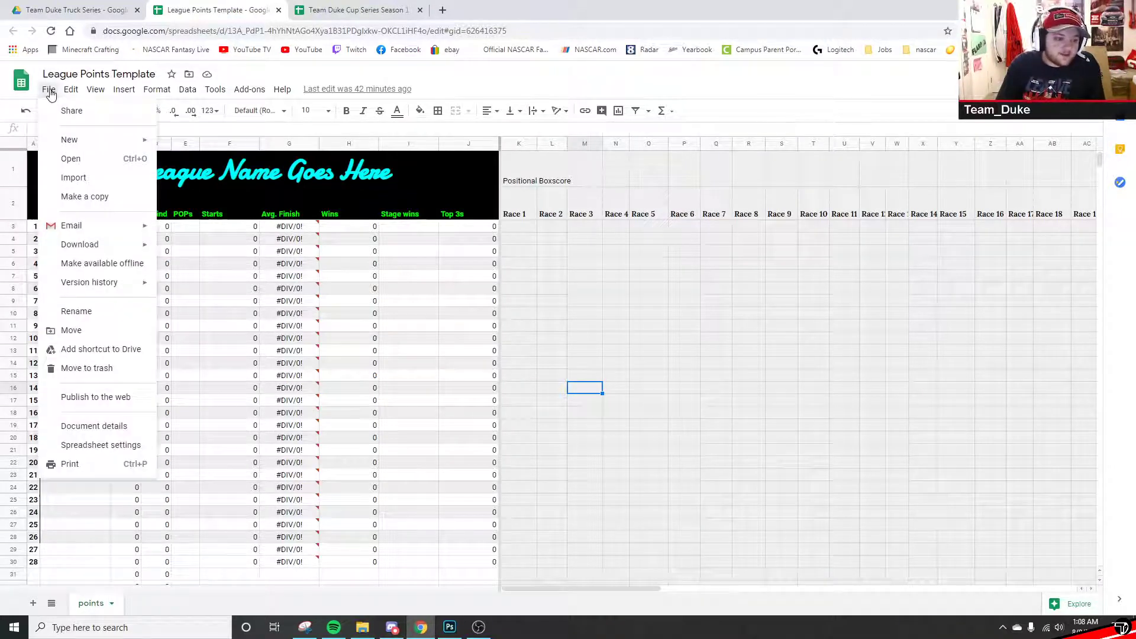
pyautogui.click(81, 195)
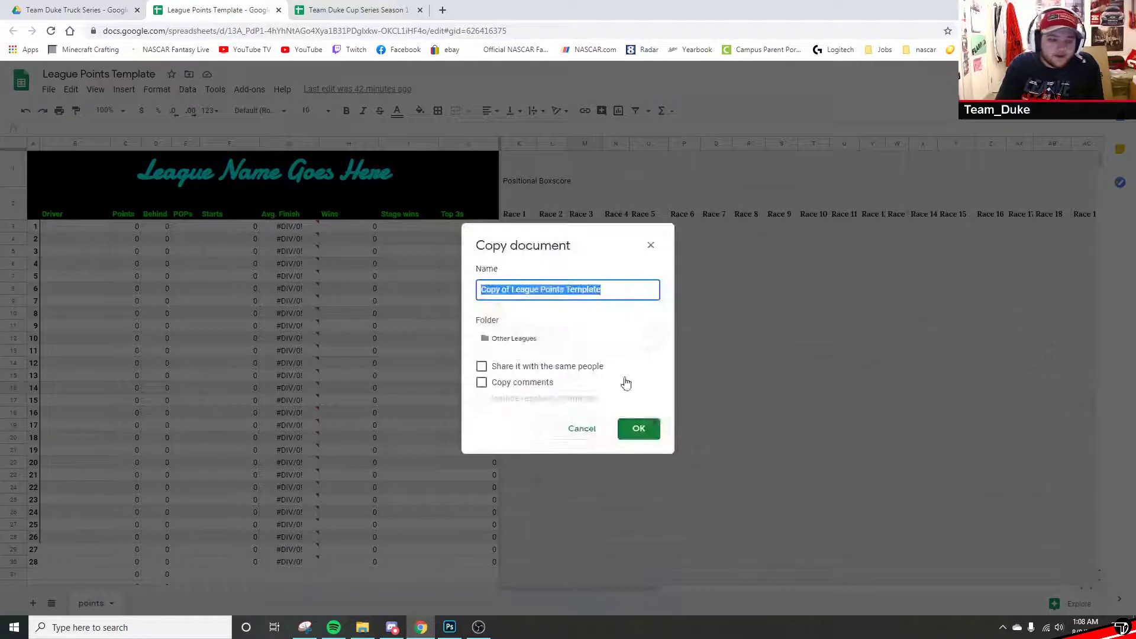
pyautogui.click(542, 337)
pyautogui.click(652, 247)
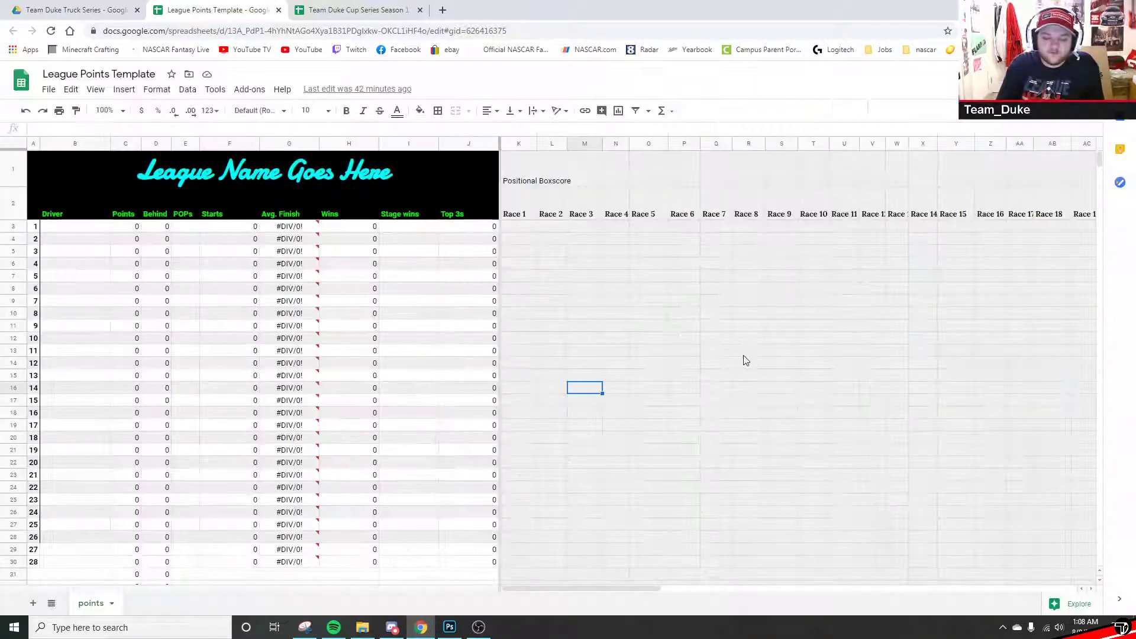